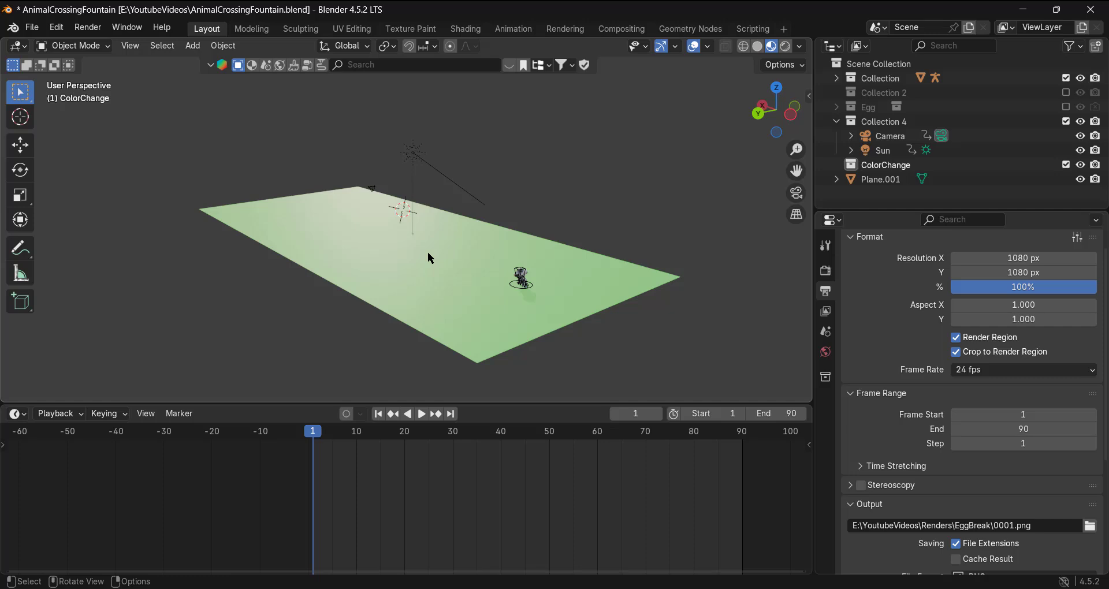
pyautogui.scroll(4, 464, 199)
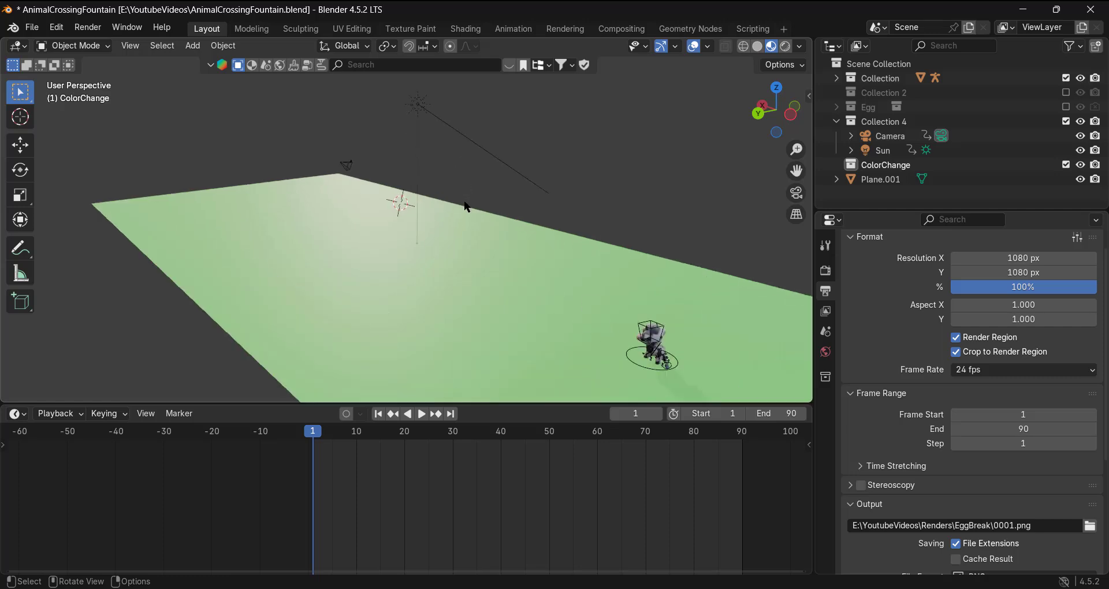
pyautogui.moveTo(465, 205); pyautogui.dragTo(536, 176, button='middle')
pyautogui.scroll(-4, 534, 228)
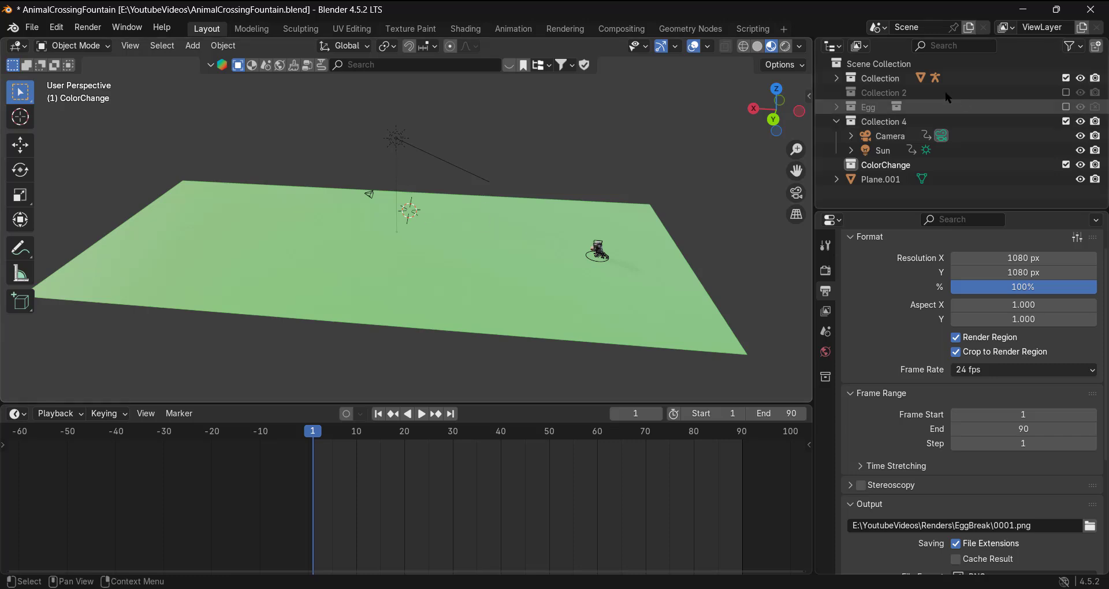
pyautogui.click(1067, 93)
pyautogui.click(1067, 94)
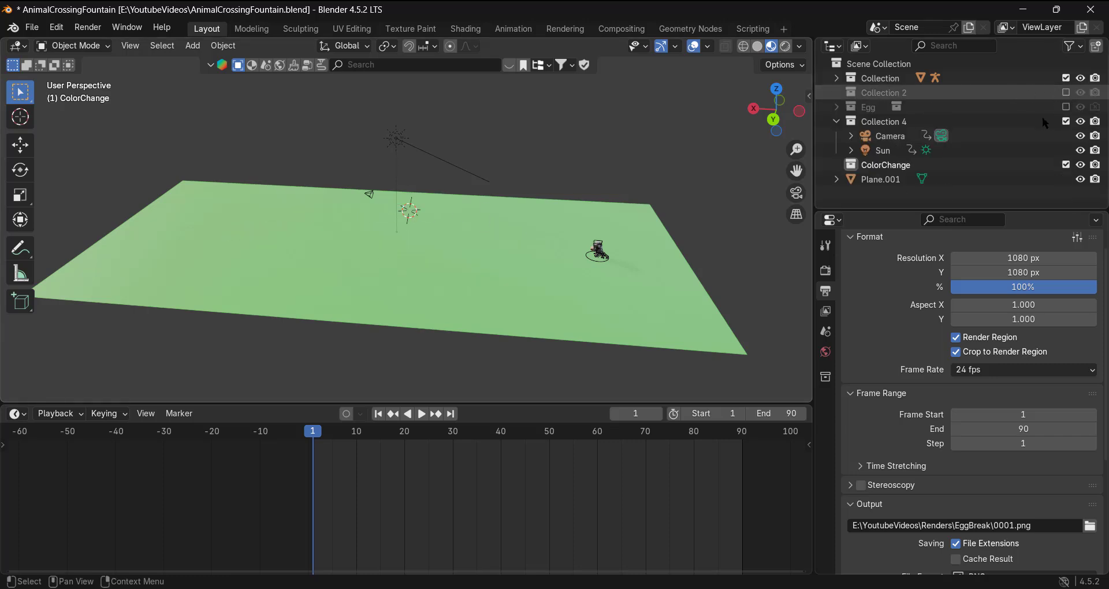
pyautogui.click(601, 264)
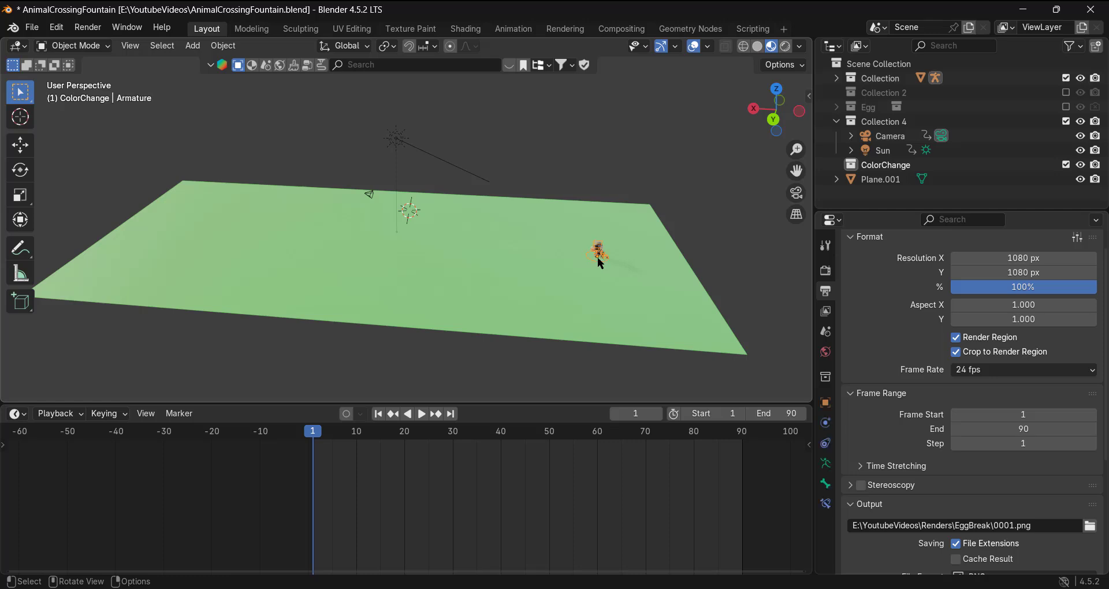
pyautogui.click(825, 444)
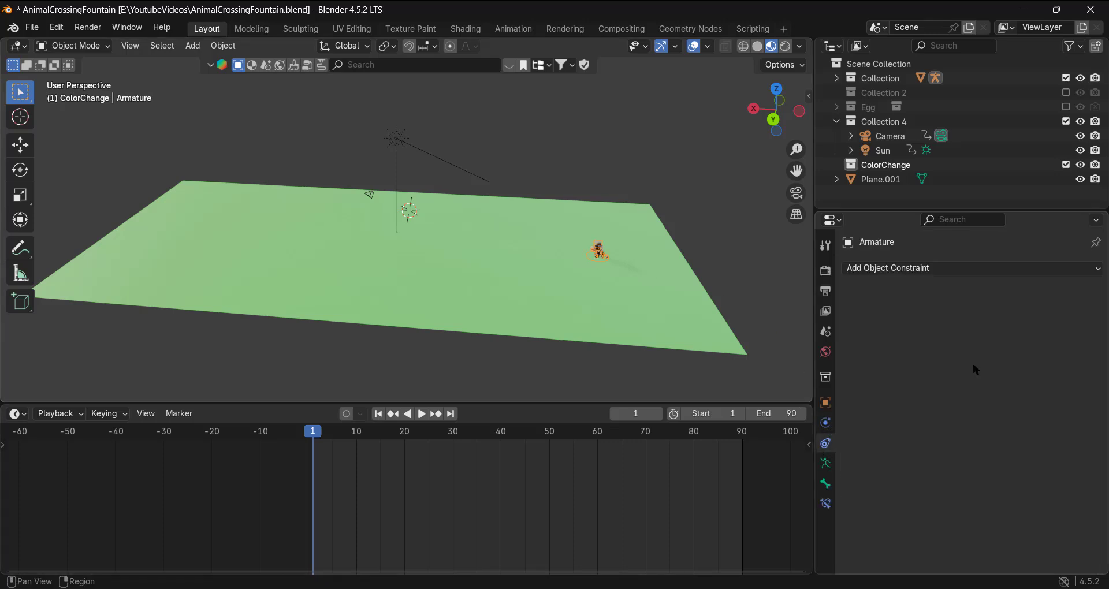
pyautogui.click(920, 275)
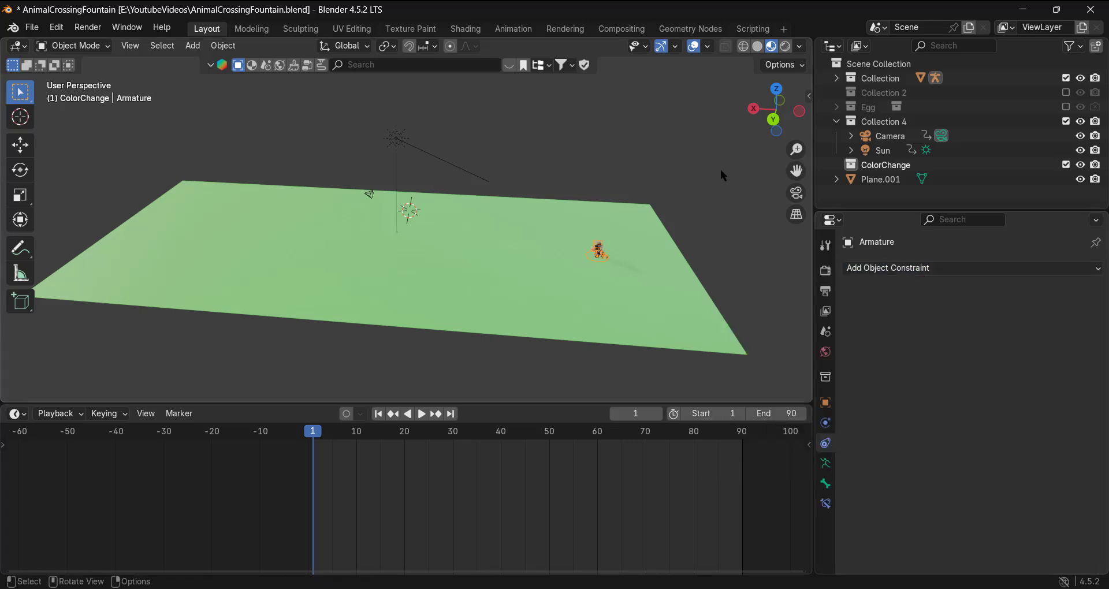
# - Add a 2 m cube mesh at the 3D cursor in the ColorChange collection
pyautogui.scroll(1, 624, 248)
pyautogui.scroll(2, 661, 271)
pyautogui.scroll(-2, 661, 270)
pyautogui.keyDown('shift'); pyautogui.moveTo(657, 270); pyautogui.dragTo(574, 190, button='middle'); pyautogui.keyUp('shift')
pyautogui.hotkey('shift', 'a')
pyautogui.moveTo(521, 177)
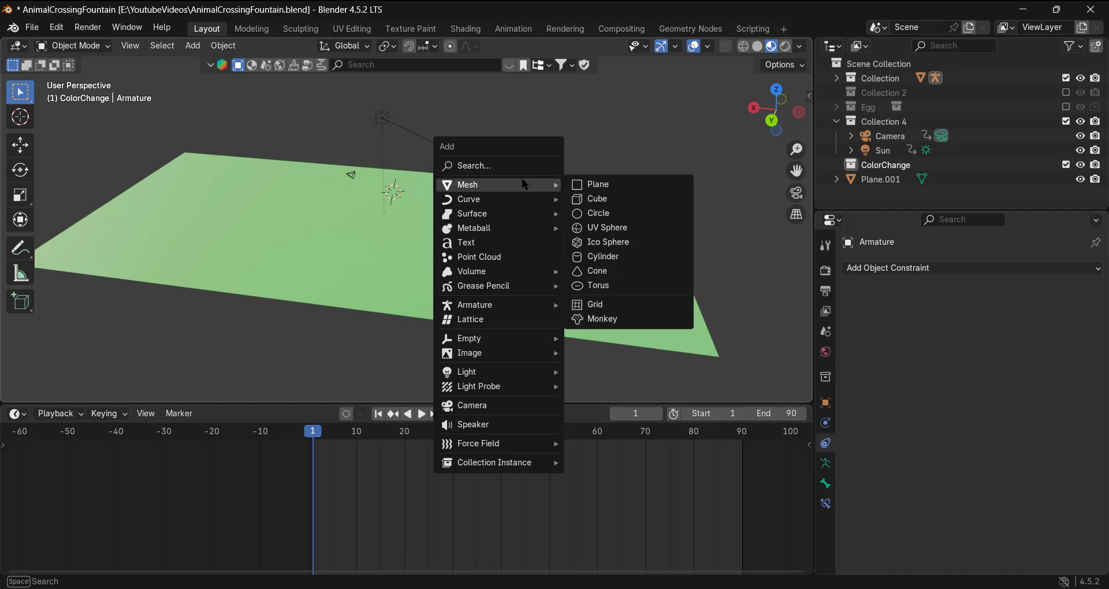
pyautogui.click(608, 201)
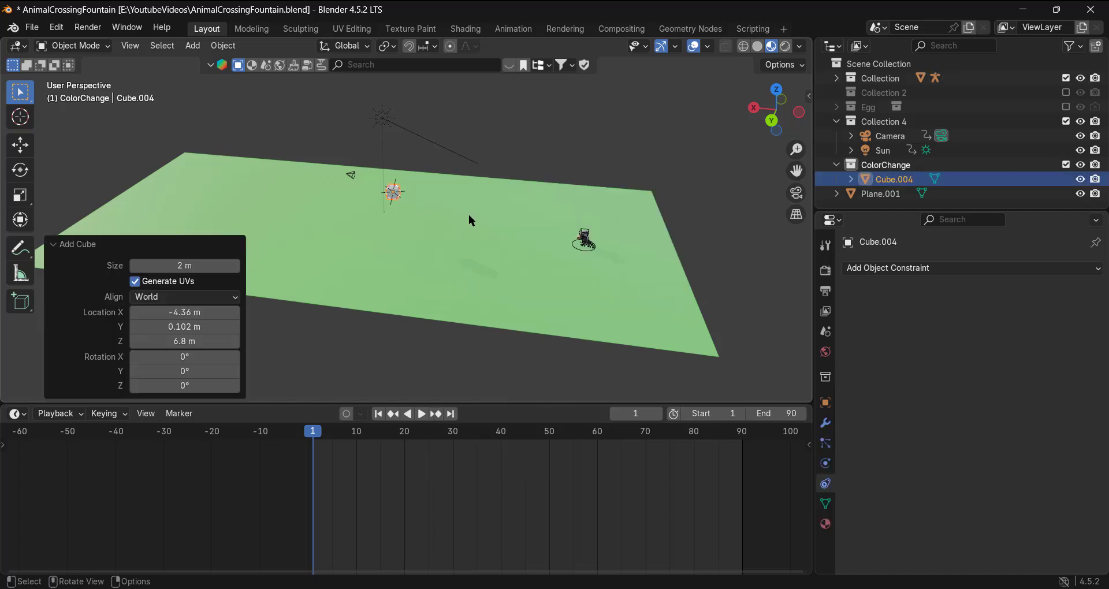
# - In Edit Mode, stretch the cube along X about 15.7 times, turn off proportional editing and stretch it along X by another 2.362
pyautogui.press('Tab')
pyautogui.press('3')
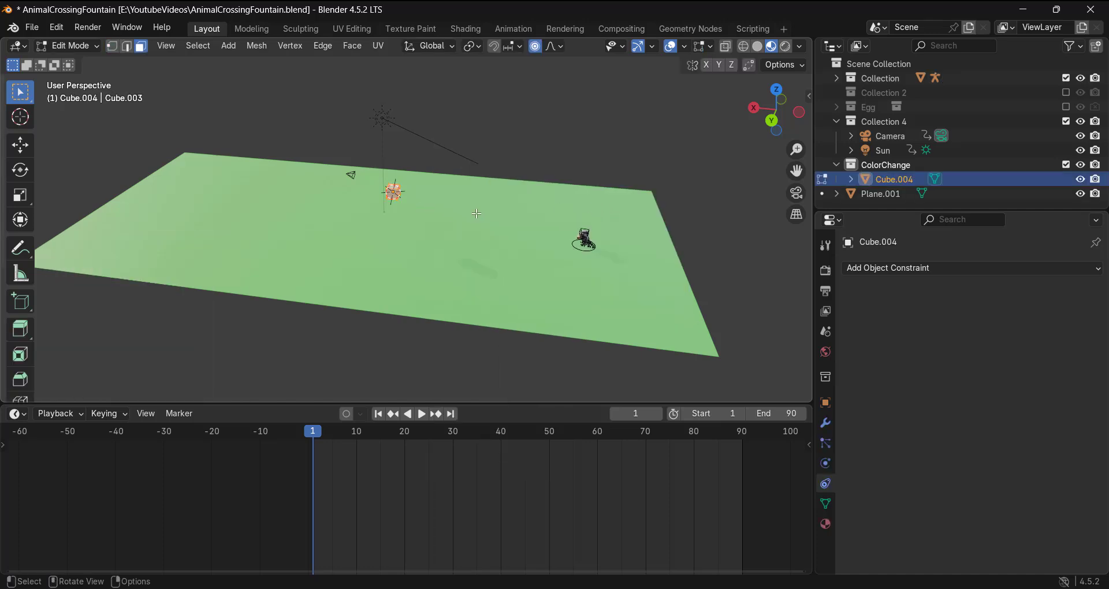
pyautogui.press('s')
pyautogui.press('x')
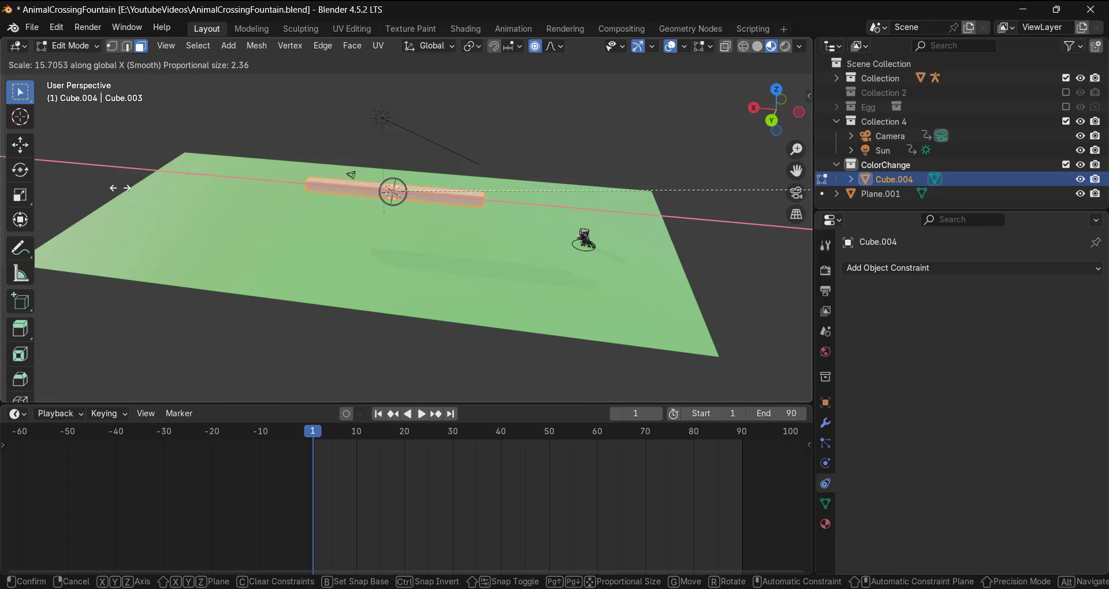
pyautogui.click(120, 188)
pyautogui.press('o')
pyautogui.press('s')
pyautogui.press('x')
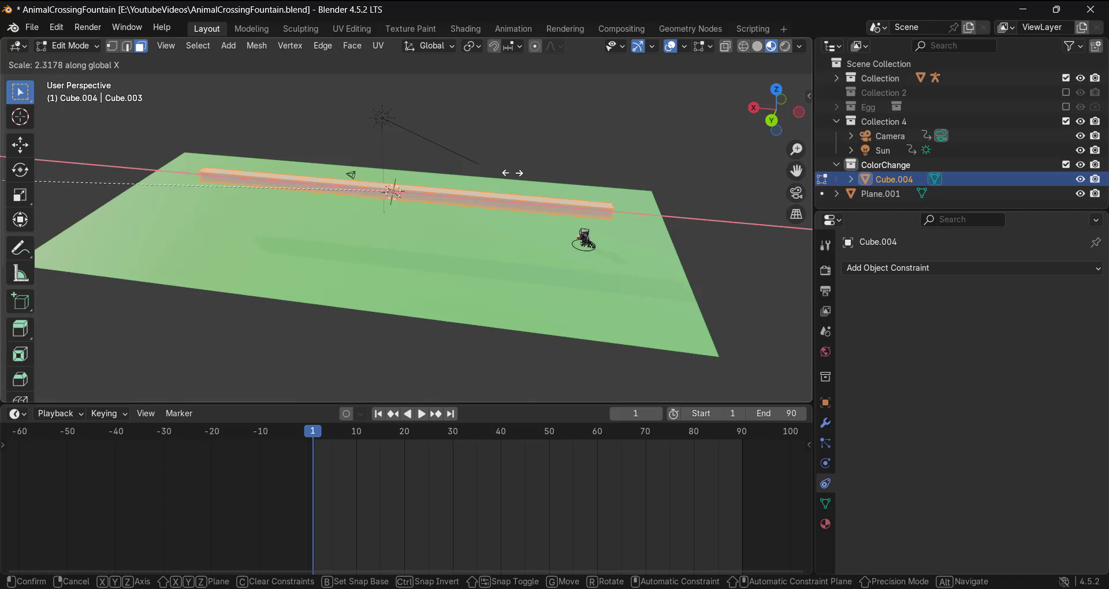
pyautogui.click(552, 176)
# - Widen the long bar into a platform by scaling it along Y by about 4.79
pyautogui.moveTo(551, 175); pyautogui.dragTo(502, 211, button='middle')
pyautogui.press('s')
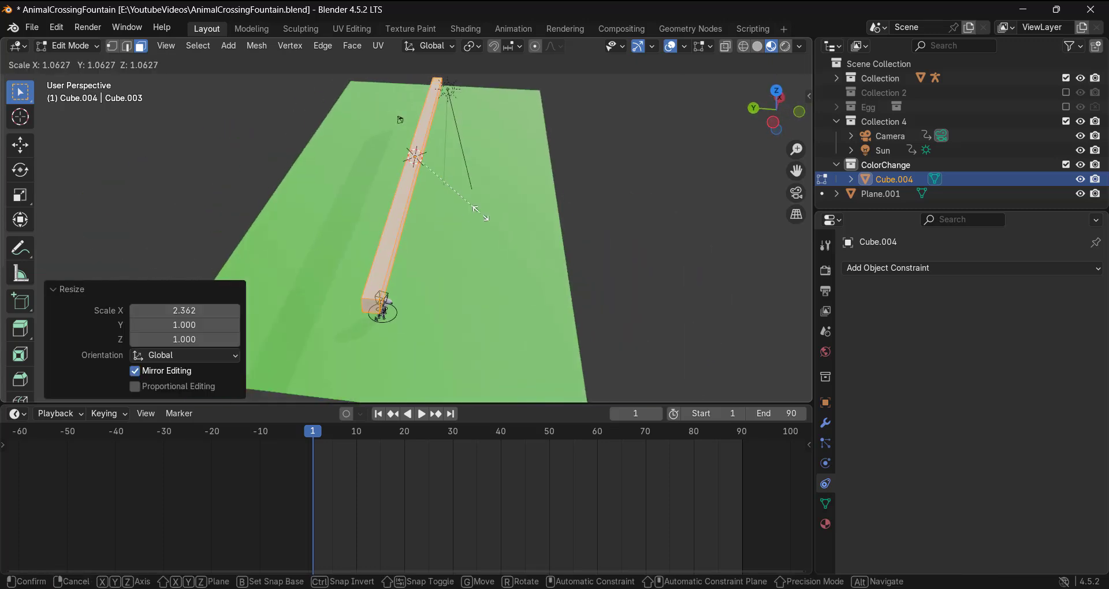
pyautogui.press('y')
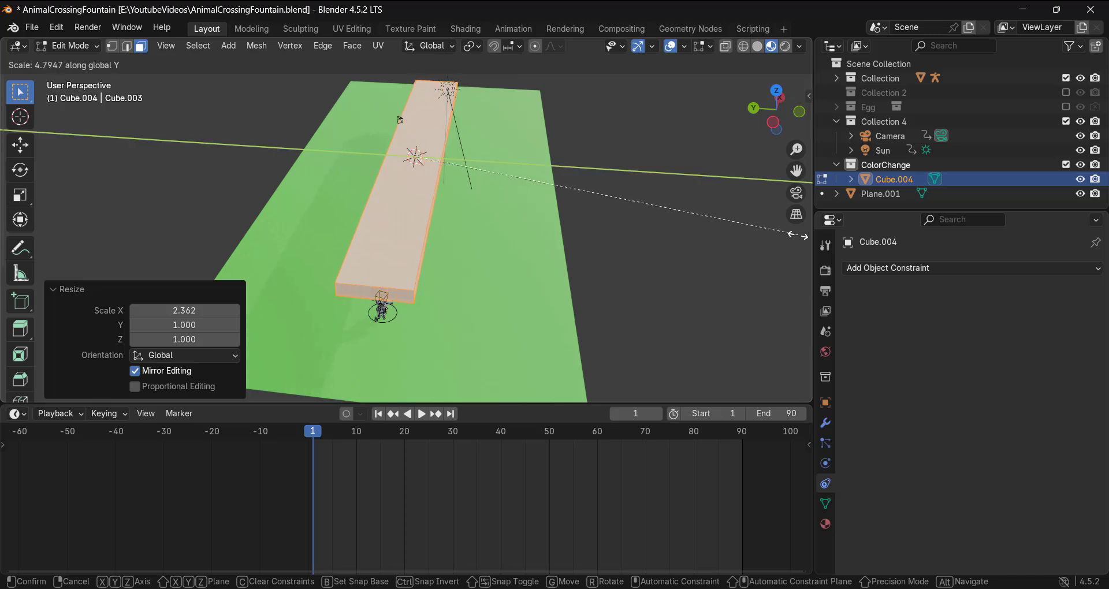
pyautogui.click(797, 235)
# - Lower the platform's geometry along Z by about 6 m onto the green ground and return to Object Mode
pyautogui.scroll(4, 578, 203)
pyautogui.moveTo(523, 188); pyautogui.dragTo(658, 186, button='middle')
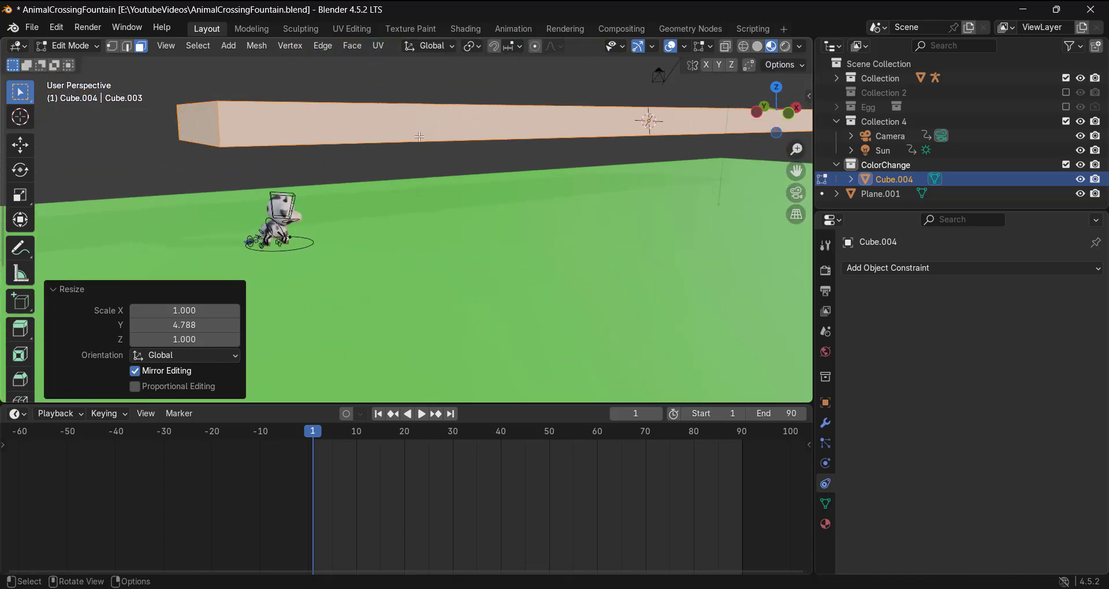
pyautogui.press('g')
pyautogui.press('z')
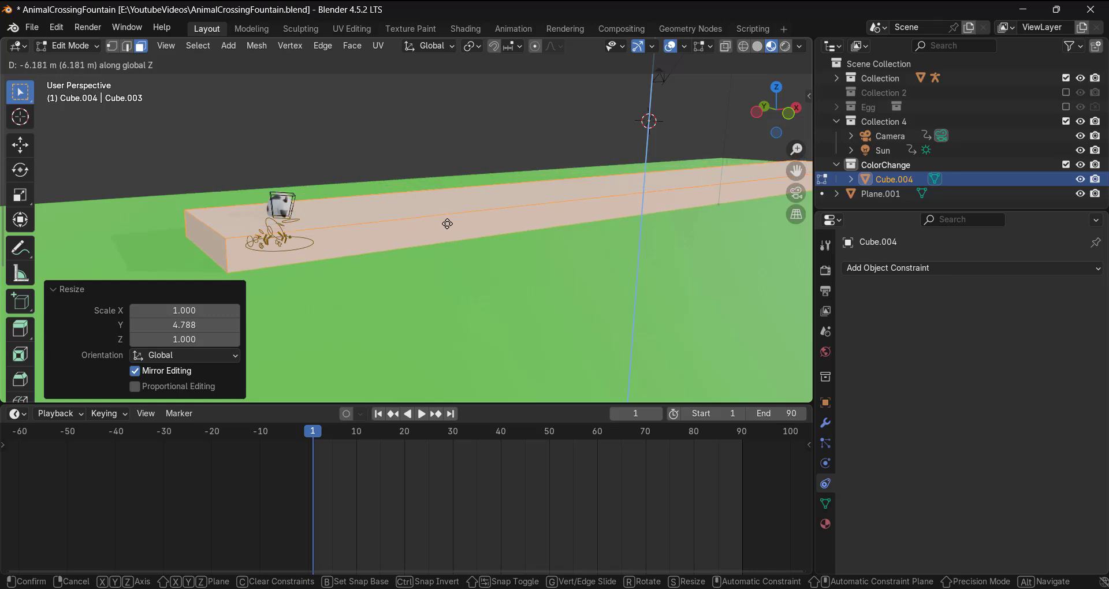
pyautogui.click(426, 216)
pyautogui.moveTo(461, 101); pyautogui.dragTo(432, 242, button='middle')
pyautogui.press('Tab')
# - Raise the cow's armature about 1.82 m along Z so that it stands on top of the platform
pyautogui.press('super')
pyautogui.press('super')
pyautogui.click(430, 259)
pyautogui.press('g')
pyautogui.press('z')
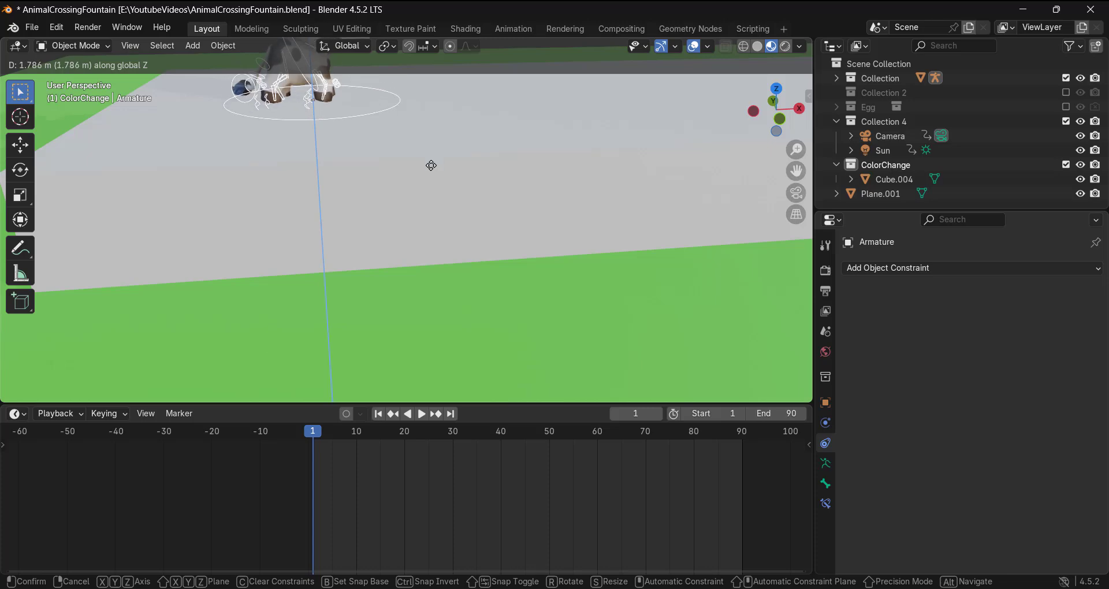
pyautogui.click(431, 165)
pyautogui.moveTo(426, 167); pyautogui.dragTo(473, 206, button='middle')
pyautogui.scroll(6, 472, 206)
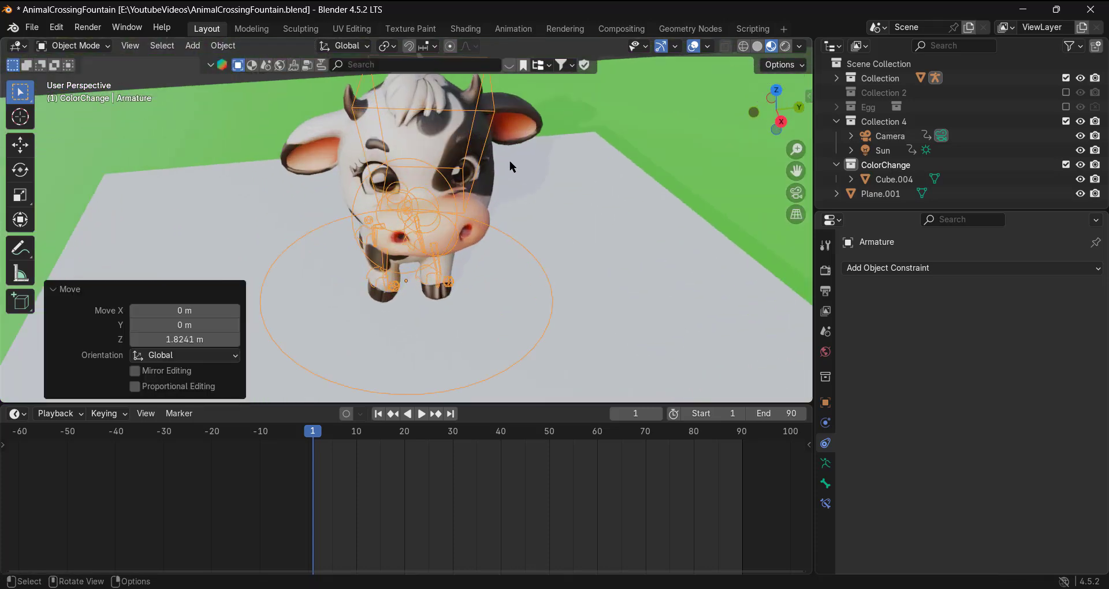
pyautogui.moveTo(510, 162); pyautogui.dragTo(391, 156, button='middle')
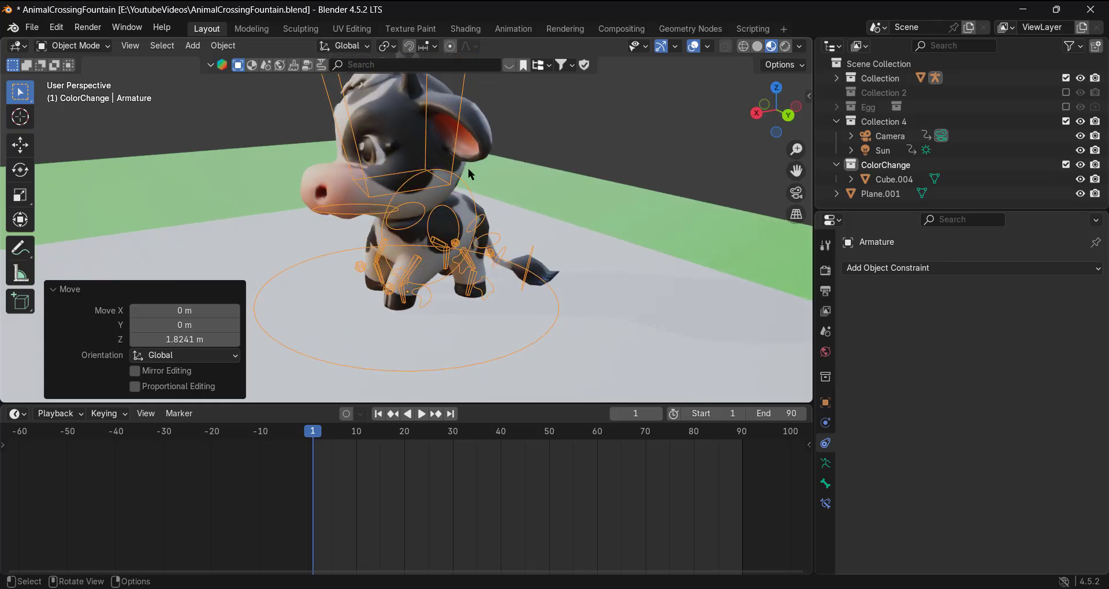
# - Add a UV sphere with 16 segments at the 3D cursor above the platform
pyautogui.scroll(-3, 468, 169)
pyautogui.moveTo(469, 172); pyautogui.dragTo(306, 220, button='middle')
pyautogui.scroll(-5, 434, 252)
pyautogui.keyDown('shift'); pyautogui.moveTo(381, 254); pyautogui.dragTo(353, 329, button='middle'); pyautogui.keyUp('shift')
pyautogui.scroll(-3, 522, 261)
pyautogui.moveTo(558, 254); pyautogui.dragTo(471, 279, button='middle')
pyautogui.keyDown('shift'); pyautogui.moveTo(471, 278); pyautogui.dragTo(508, 183, button='middle'); pyautogui.keyUp('shift')
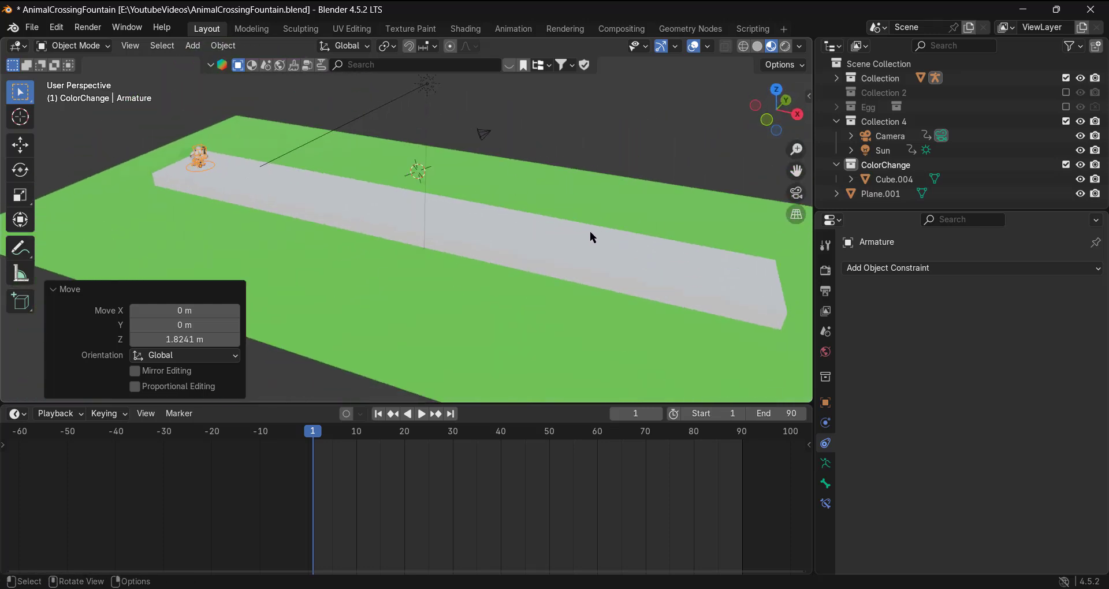
pyautogui.hotkey('shift', 'a')
pyautogui.moveTo(577, 218)
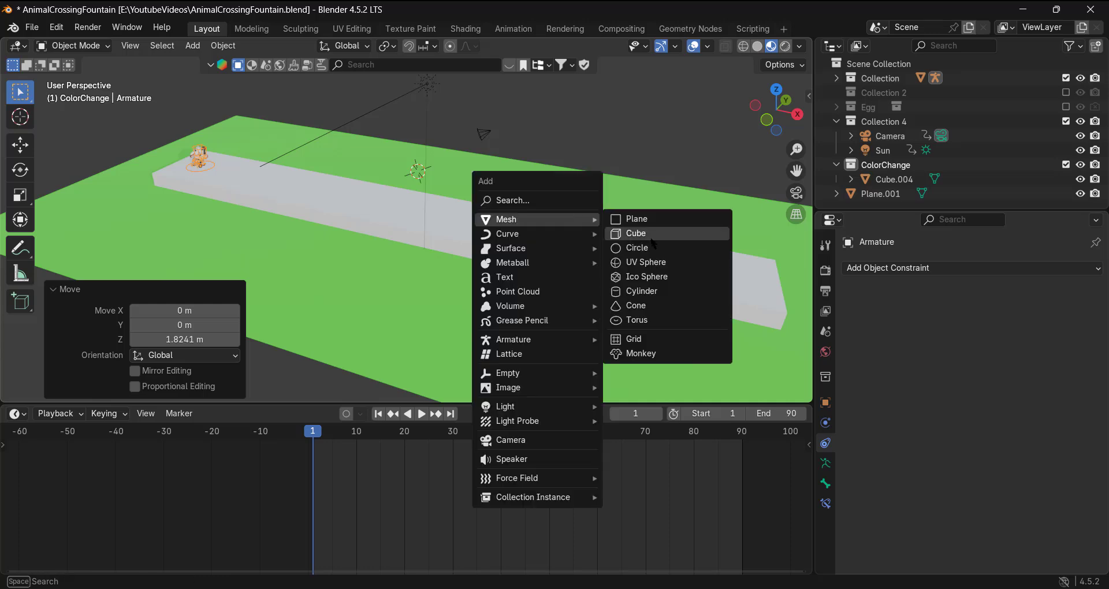
pyautogui.click(648, 265)
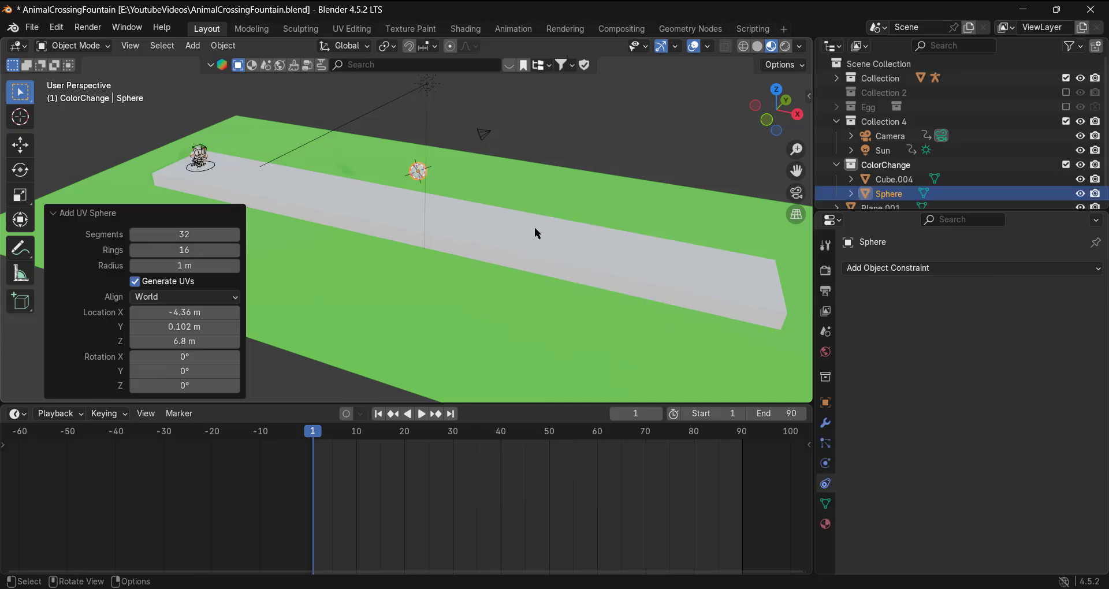
pyautogui.moveTo(535, 227); pyautogui.dragTo(425, 202, button='middle')
pyautogui.click(211, 232)
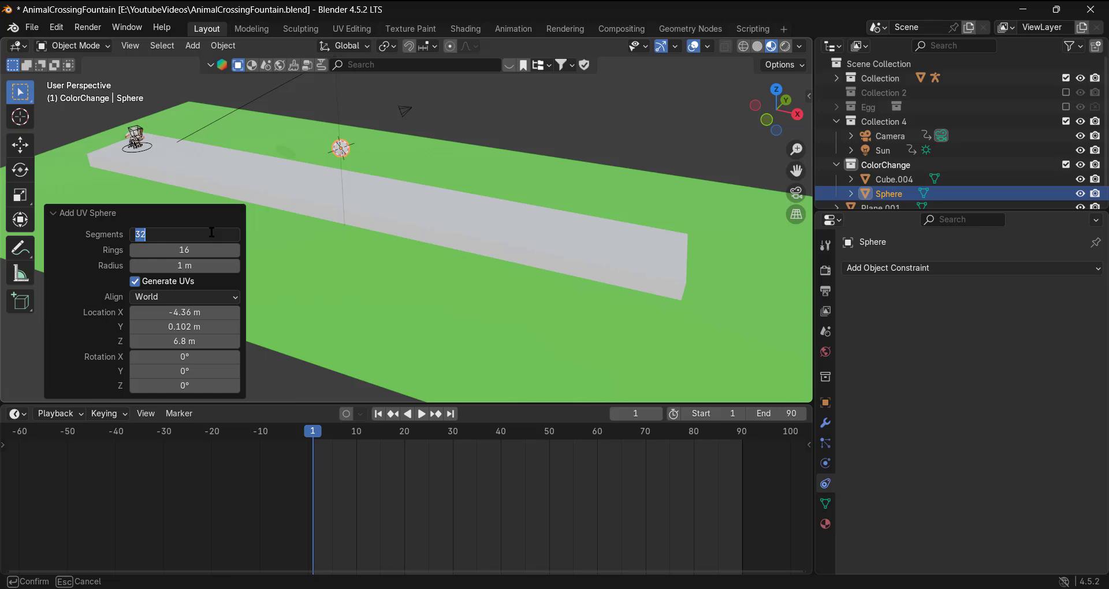
pyautogui.press('Return')
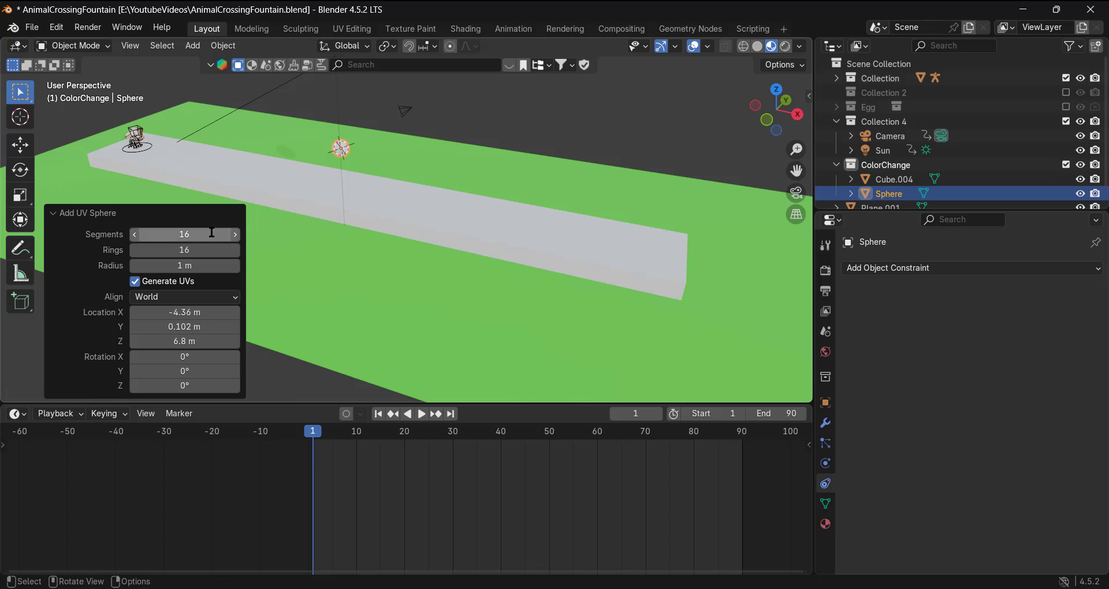
# - Scale the sphere up uniformly by about 11 and shade it smooth
pyautogui.press('s')
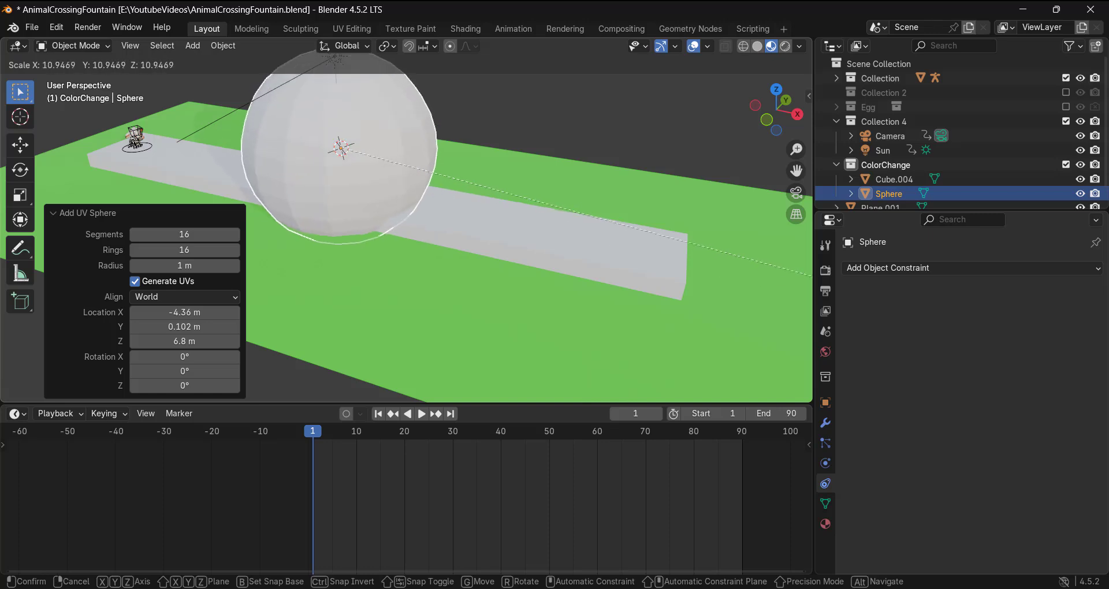
pyautogui.click(461, 297)
pyautogui.keyDown('shift'); pyautogui.moveTo(461, 297); pyautogui.dragTo(506, 374, button='middle'); pyautogui.keyUp('shift')
pyautogui.scroll(3, 378, 250)
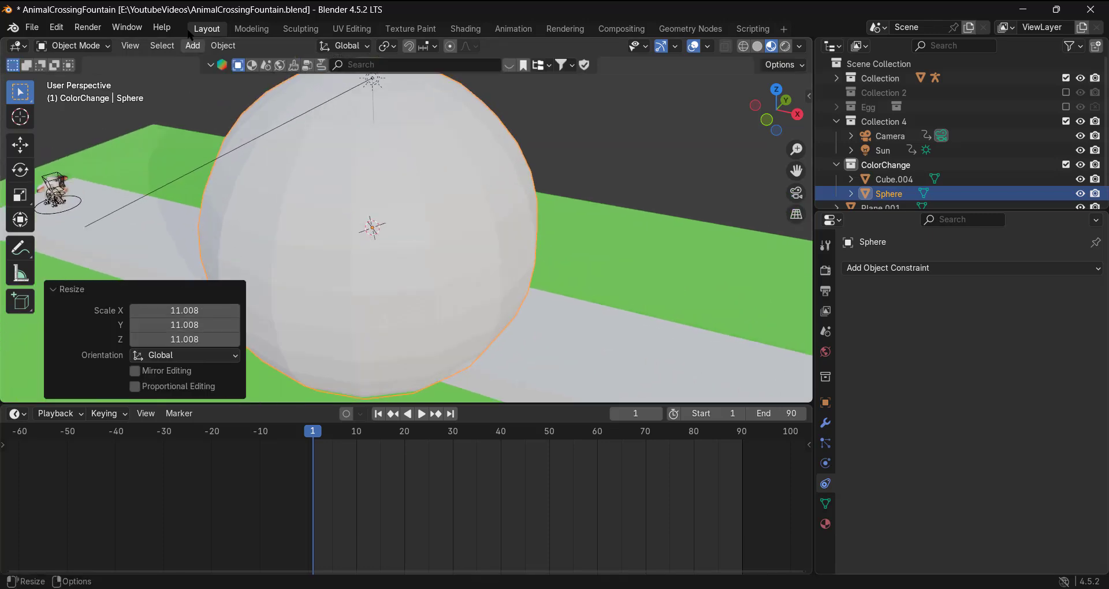
pyautogui.click(223, 45)
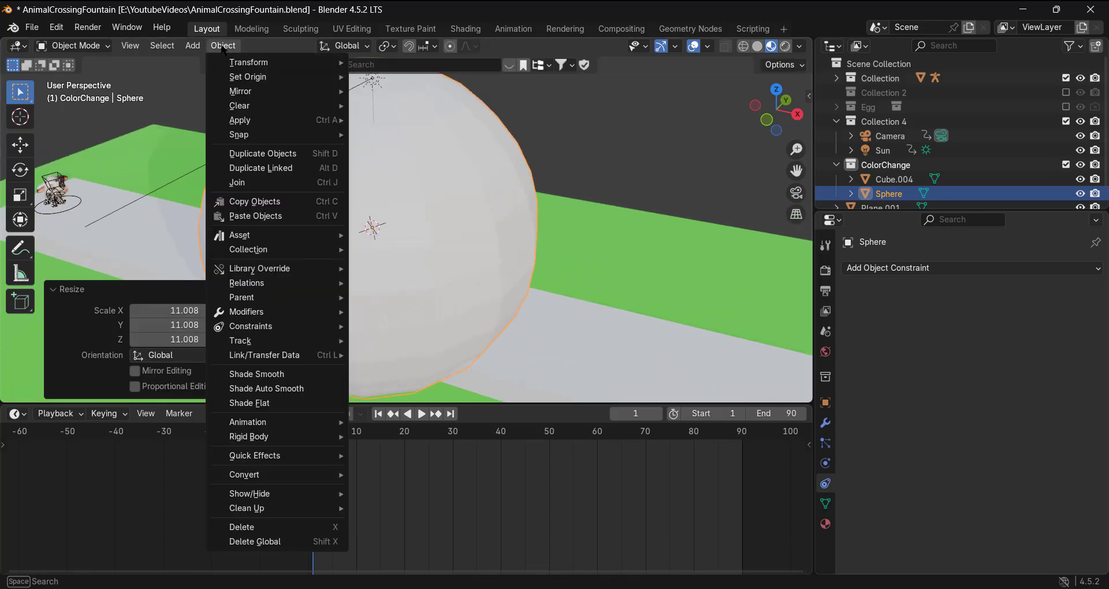
pyautogui.click(256, 374)
# - Move the sphere along X towards the end of the platform opposite the cow
pyautogui.scroll(-4, 435, 221)
pyautogui.moveTo(435, 220)
pyautogui.mouseDown(button='middle')
pyautogui.moveTo(463, 215)
pyautogui.moveTo(443, 234)
pyautogui.mouseUp(button='middle')
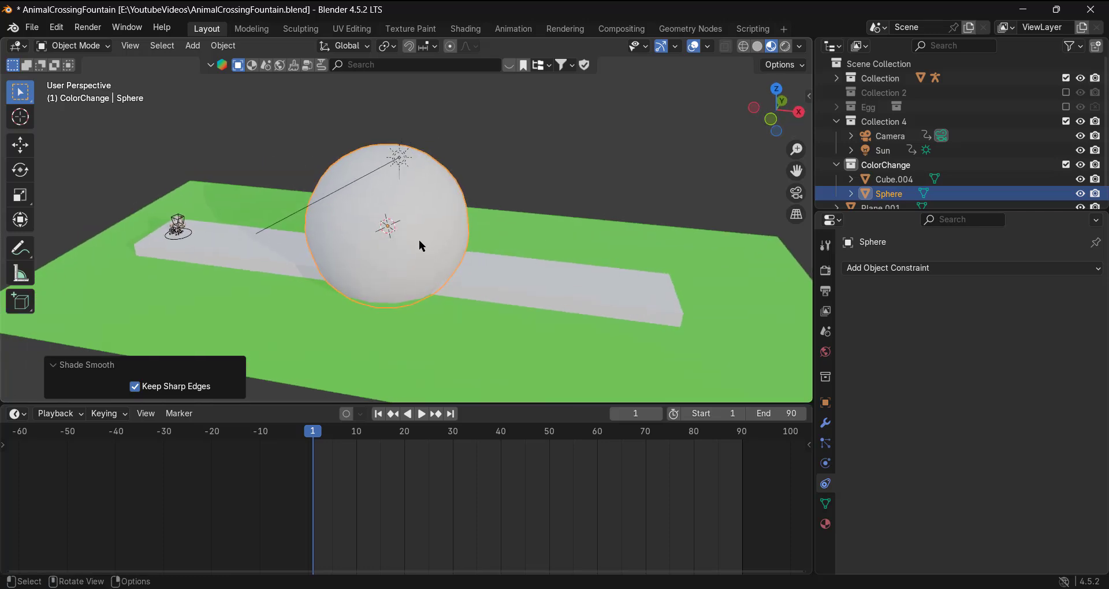
pyautogui.press('g')
pyautogui.press('y')
pyautogui.press('x')
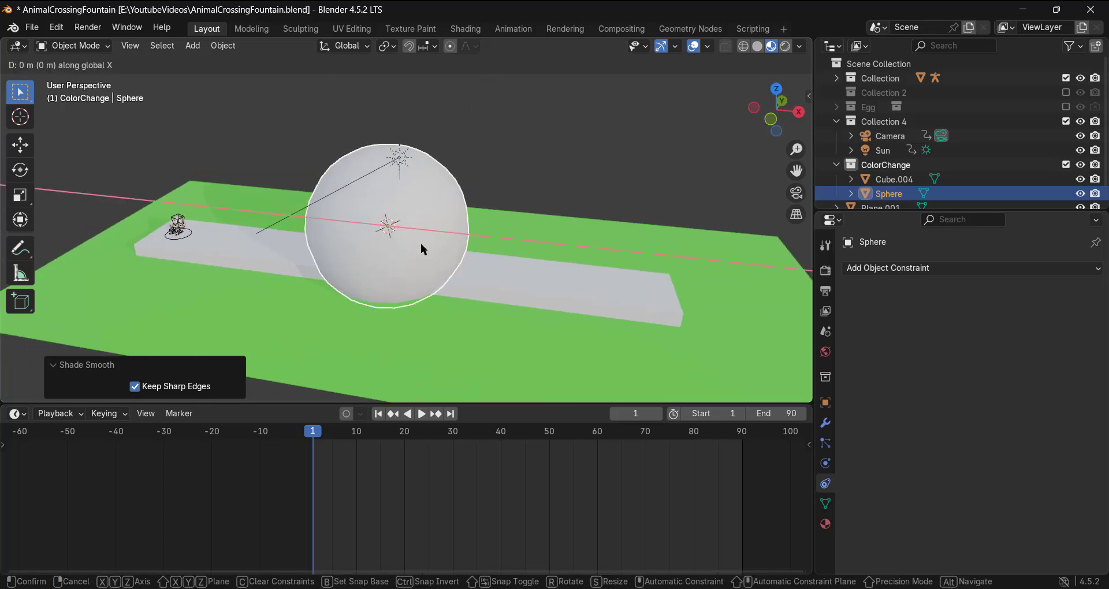
pyautogui.click(583, 255)
# - Shrink the sphere uniformly by a factor of about 0.645
pyautogui.moveTo(584, 256); pyautogui.dragTo(573, 276, button='middle')
pyautogui.press('s')
pyautogui.click(514, 286)
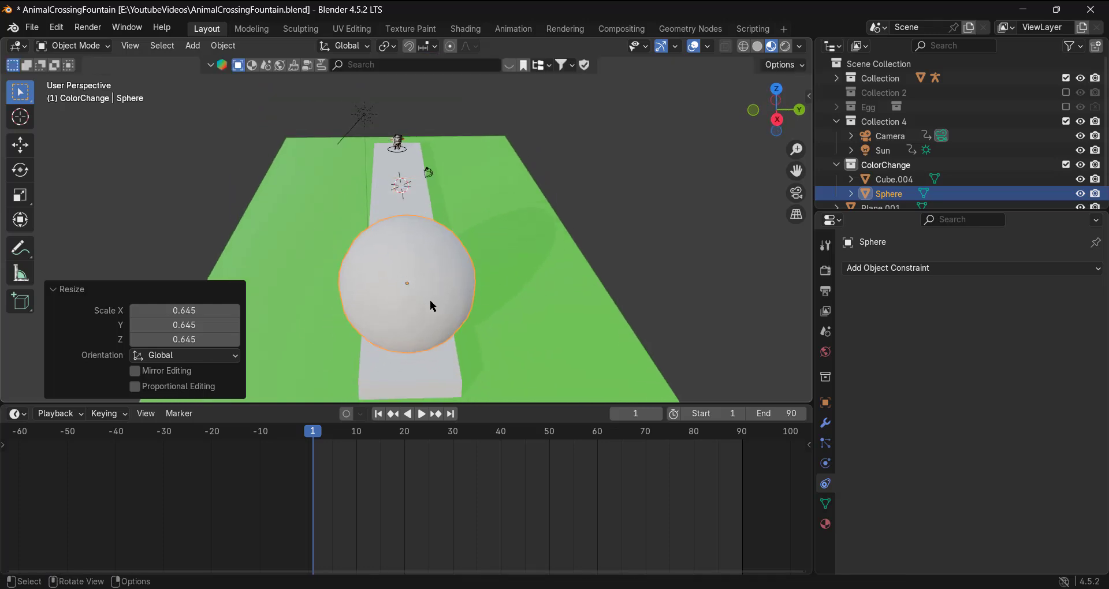
# - Move the sphere about 9.65 m back along X towards the cow and deselect it
pyautogui.moveTo(431, 301); pyautogui.dragTo(587, 324, button='middle')
pyautogui.press('g')
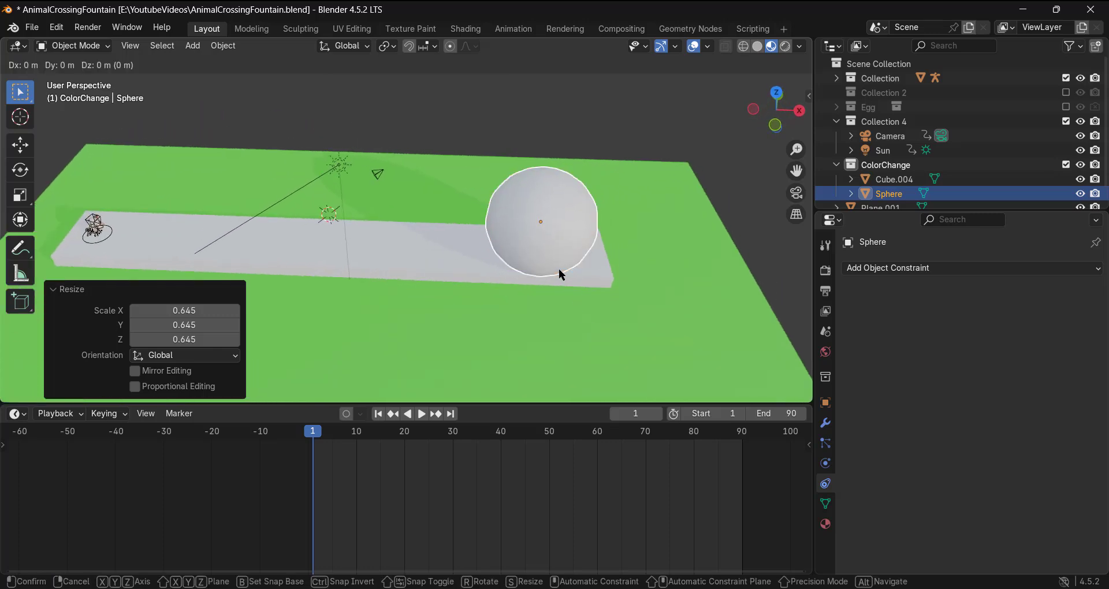
pyautogui.press('x')
pyautogui.click(35, 221)
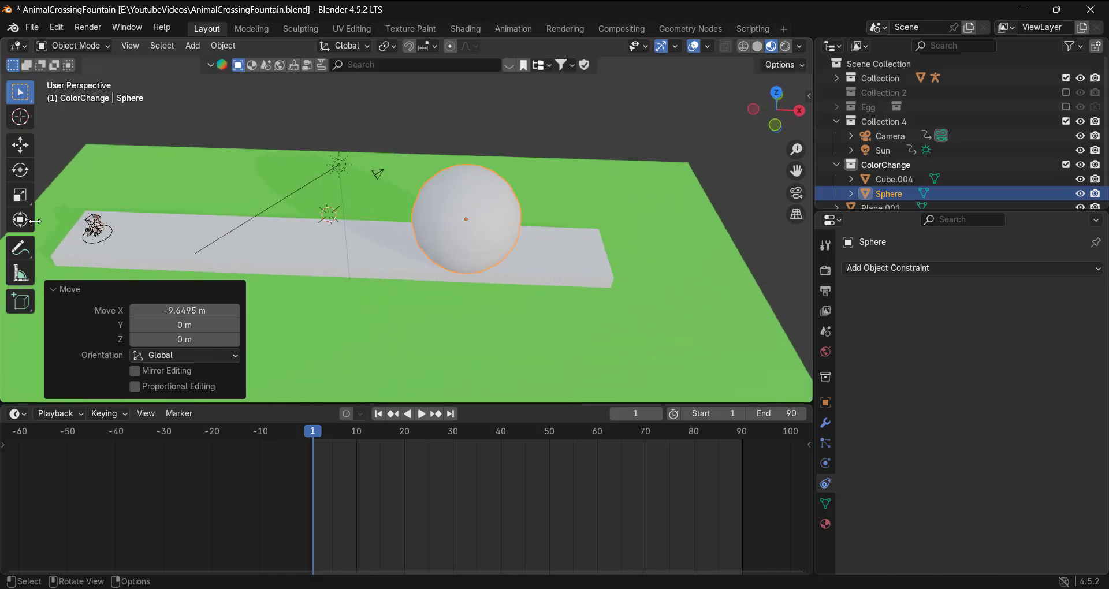
pyautogui.moveTo(94, 245); pyautogui.dragTo(550, 178, button='middle')
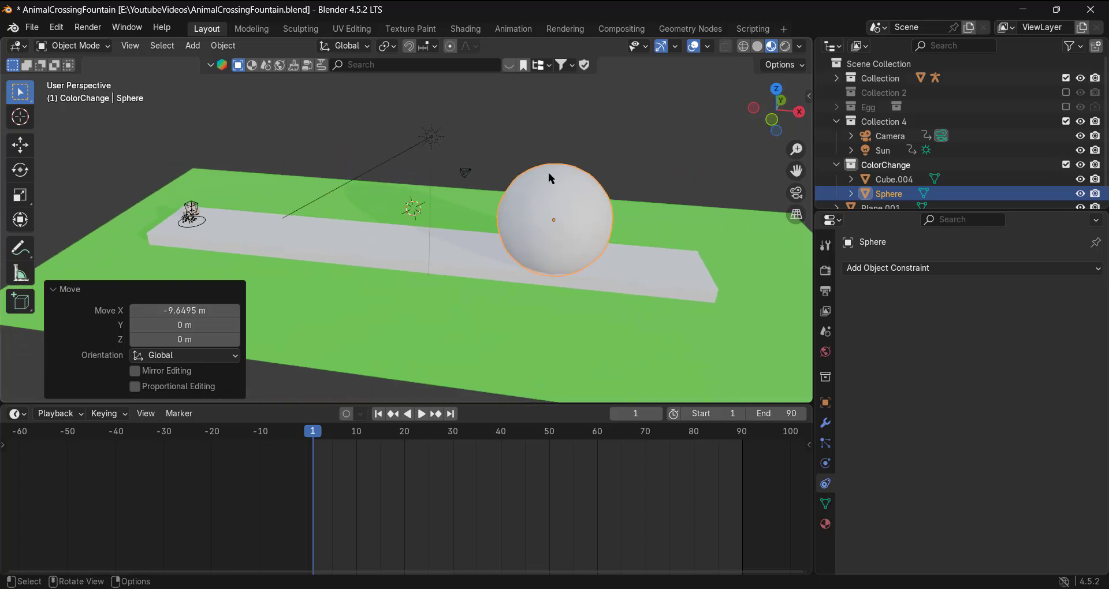
pyautogui.scroll(3, 221, 216)
pyautogui.keyDown('shift'); pyautogui.moveTo(123, 200); pyautogui.dragTo(200, 163, button='middle'); pyautogui.keyUp('shift')
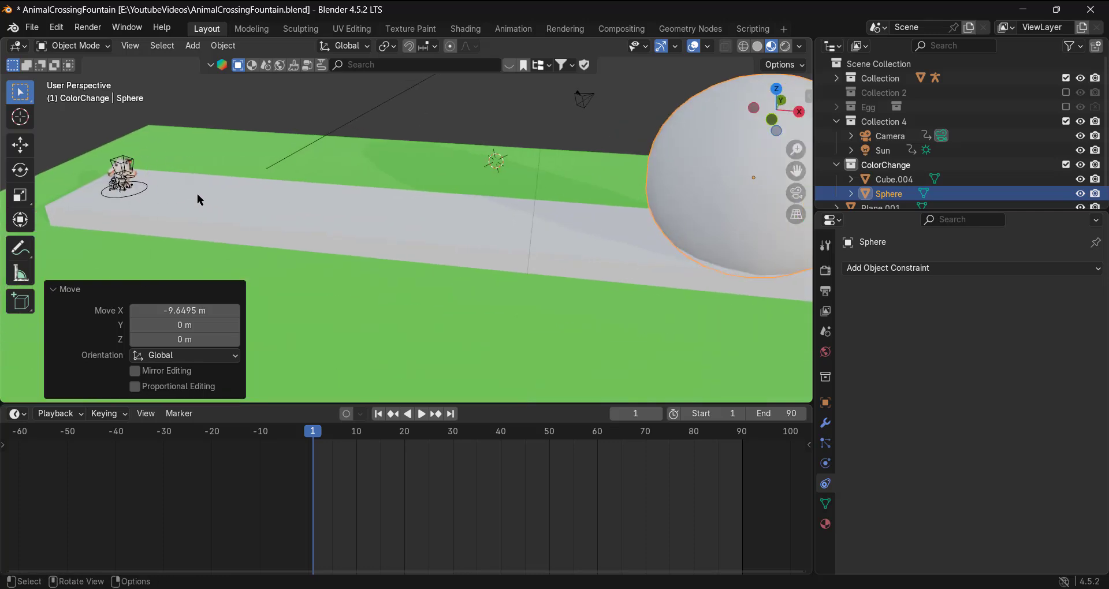
pyautogui.scroll(-2, 428, 211)
pyautogui.keyDown('shift'); pyautogui.moveTo(449, 212); pyautogui.dragTo(426, 223, button='middle'); pyautogui.keyUp('shift')
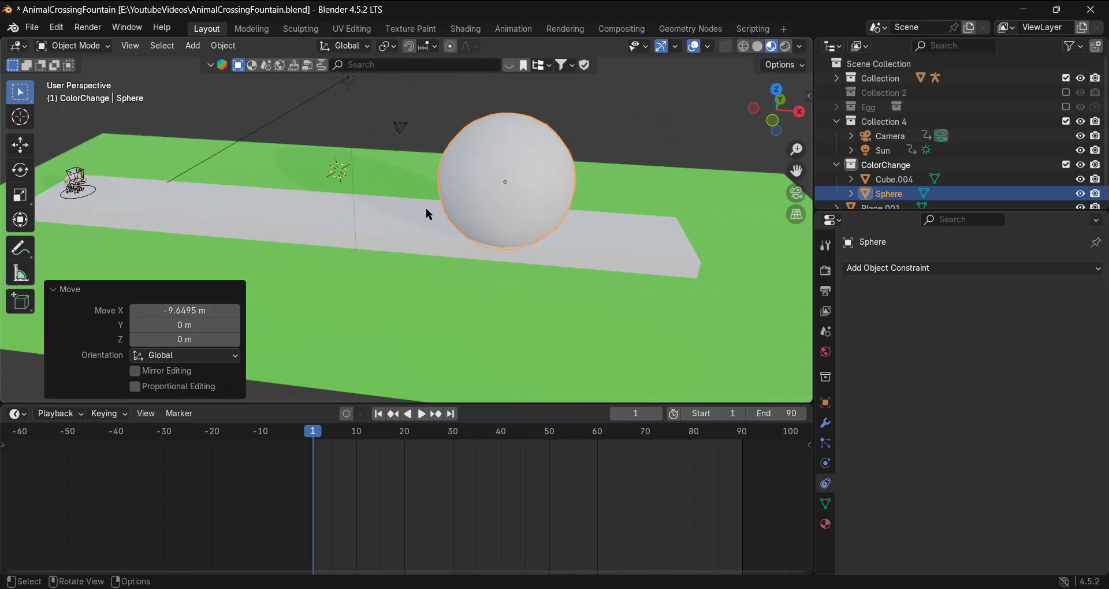
pyautogui.click(608, 110)
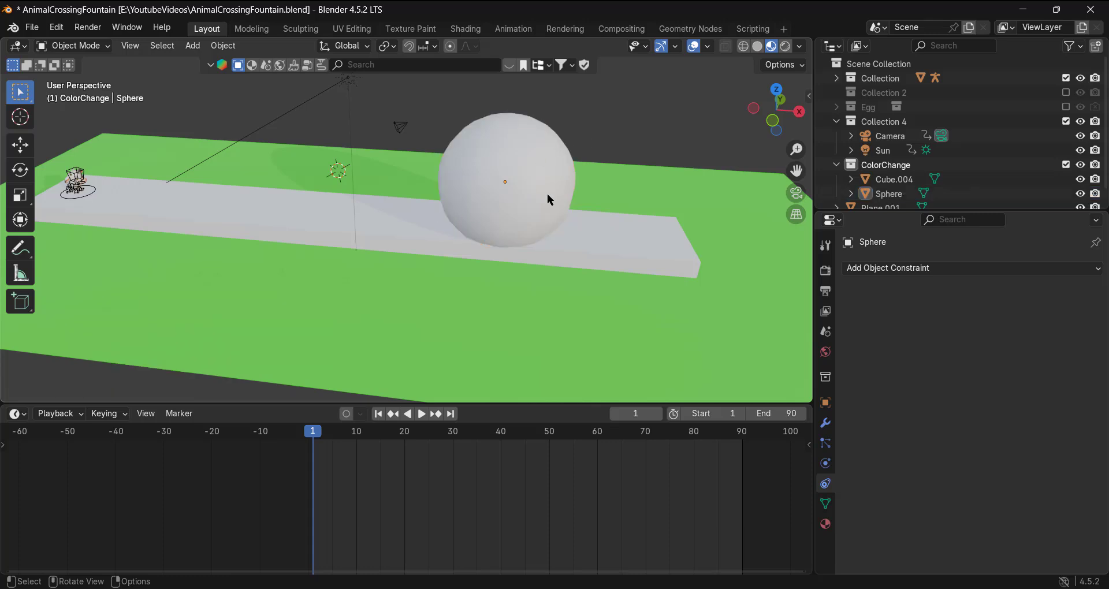
# - Create a new material on the sphere and name it Yellow
pyautogui.click(546, 192)
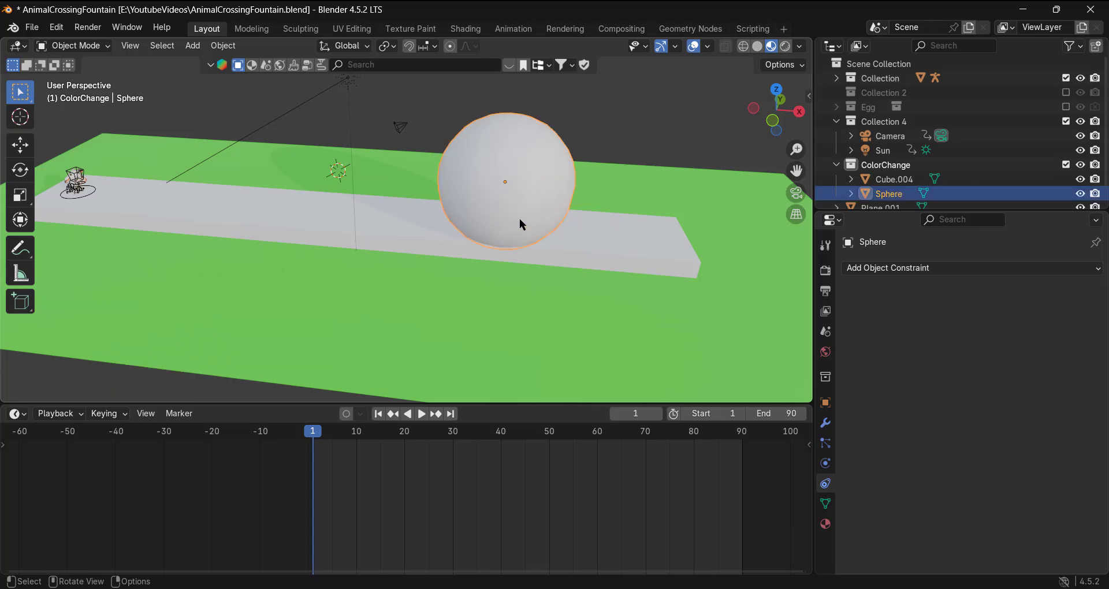
pyautogui.click(825, 524)
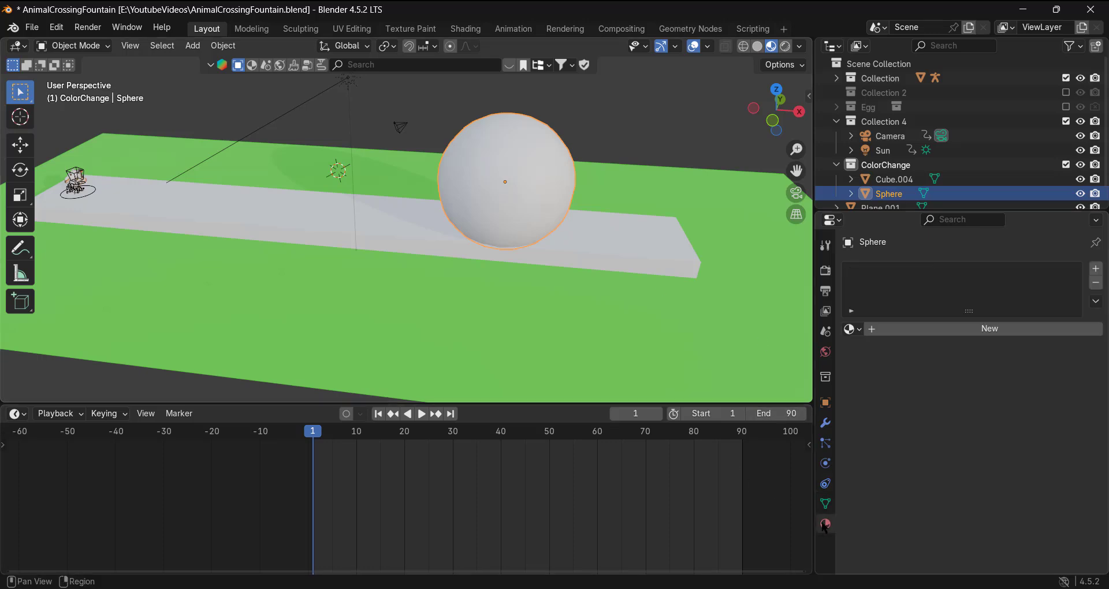
pyautogui.click(902, 335)
pyautogui.click(924, 329)
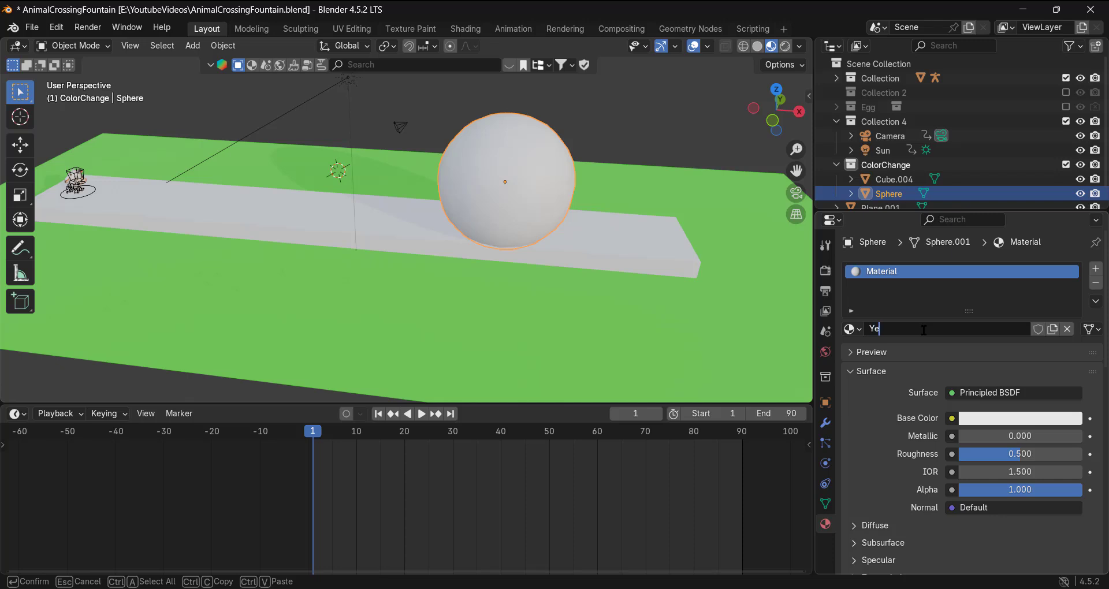
pyautogui.write('Yellow')
pyautogui.press('Return')
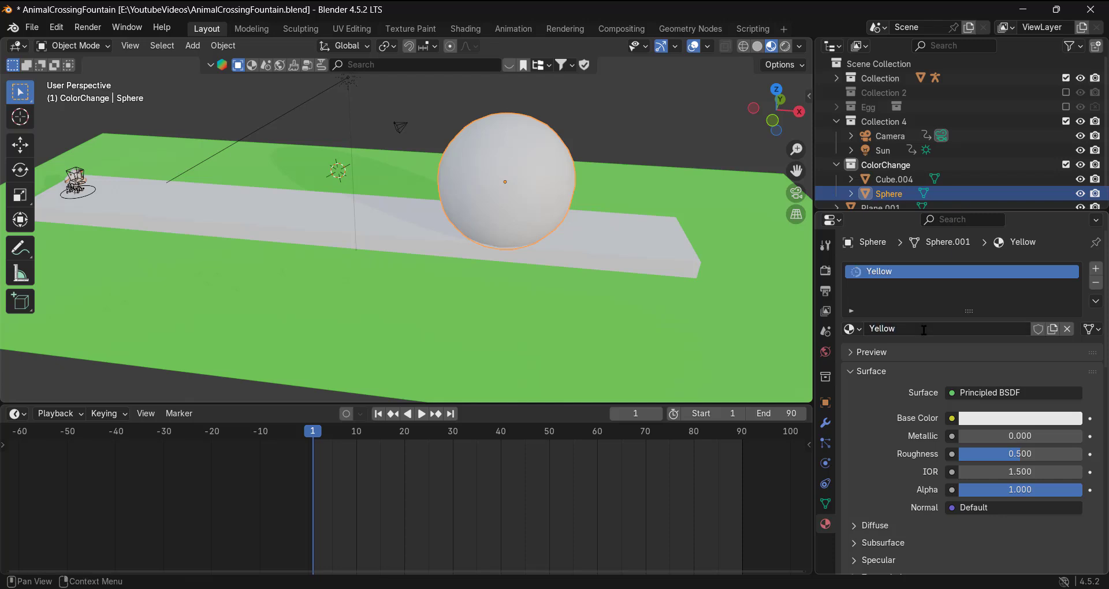
# - Set the Yellow material's base color to a bright yellow
pyautogui.click(989, 422)
pyautogui.moveTo(995, 246); pyautogui.dragTo(966, 282)
pyautogui.click(710, 129)
pyautogui.scroll(1, 578, 189)
pyautogui.moveTo(569, 191)
pyautogui.mouseDown(button='middle')
pyautogui.moveTo(586, 190)
pyautogui.moveTo(605, 158)
pyautogui.moveTo(556, 167)
pyautogui.moveTo(566, 174)
pyautogui.mouseUp(button='middle')
pyautogui.click(1021, 419)
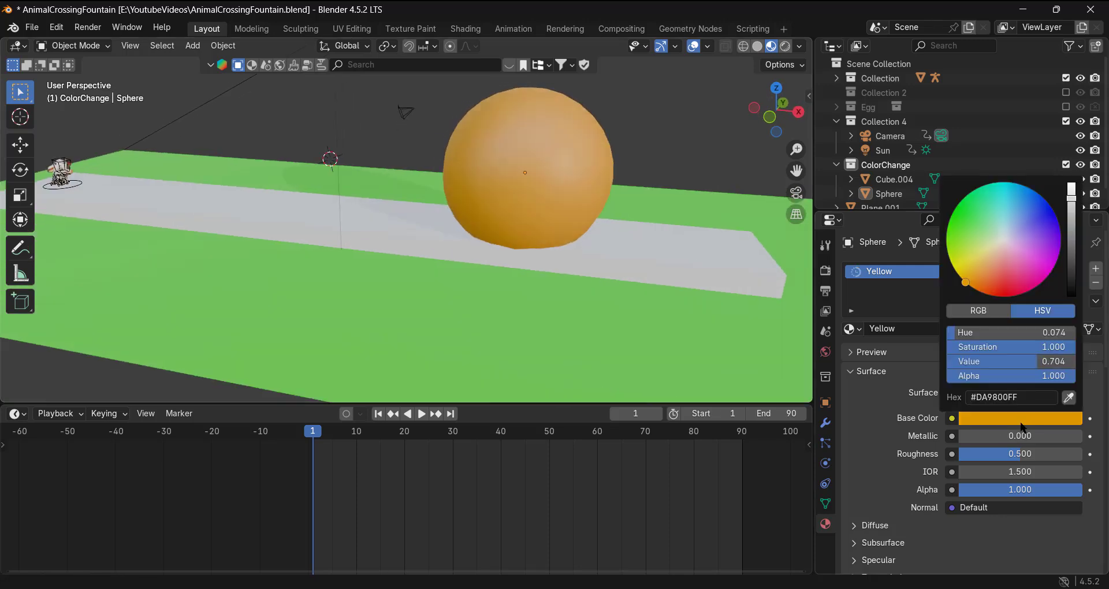
pyautogui.moveTo(965, 282); pyautogui.dragTo(955, 269)
pyautogui.moveTo(556, 229)
pyautogui.mouseDown(button='middle')
pyautogui.moveTo(557, 261)
pyautogui.moveTo(652, 251)
pyautogui.moveTo(550, 234)
pyautogui.mouseUp(button='middle')
pyautogui.scroll(-4, 651, 252)
pyautogui.scroll(5, 469, 230)
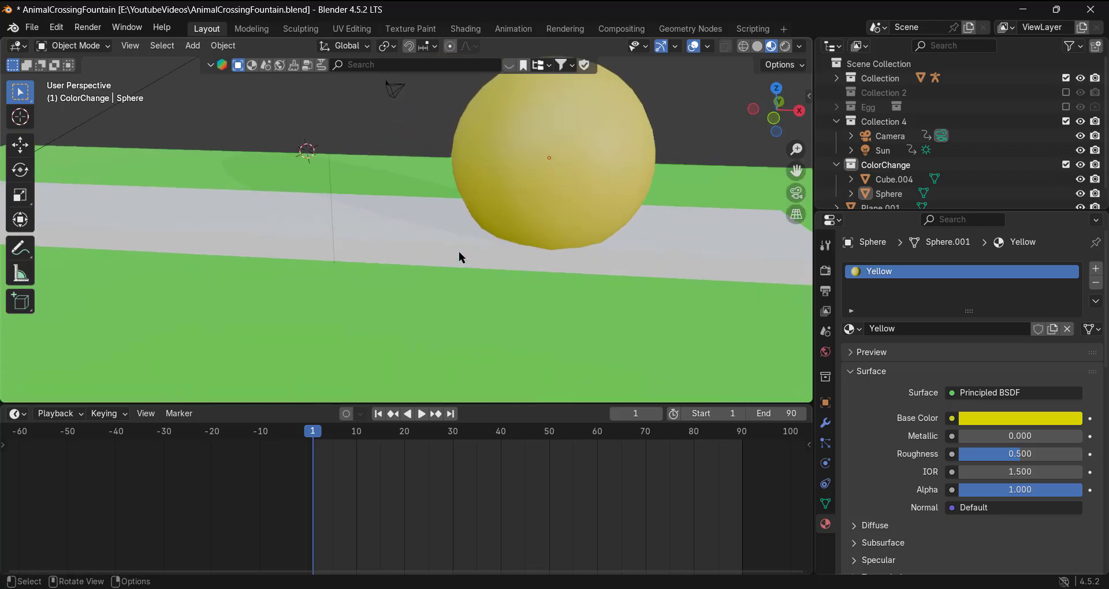
pyautogui.scroll(-5, 459, 252)
pyautogui.keyDown('shift'); pyautogui.moveTo(483, 261); pyautogui.dragTo(557, 261, button='middle'); pyautogui.keyUp('shift')
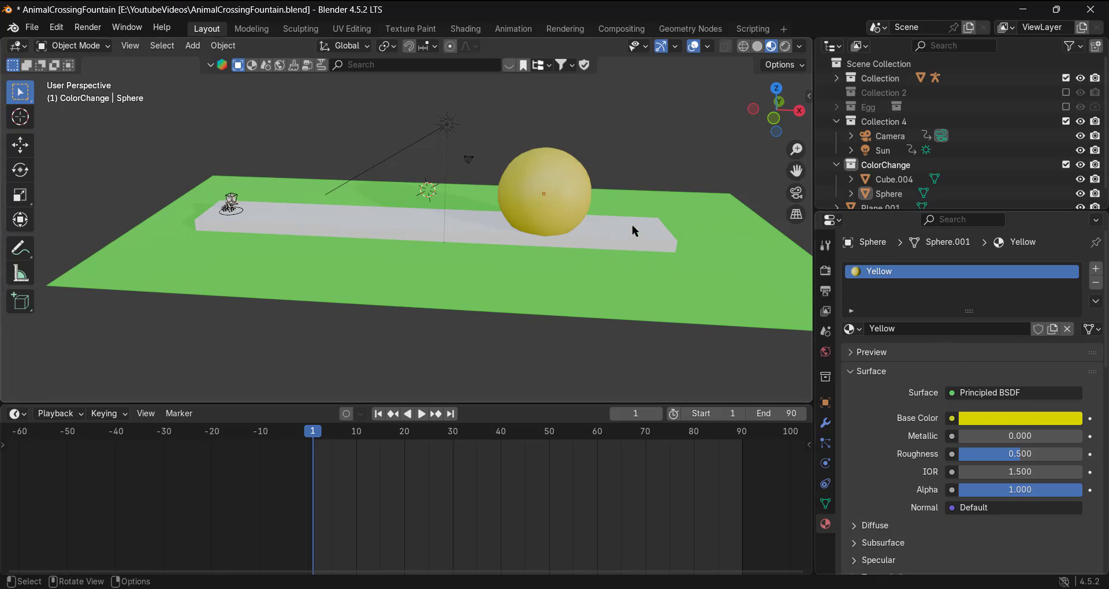
# - Select the cow mesh and show its material nodes in the Shading workspace with an enlarged node editor
pyautogui.scroll(5, 289, 213)
pyautogui.moveTo(284, 217); pyautogui.dragTo(341, 210, button='middle')
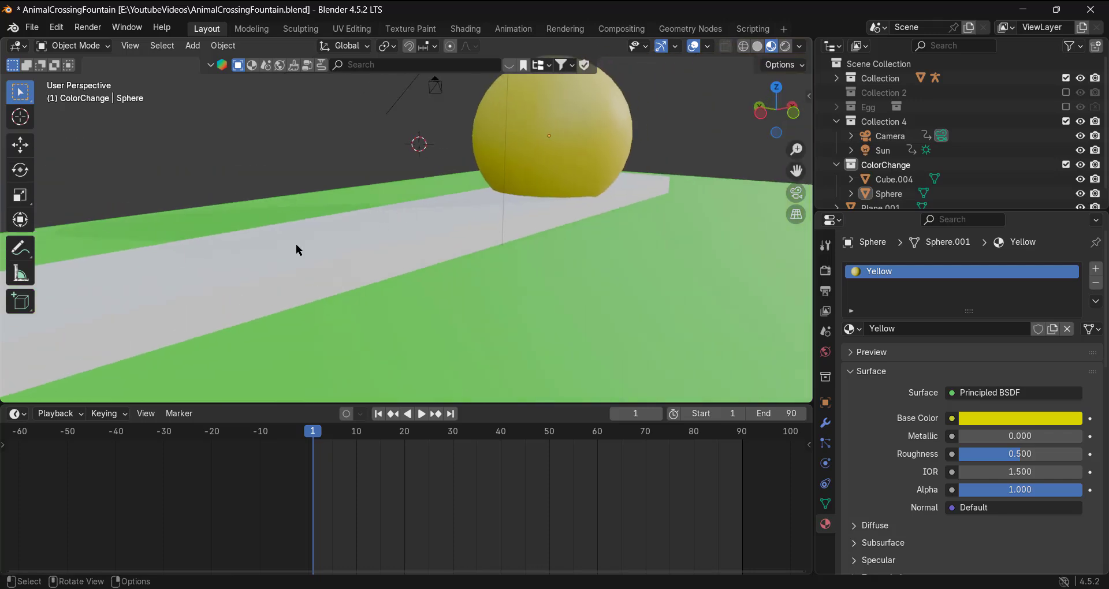
pyautogui.keyDown('shift'); pyautogui.moveTo(295, 245); pyautogui.dragTo(470, 246, button='middle'); pyautogui.keyUp('shift')
pyautogui.click(496, 314)
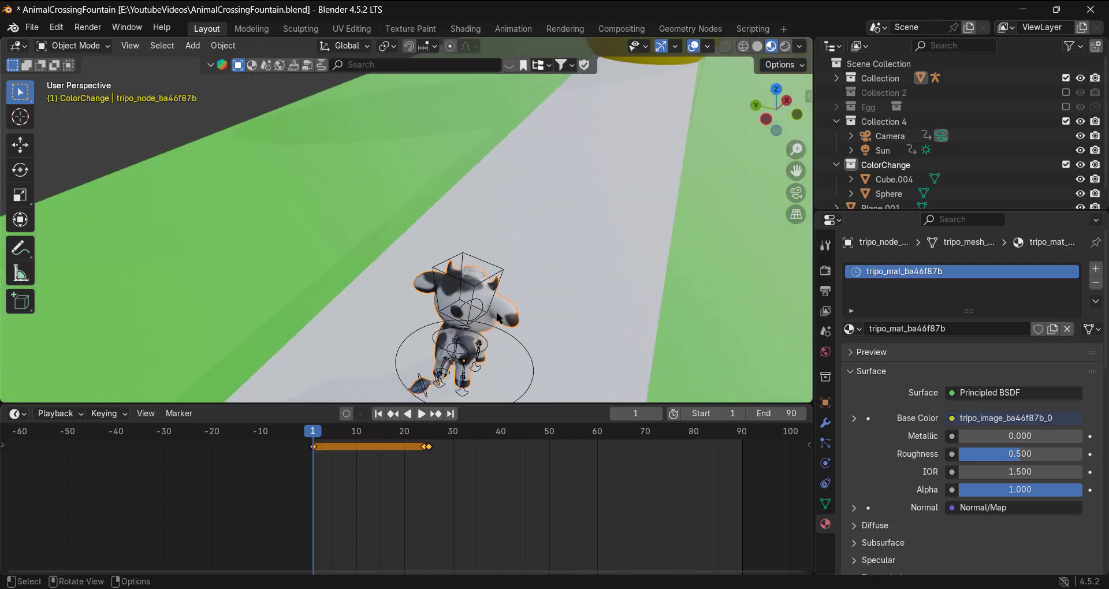
pyautogui.moveTo(486, 305)
pyautogui.mouseDown(button='middle')
pyautogui.moveTo(445, 288)
pyautogui.moveTo(369, 181)
pyautogui.moveTo(318, 168)
pyautogui.mouseUp(button='middle')
pyautogui.press('KP_Decimal')
pyautogui.scroll(-4, 362, 181)
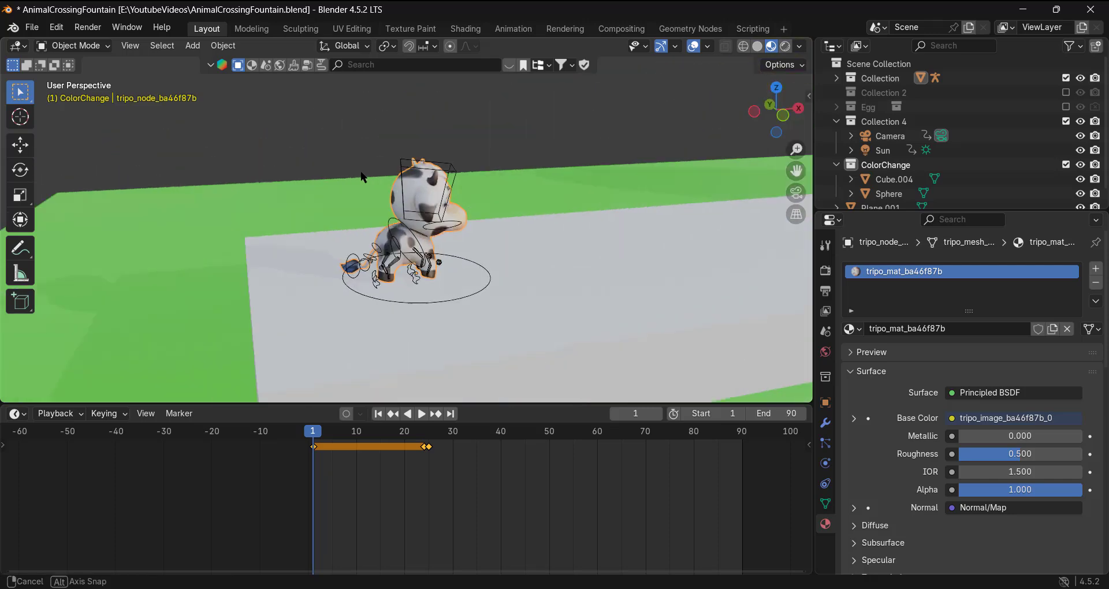
pyautogui.click(466, 29)
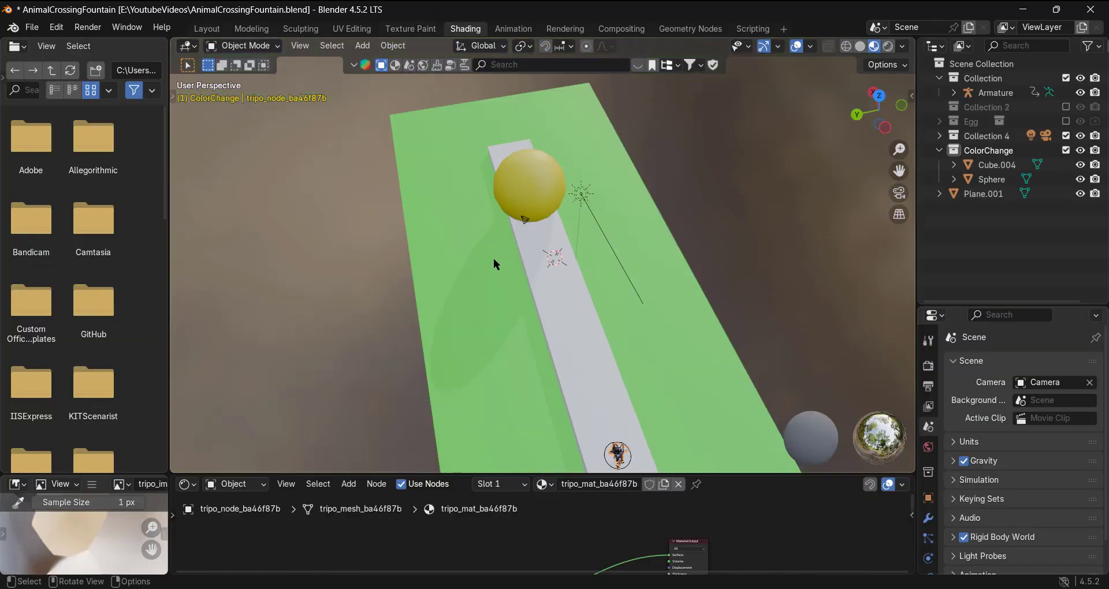
pyautogui.moveTo(715, 476); pyautogui.dragTo(549, 218)
pyautogui.moveTo(539, 415); pyautogui.dragTo(711, 305, button='middle')
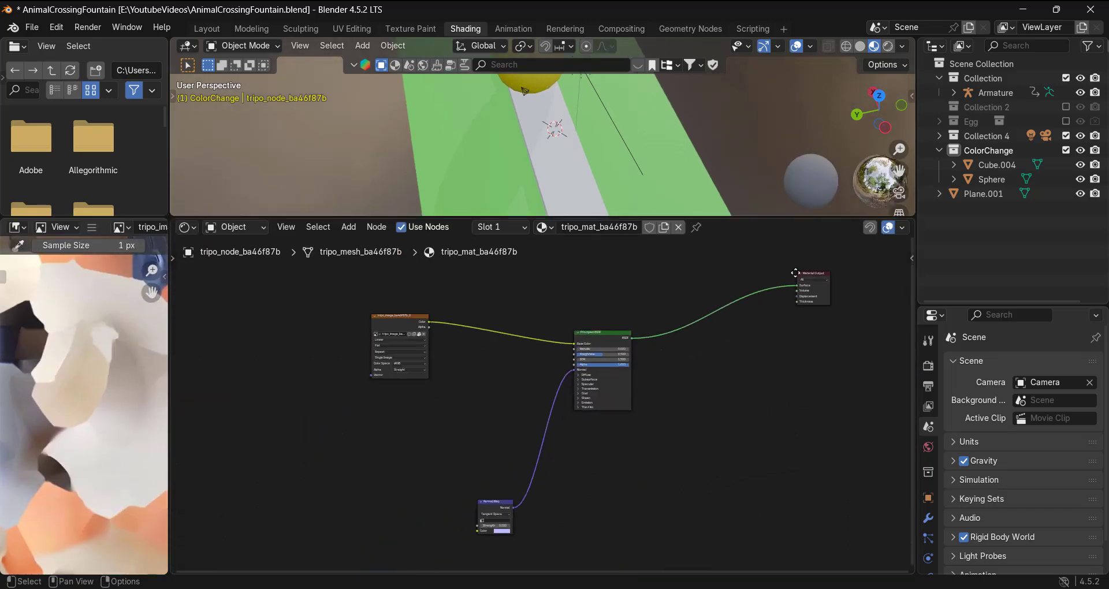
# - Delete the Normal Map node and arrange the image texture, Principled BSDF and Material Output nodes more compactly
pyautogui.moveTo(796, 273); pyautogui.dragTo(696, 321)
pyautogui.moveTo(492, 512); pyautogui.dragTo(471, 440)
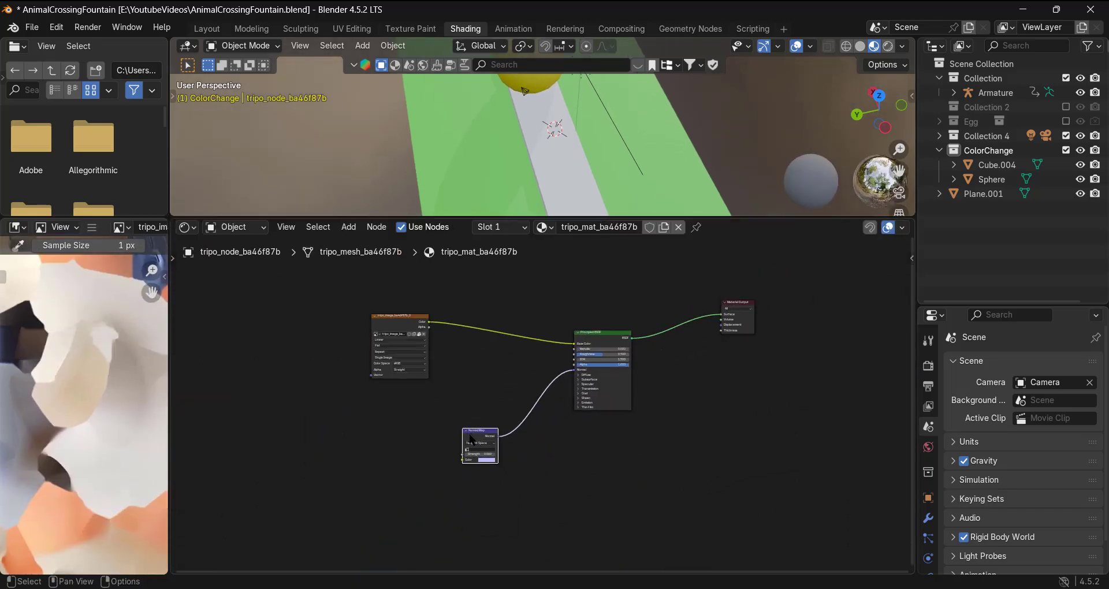
pyautogui.moveTo(402, 324); pyautogui.dragTo(505, 337)
pyautogui.scroll(7, 545, 369)
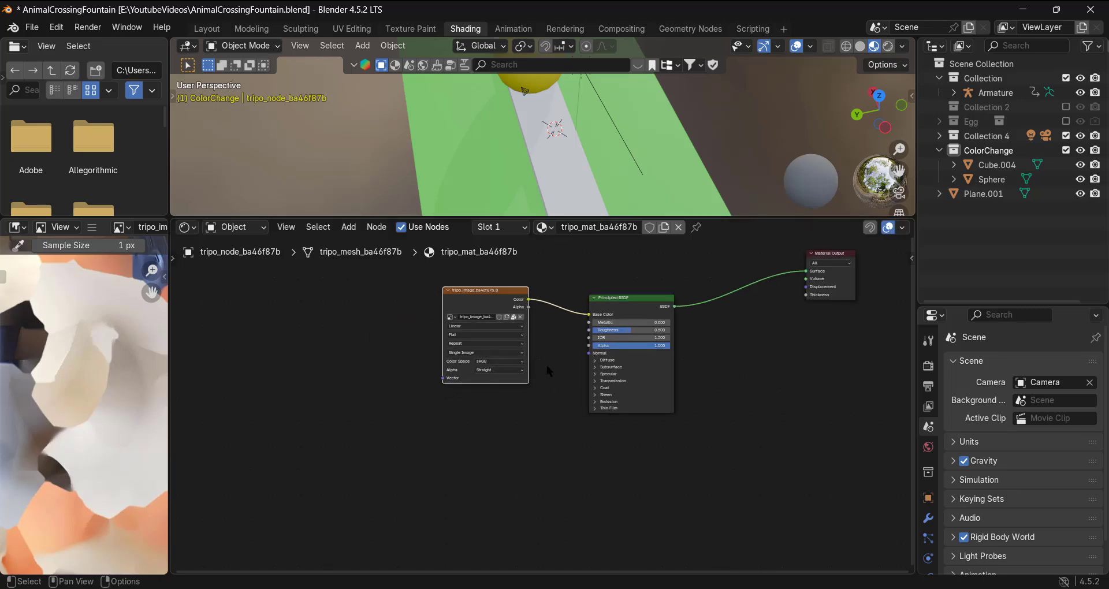
pyautogui.moveTo(573, 362); pyautogui.dragTo(496, 469, button='middle')
pyautogui.scroll(4, 534, 422)
pyautogui.moveTo(569, 386); pyautogui.dragTo(568, 341)
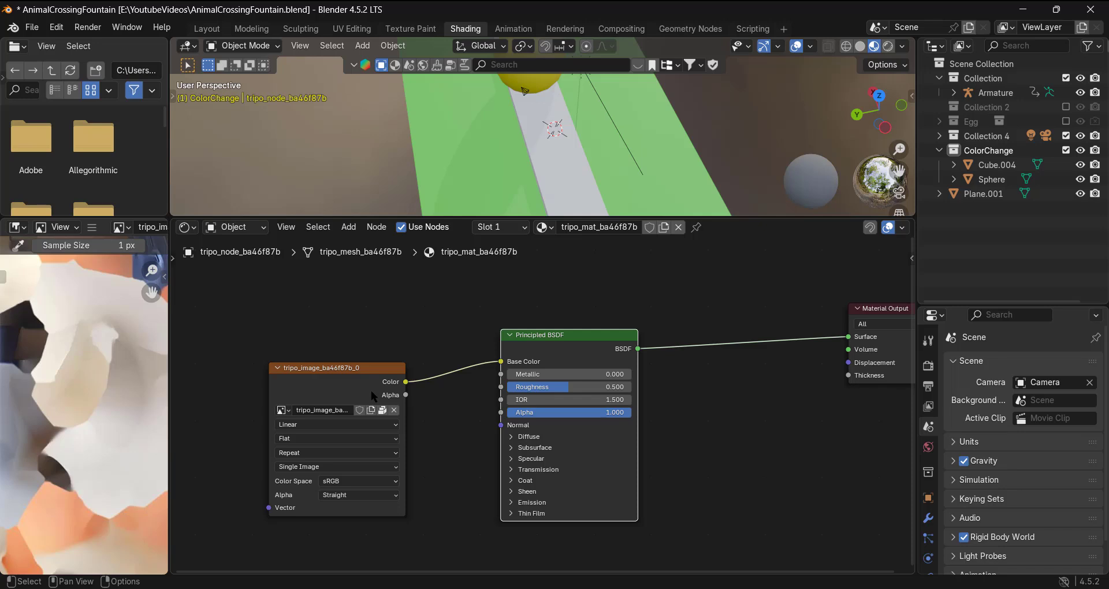
# - Duplicate the Principled BSDF node and place the copy above the original
pyautogui.scroll(-3, 458, 398)
pyautogui.moveTo(458, 397); pyautogui.dragTo(410, 523, button='middle')
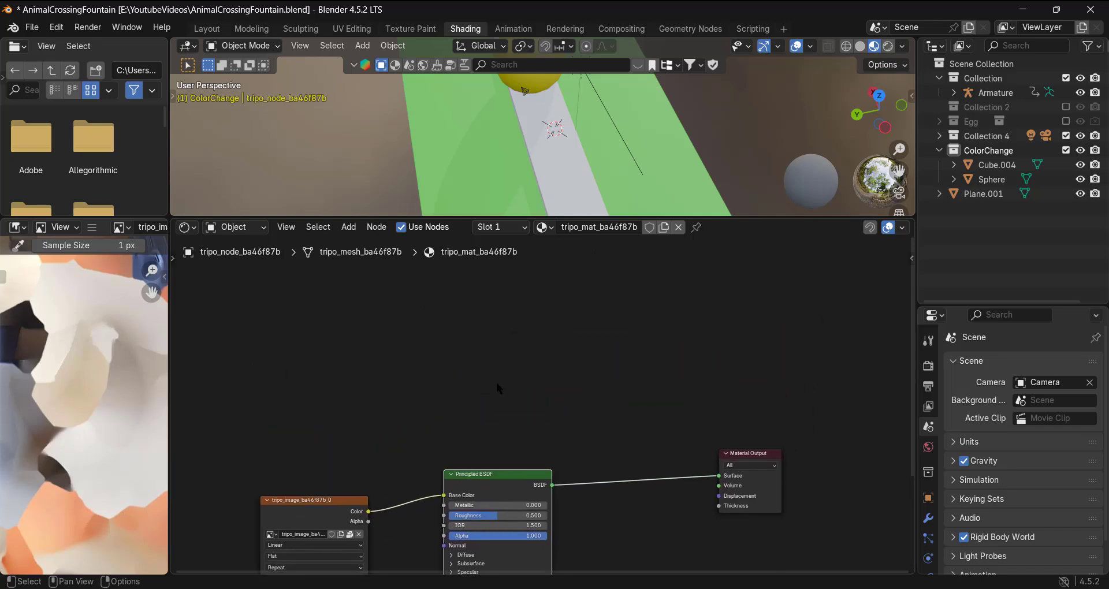
pyautogui.moveTo(497, 475); pyautogui.dragTo(517, 435, button='middle')
pyautogui.hotkey('shift', 'd')
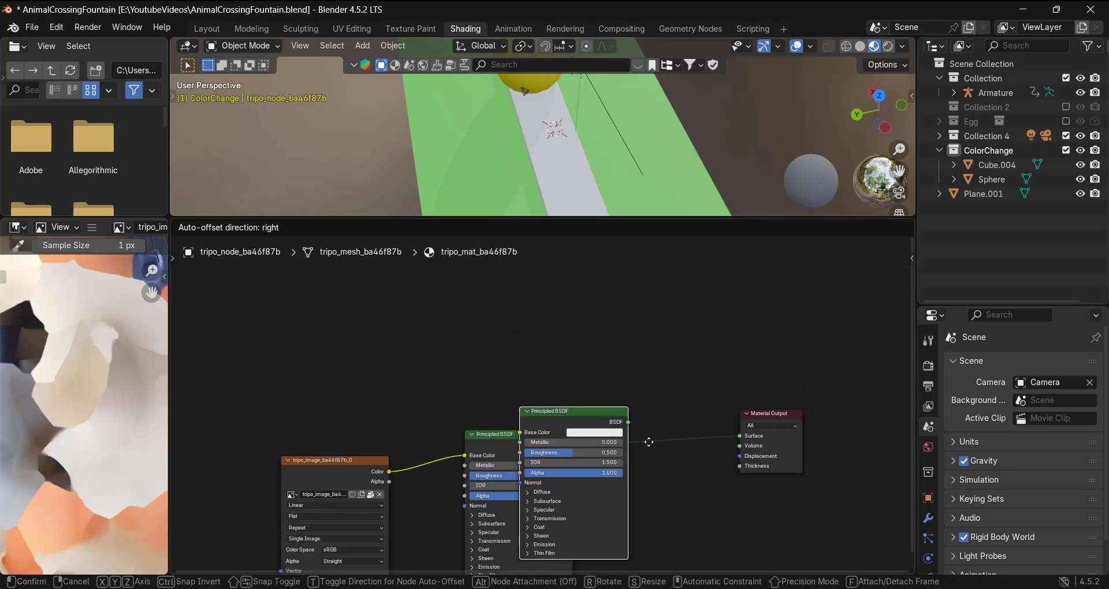
pyautogui.click(560, 323)
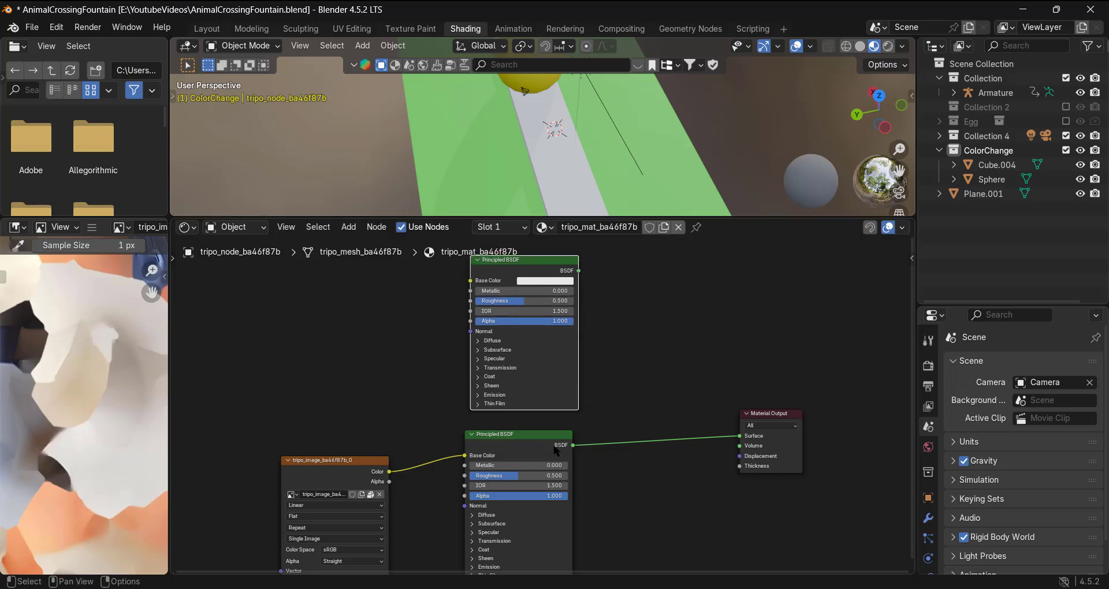
pyautogui.click(500, 436)
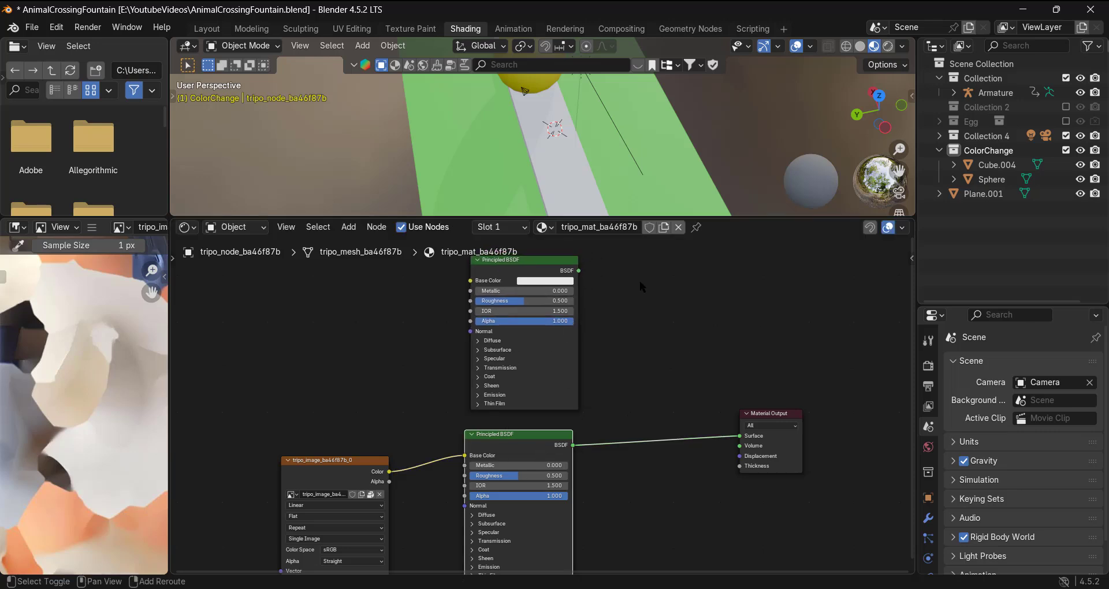
pyautogui.hotkey('shift', 'a')
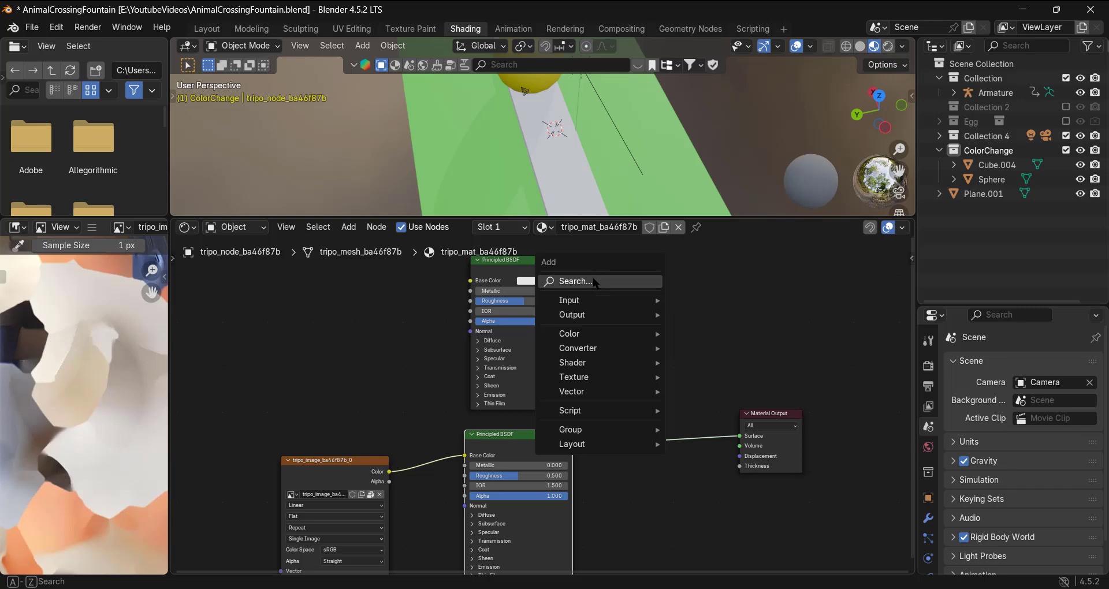
pyautogui.write('pri')
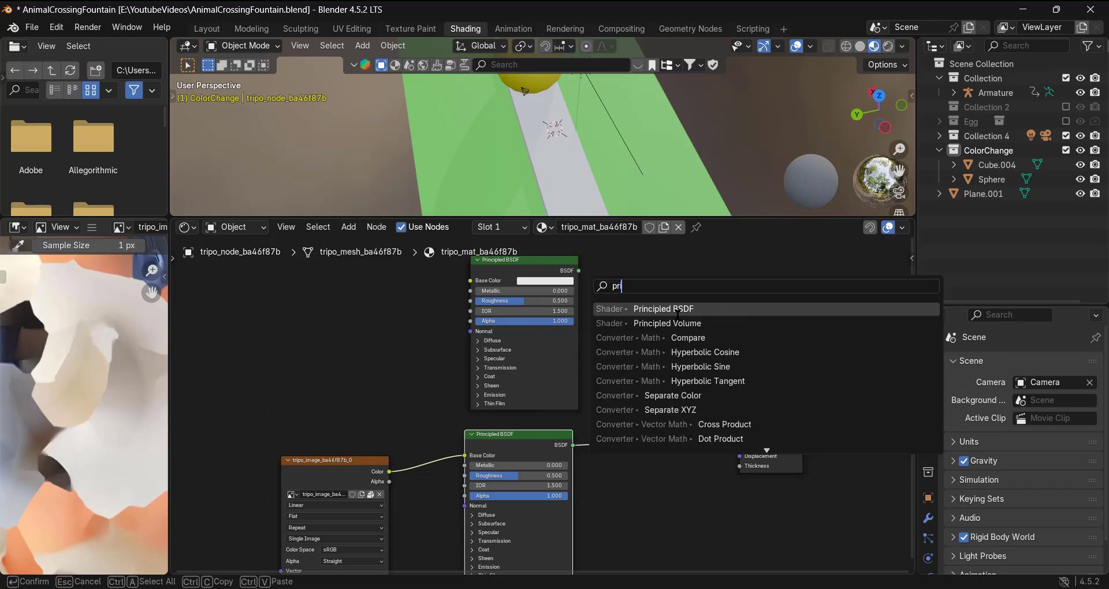
pyautogui.press('Escape')
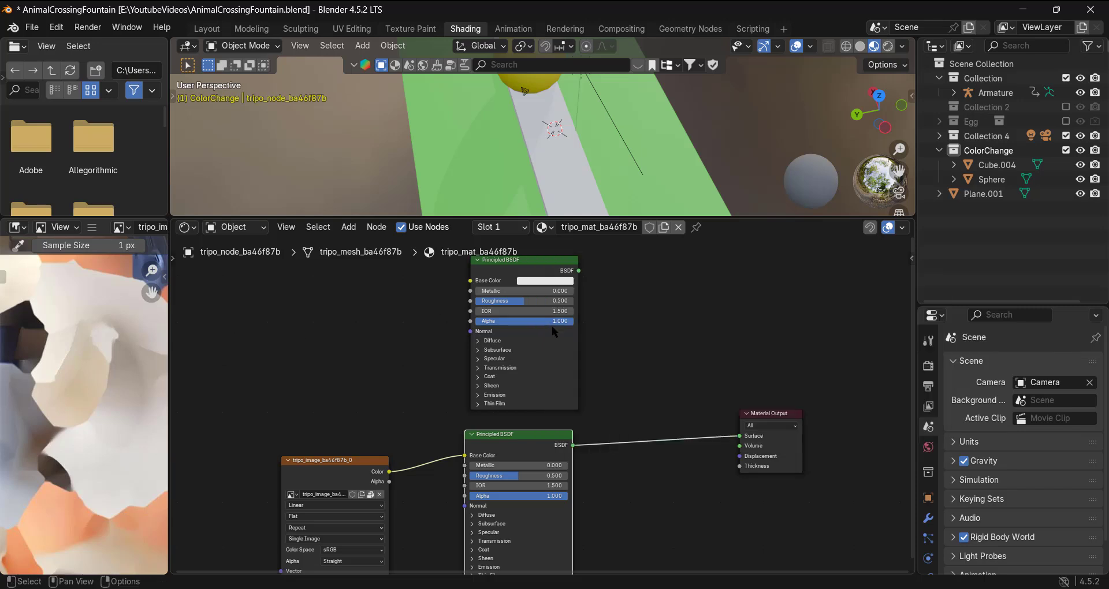
# - Add a Mix Shader node and insert it between the original Principled BSDF and the Material Output
pyautogui.scroll(-1, 628, 345)
pyautogui.hotkey('shift', 'a')
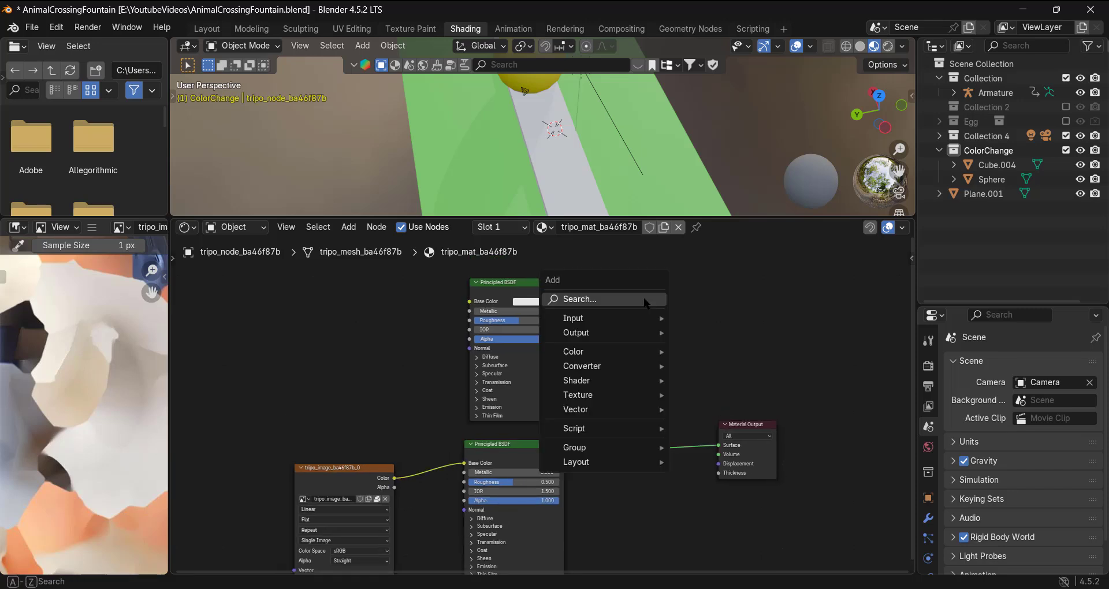
pyautogui.click(646, 303)
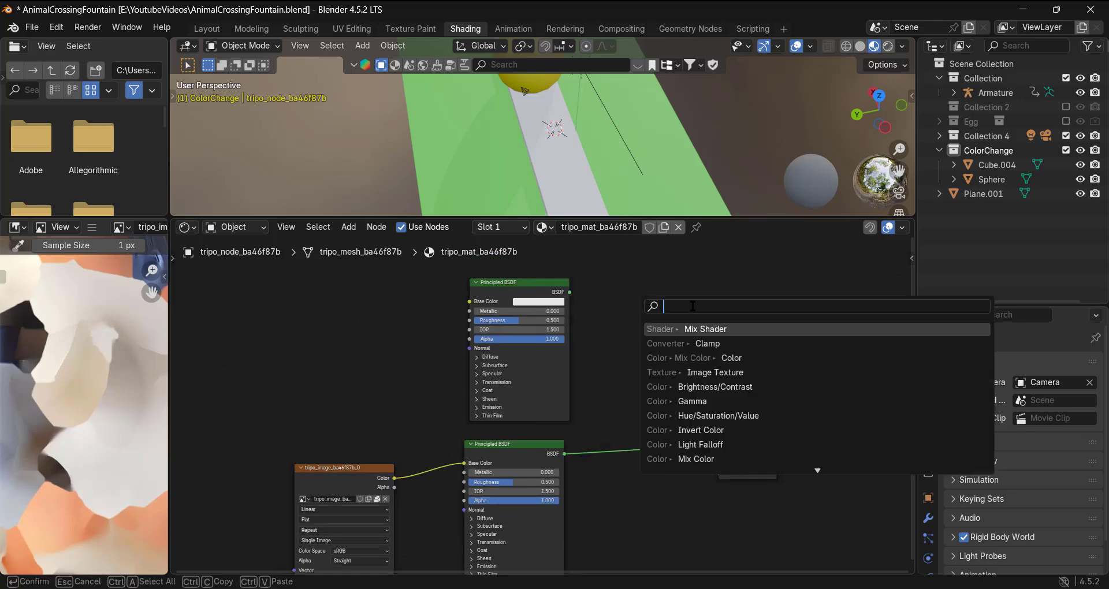
pyautogui.write('mix')
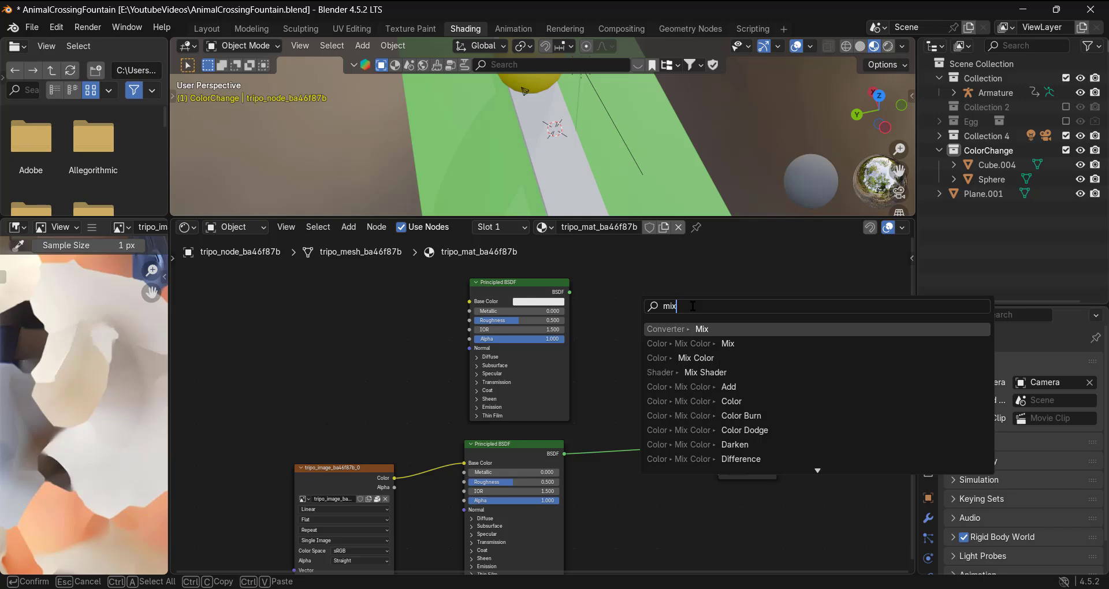
pyautogui.write(' sha')
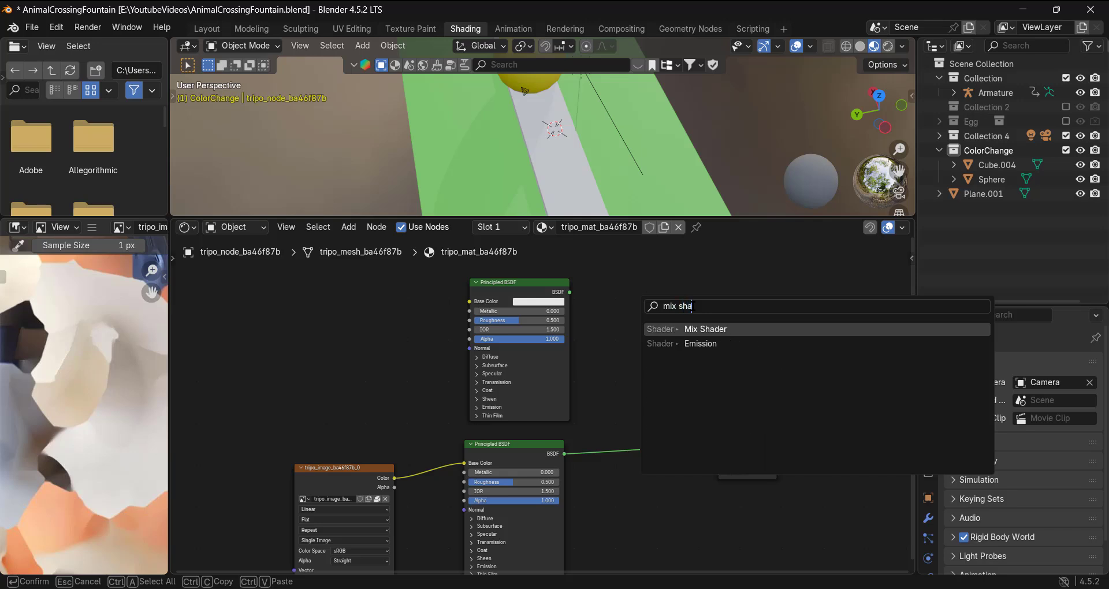
pyautogui.press('Return')
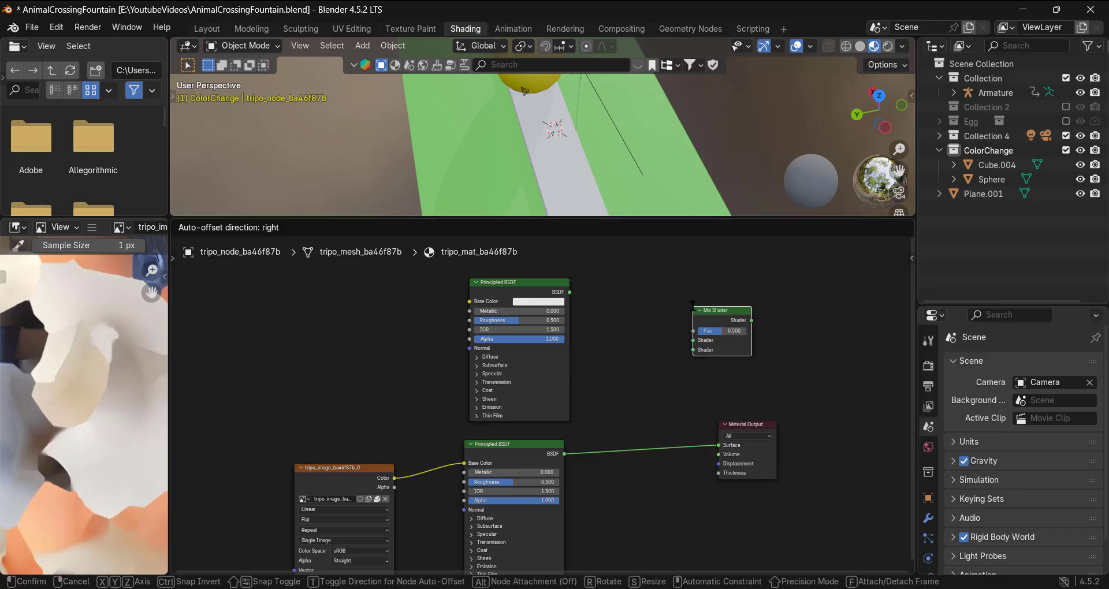
pyautogui.click(604, 321)
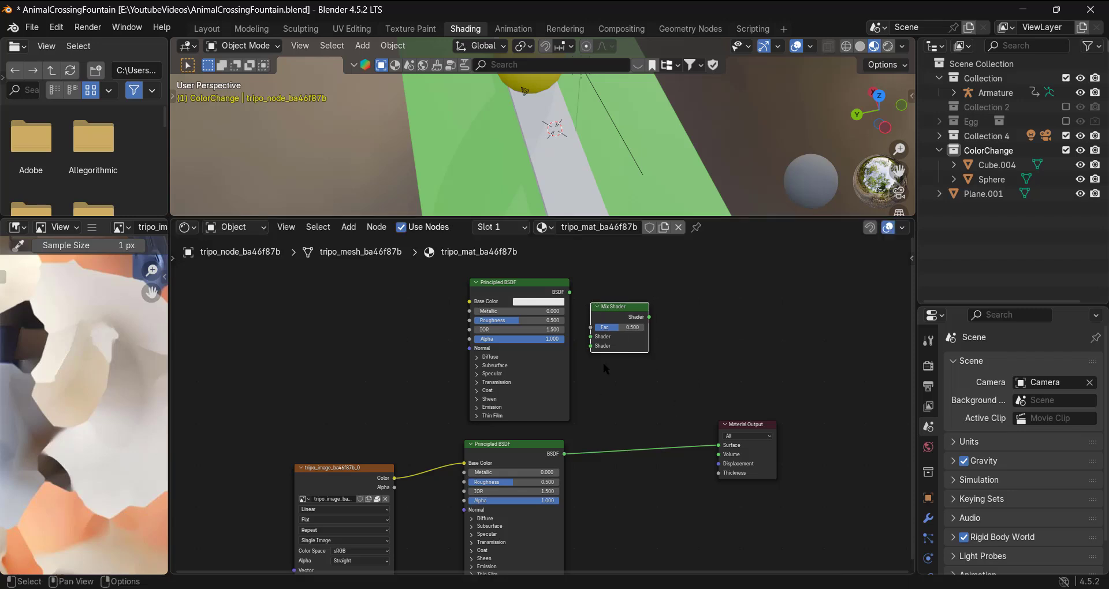
pyautogui.moveTo(621, 309); pyautogui.dragTo(659, 445)
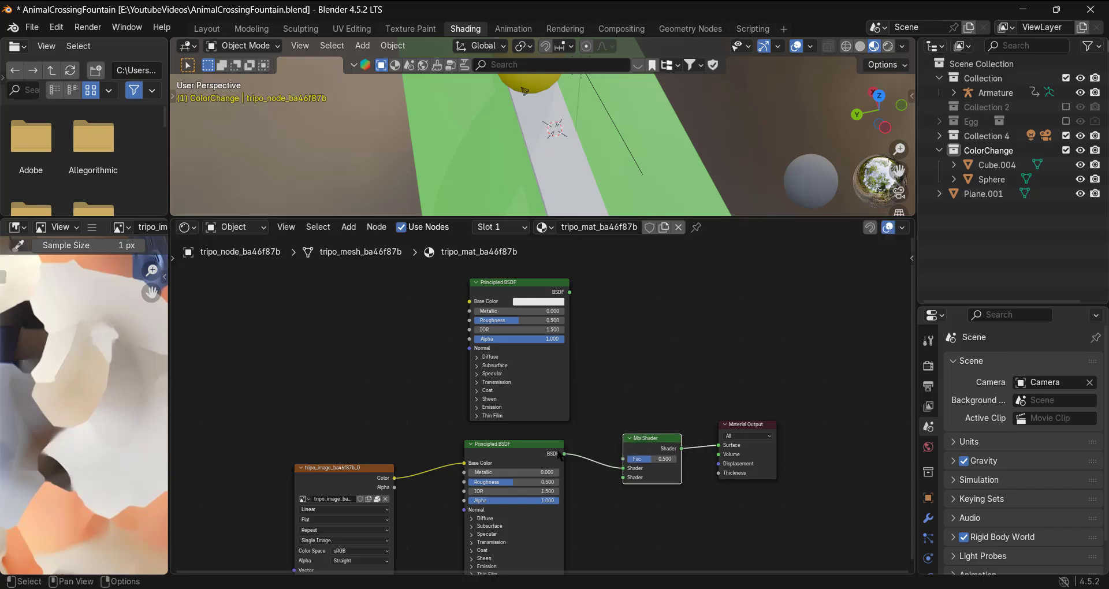
# - Move the duplicate Principled BSDF below the Mix Shader and connect its BSDF output to the second Shader input
pyautogui.moveTo(518, 296); pyautogui.dragTo(521, 267, button='middle')
pyautogui.moveTo(518, 267); pyautogui.dragTo(655, 506)
pyautogui.scroll(3, 632, 398)
pyautogui.moveTo(776, 464); pyautogui.dragTo(785, 457)
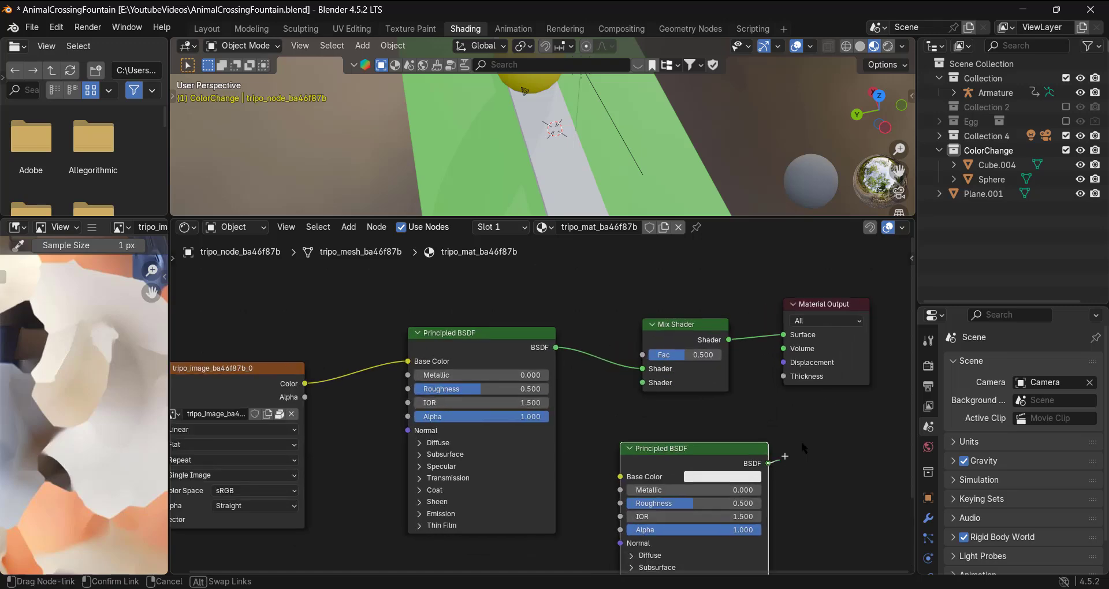
pyautogui.moveTo(665, 385); pyautogui.dragTo(651, 381)
# - Rearrange the two Principled BSDF nodes so the textured one sits directly above the duplicate
pyautogui.moveTo(684, 449); pyautogui.dragTo(661, 485)
pyautogui.scroll(-1, 499, 376)
pyautogui.scroll(-1, 500, 376)
pyautogui.press('g')
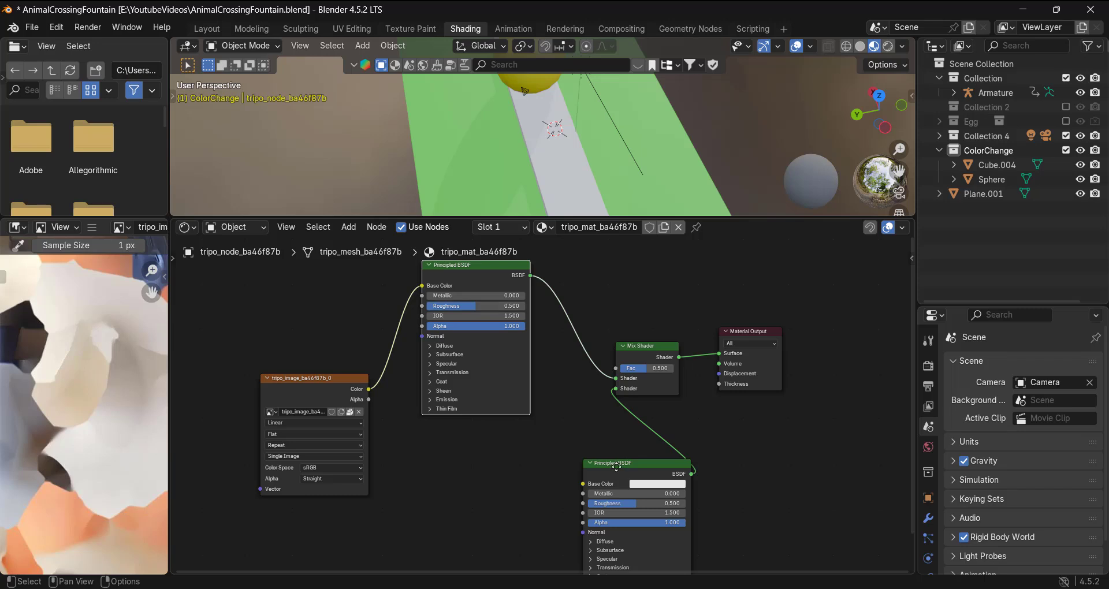
pyautogui.moveTo(617, 465); pyautogui.dragTo(459, 457)
pyautogui.moveTo(543, 425); pyautogui.dragTo(525, 487, button='middle')
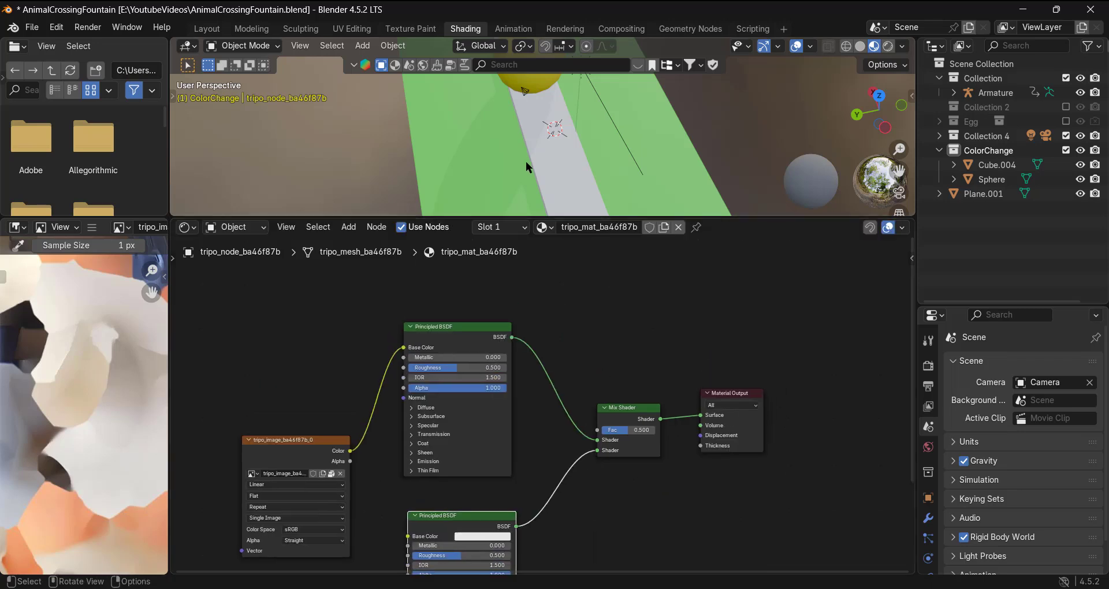
# - Set the Mix Shader's Fac to 0 and bring the cow into close view
pyautogui.moveTo(631, 431); pyautogui.dragTo(602, 432)
pyautogui.scroll(-2, 479, 101)
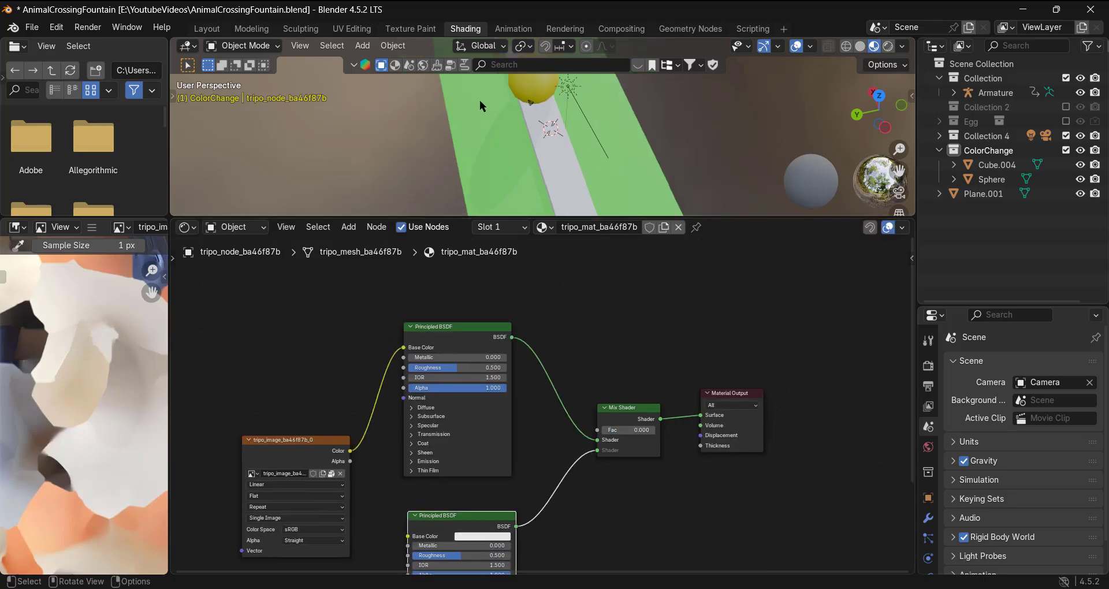
pyautogui.moveTo(479, 99); pyautogui.dragTo(568, 107, button='middle')
pyautogui.scroll(5, 671, 158)
pyautogui.scroll(4, 570, 180)
pyautogui.moveTo(590, 162); pyautogui.dragTo(657, 304, button='middle')
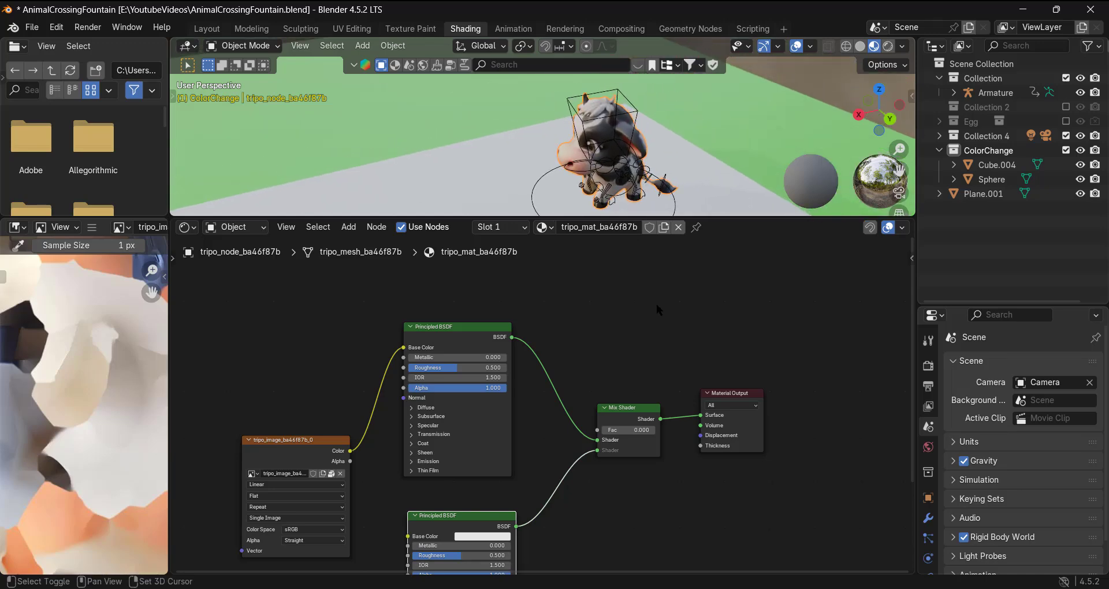
pyautogui.scroll(7, 634, 435)
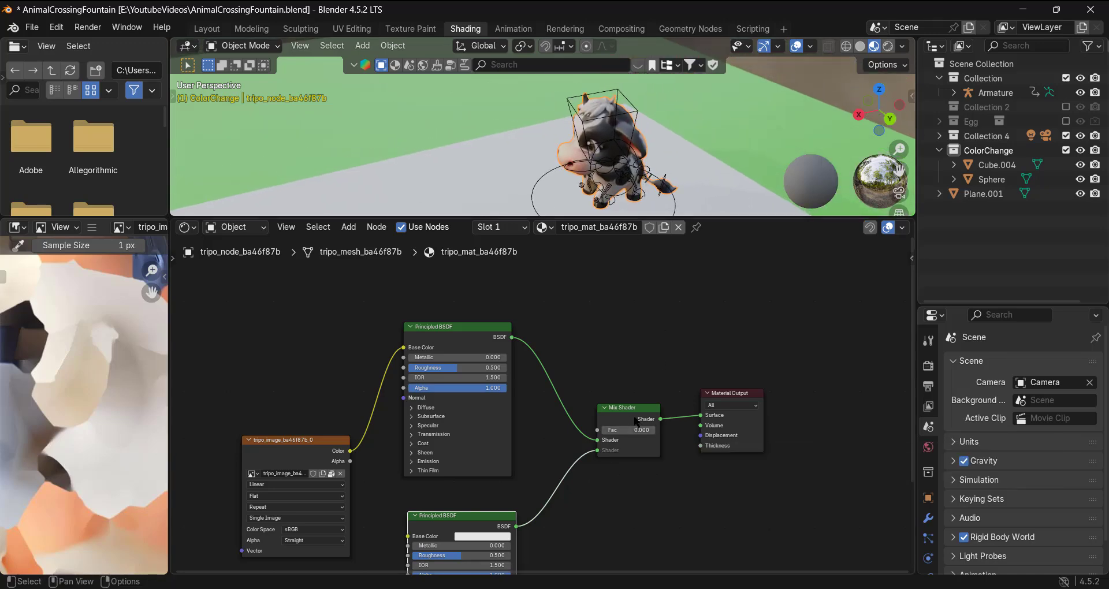
# - Enlarge the 3D viewport around the cow and set the Mix Shader's Fac to 1
pyautogui.scroll(-3, 726, 472)
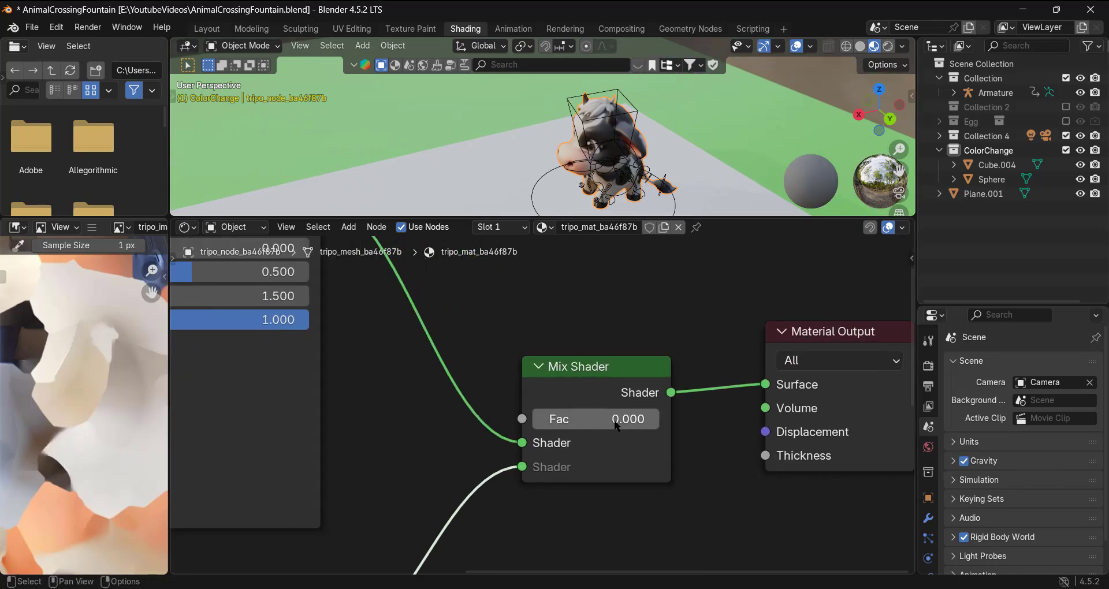
pyautogui.moveTo(619, 185); pyautogui.dragTo(576, 34, button='middle')
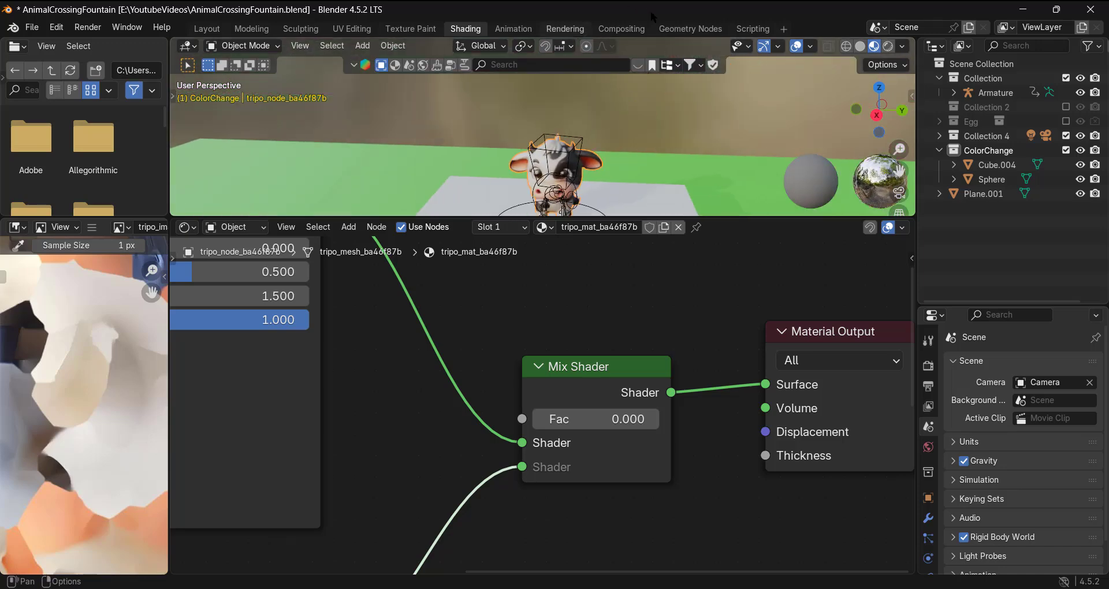
pyautogui.moveTo(652, 218); pyautogui.dragTo(662, 294)
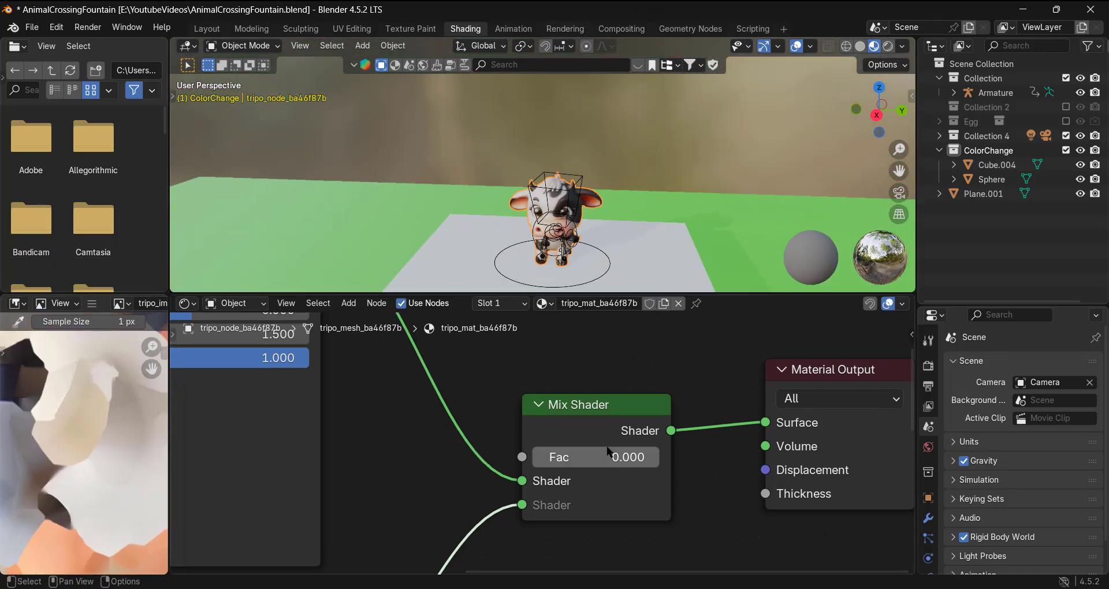
pyautogui.click(603, 457)
pyautogui.write('1')
pyautogui.press('Return')
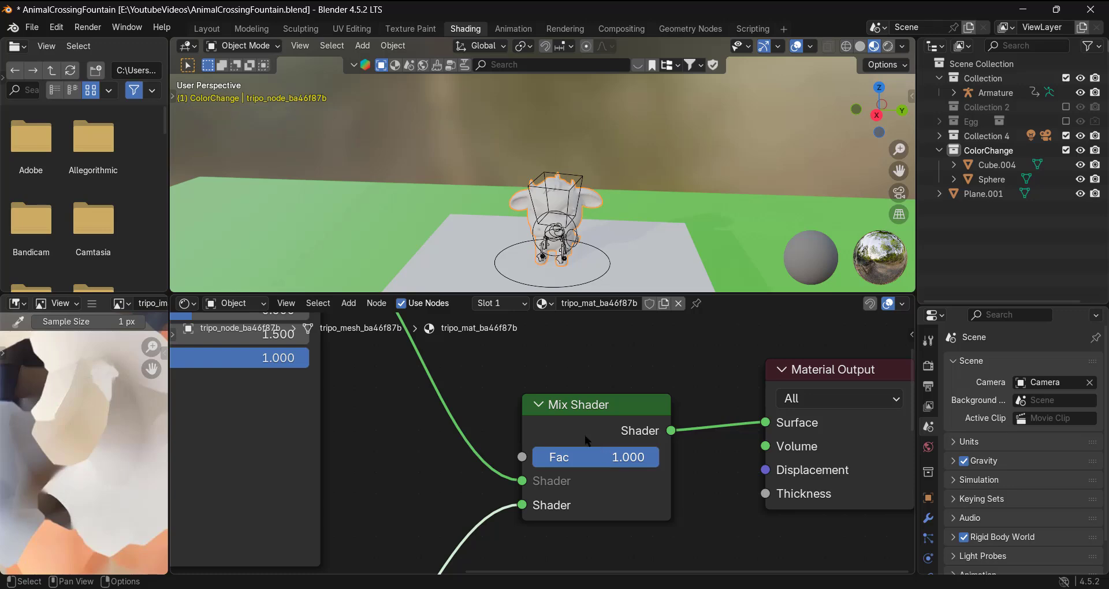
# - Compare the two shaders on the cow by setting the Mix Shader's Fac to 0 and back to 1
pyautogui.moveTo(606, 189); pyautogui.dragTo(671, 182, button='middle')
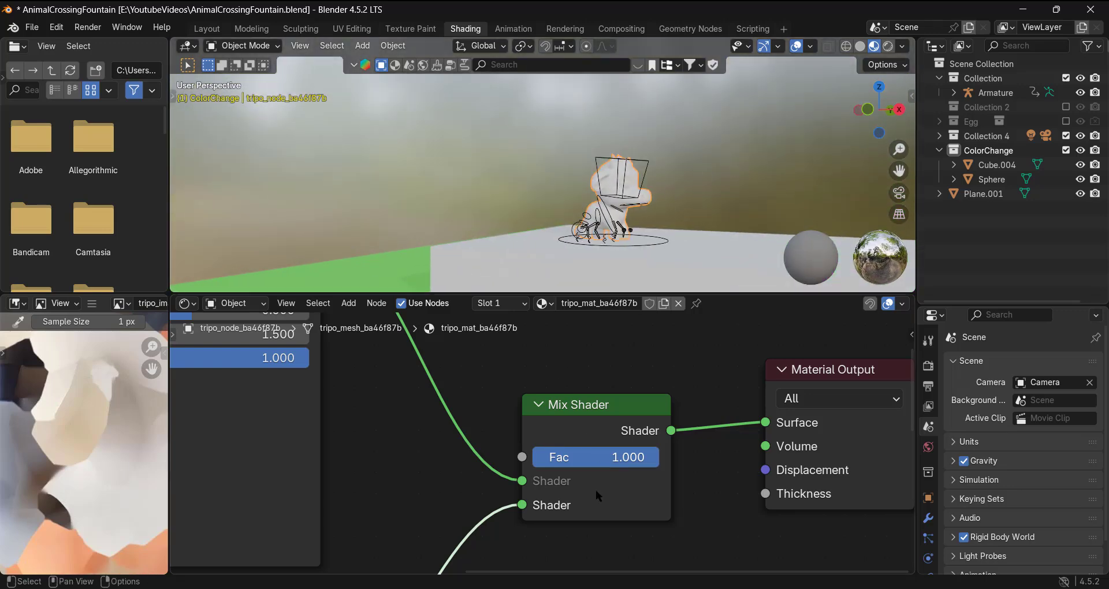
pyautogui.click(587, 457)
pyautogui.write('0')
pyautogui.press('Return')
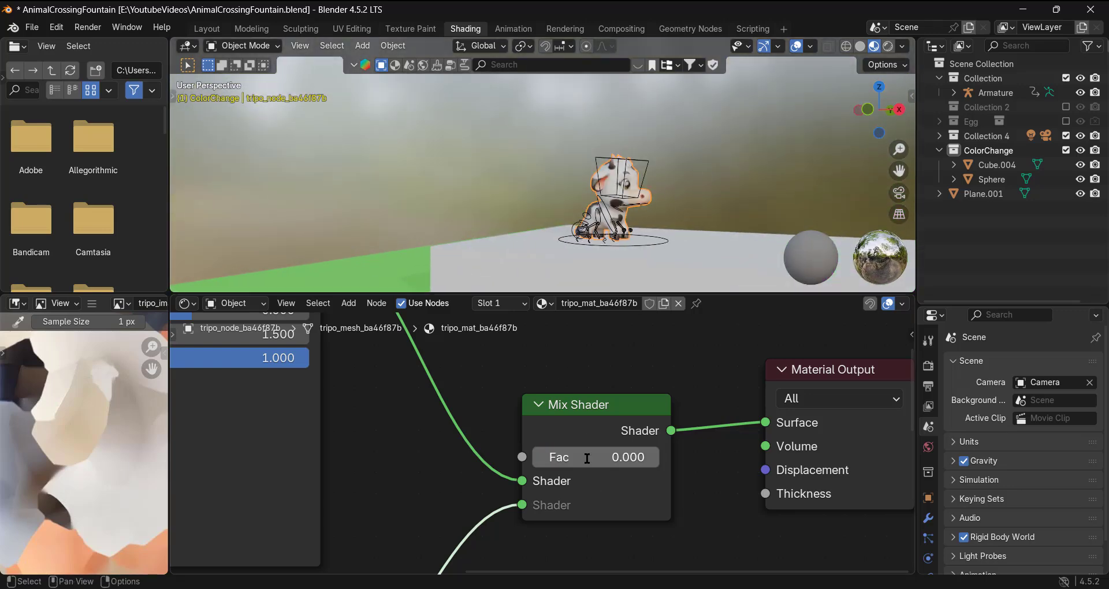
pyautogui.click(587, 457)
pyautogui.write('1')
pyautogui.press('Return')
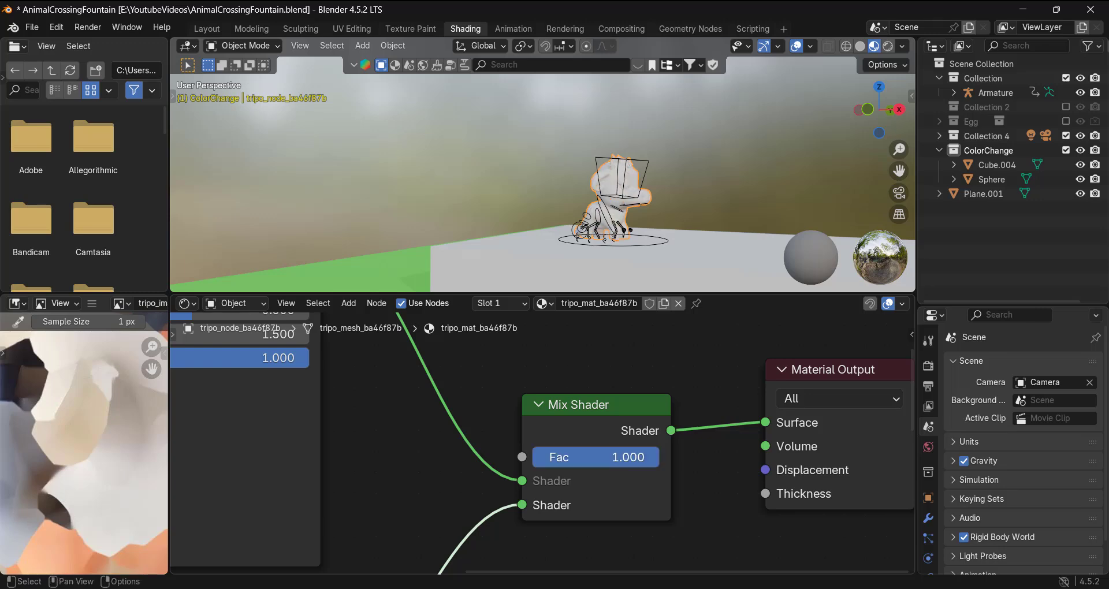
# - Set the Base Color of the lower Principled BSDF to yellow #FFE500
pyautogui.scroll(-12, 587, 458)
pyautogui.moveTo(563, 516); pyautogui.dragTo(614, 390, button='middle')
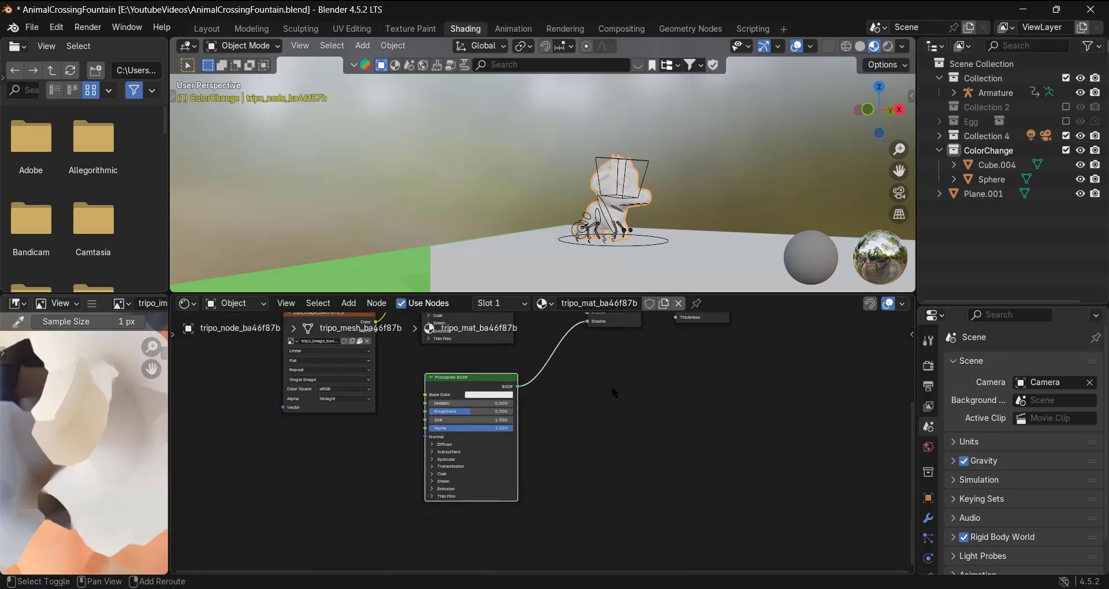
pyautogui.scroll(1, 479, 411)
pyautogui.scroll(1, 477, 411)
pyautogui.click(477, 382)
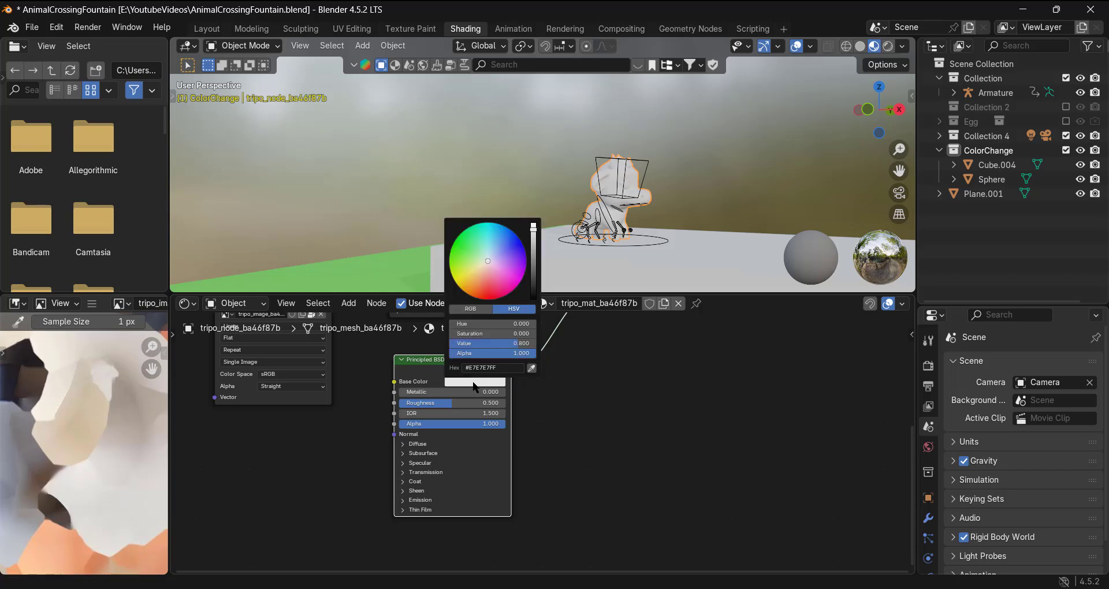
pyautogui.moveTo(476, 272); pyautogui.dragTo(456, 284)
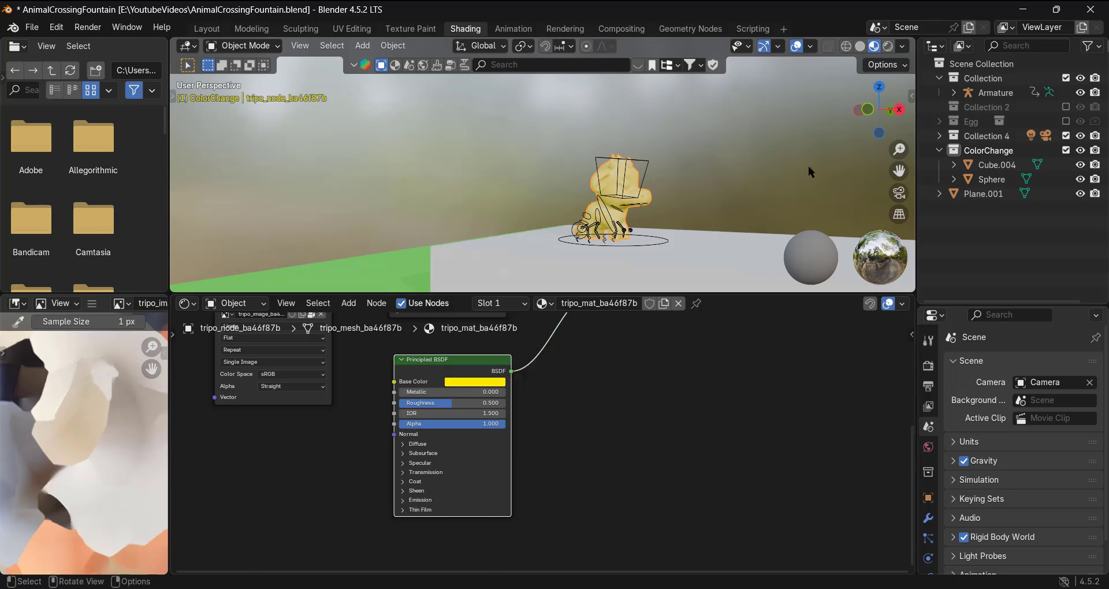
# - Set the Mix Shader's Fac to 0 so the cow shows its original texture
pyautogui.moveTo(714, 185); pyautogui.dragTo(666, 223, button='middle')
pyautogui.keyDown('shift'); pyautogui.moveTo(707, 378); pyautogui.dragTo(650, 399, button='middle'); pyautogui.keyUp('shift')
pyautogui.keyDown('shift'); pyautogui.moveTo(619, 320); pyautogui.dragTo(624, 508, button='middle'); pyautogui.keyUp('shift')
pyautogui.scroll(4, 624, 506)
pyautogui.moveTo(627, 490); pyautogui.dragTo(557, 489)
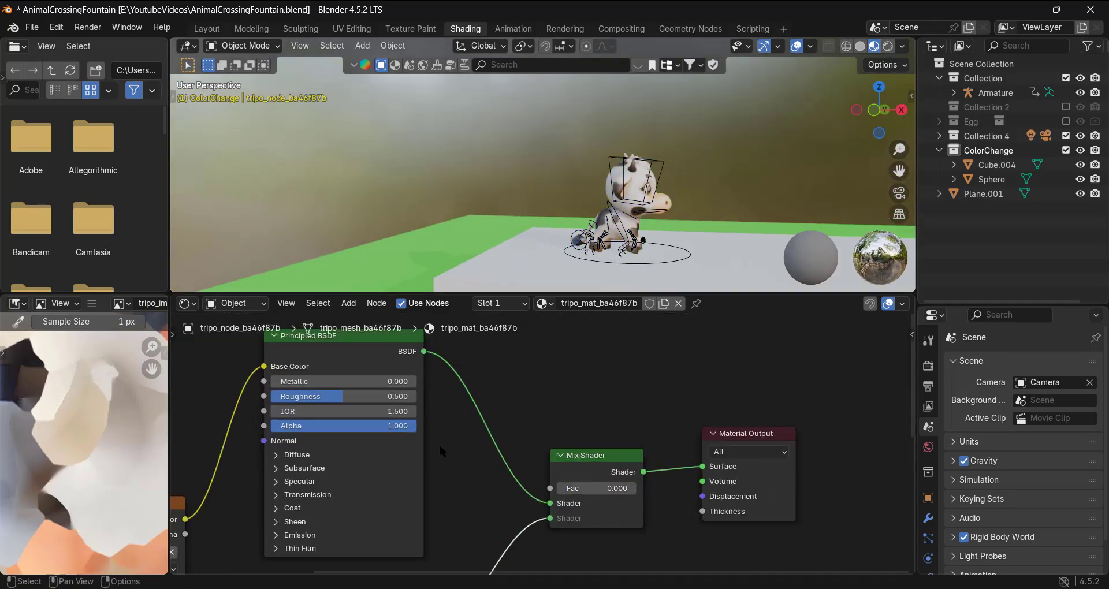
# - Select the large yellow sphere and examine the nodes of its Yellow material
pyautogui.scroll(-5, 566, 481)
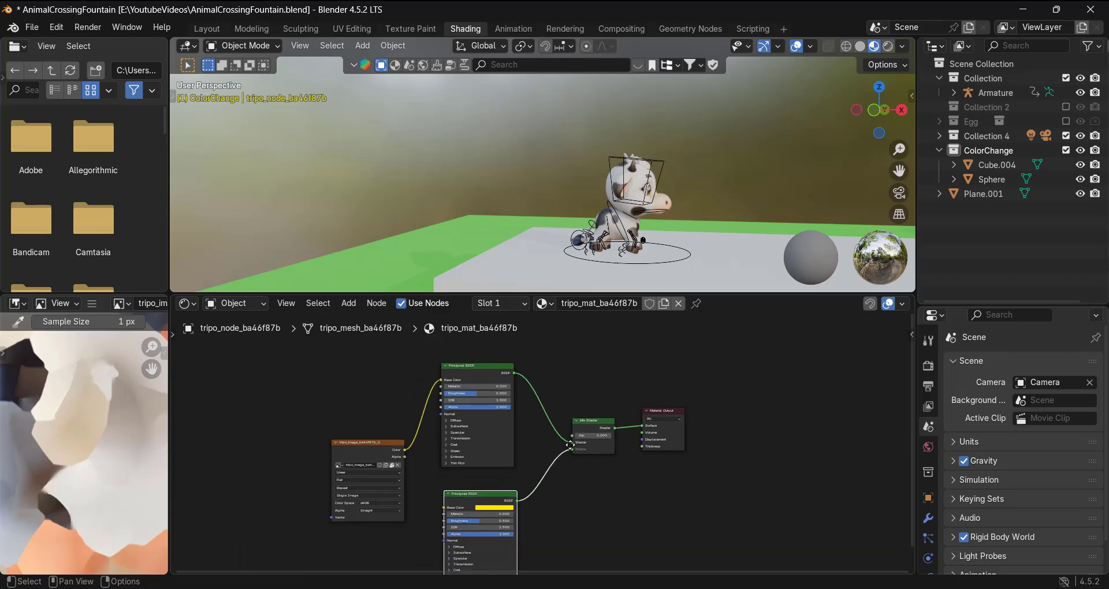
pyautogui.scroll(-4, 636, 202)
pyautogui.keyDown('shift'); pyautogui.moveTo(653, 200); pyautogui.dragTo(379, 197, button='middle'); pyautogui.keyUp('shift')
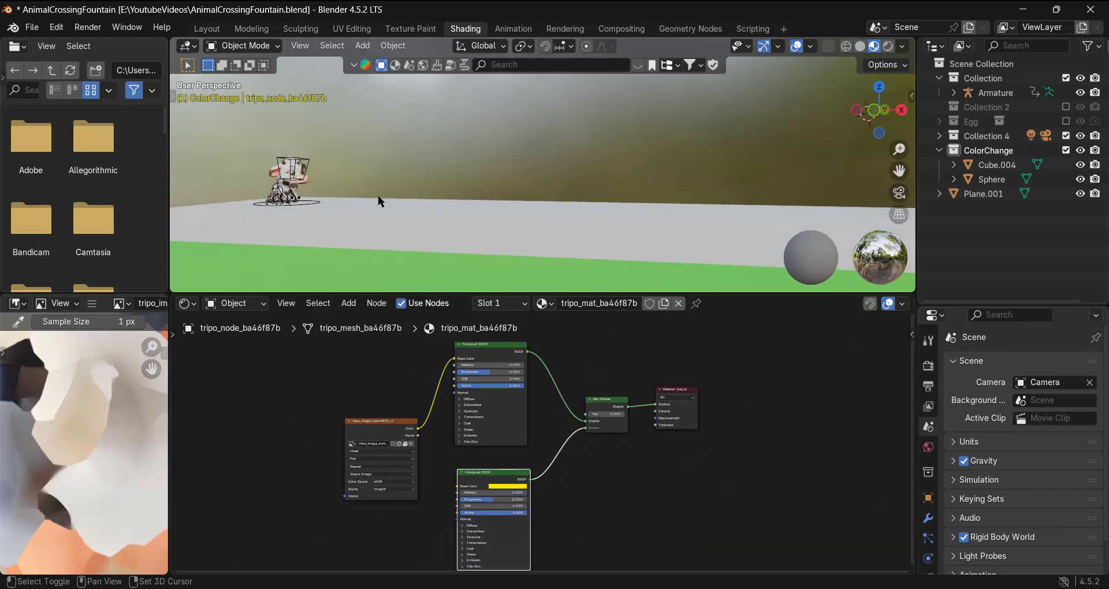
pyautogui.scroll(-4, 450, 201)
pyautogui.moveTo(501, 202); pyautogui.dragTo(707, 120, button='middle')
pyautogui.click(707, 120)
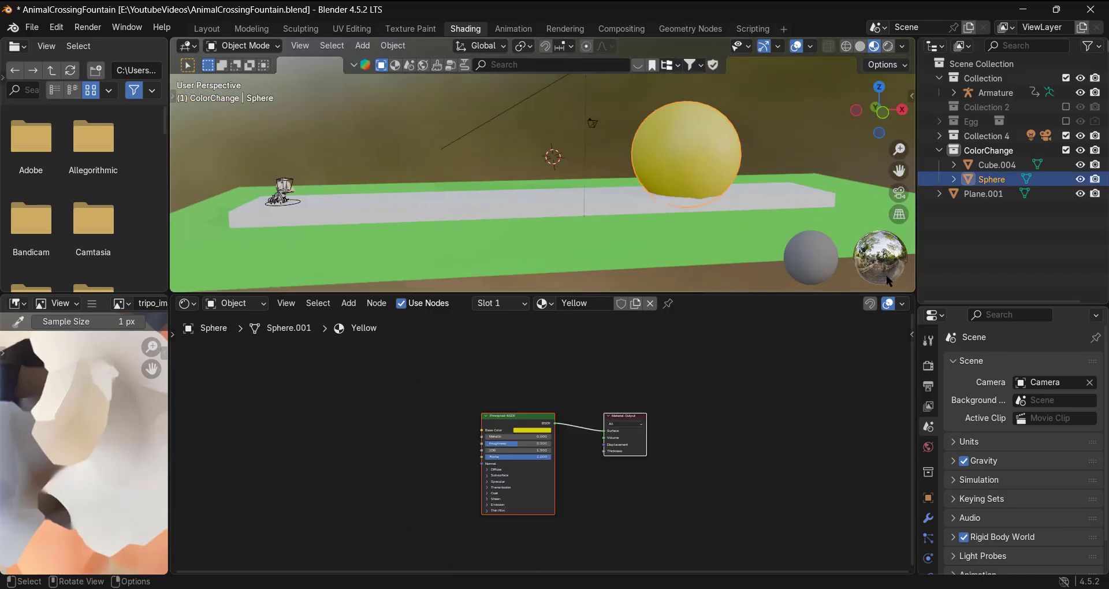
pyautogui.scroll(3, 622, 462)
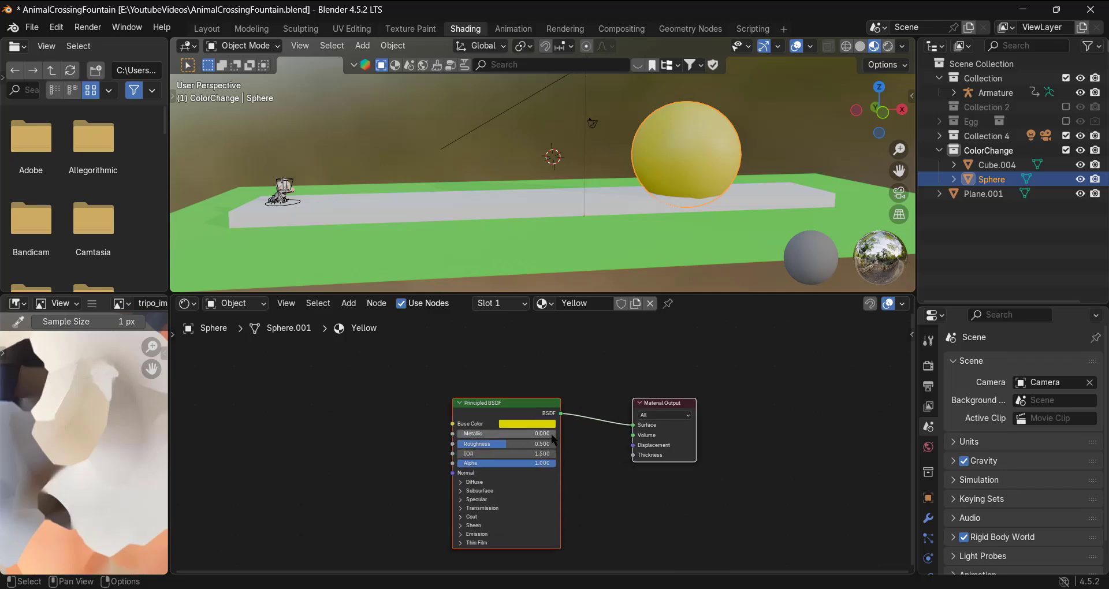
# - Select the cow mesh and sample the sphere's yellow from the viewport as the lower Principled BSDF's Base Color
pyautogui.click(290, 196)
pyautogui.scroll(6, 202, 109)
pyautogui.keyDown('shift'); pyautogui.moveTo(289, 173); pyautogui.dragTo(693, 124, button='middle'); pyautogui.keyUp('shift')
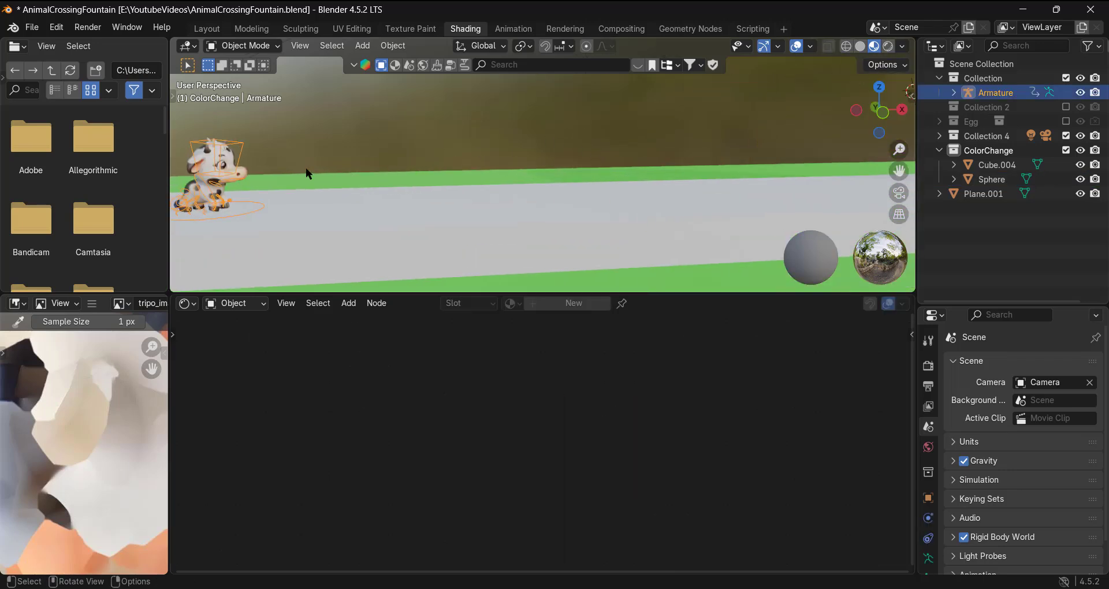
pyautogui.click(224, 152)
pyautogui.scroll(-5, 327, 187)
pyautogui.keyDown('shift'); pyautogui.moveTo(616, 133); pyautogui.dragTo(571, 169, button='middle'); pyautogui.keyUp('shift')
pyautogui.scroll(1, 626, 119)
pyautogui.scroll(3, 571, 168)
pyautogui.click(492, 512)
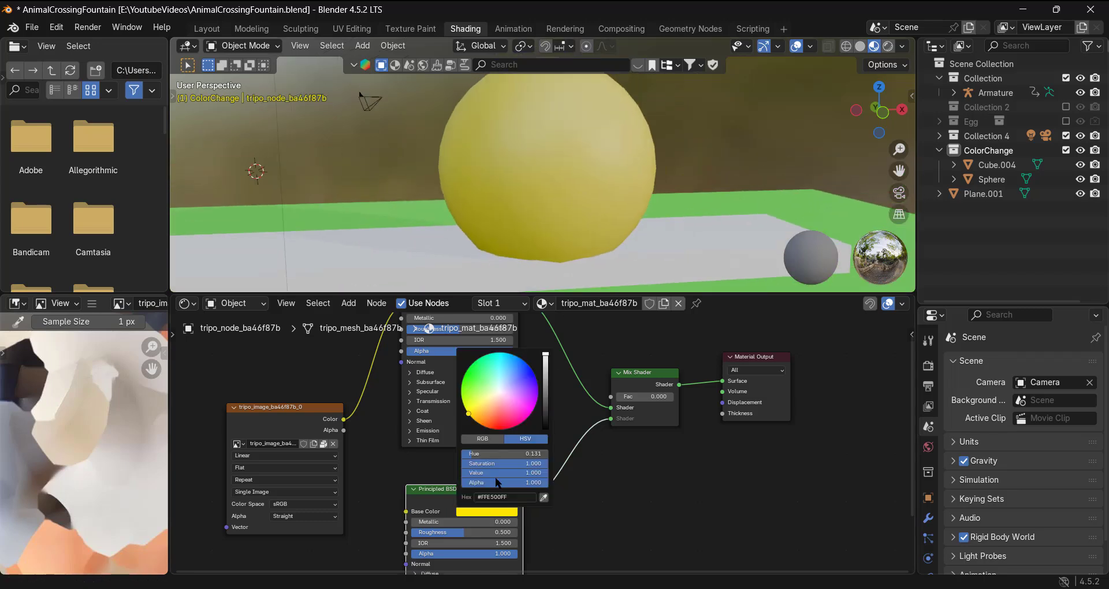
pyautogui.click(544, 497)
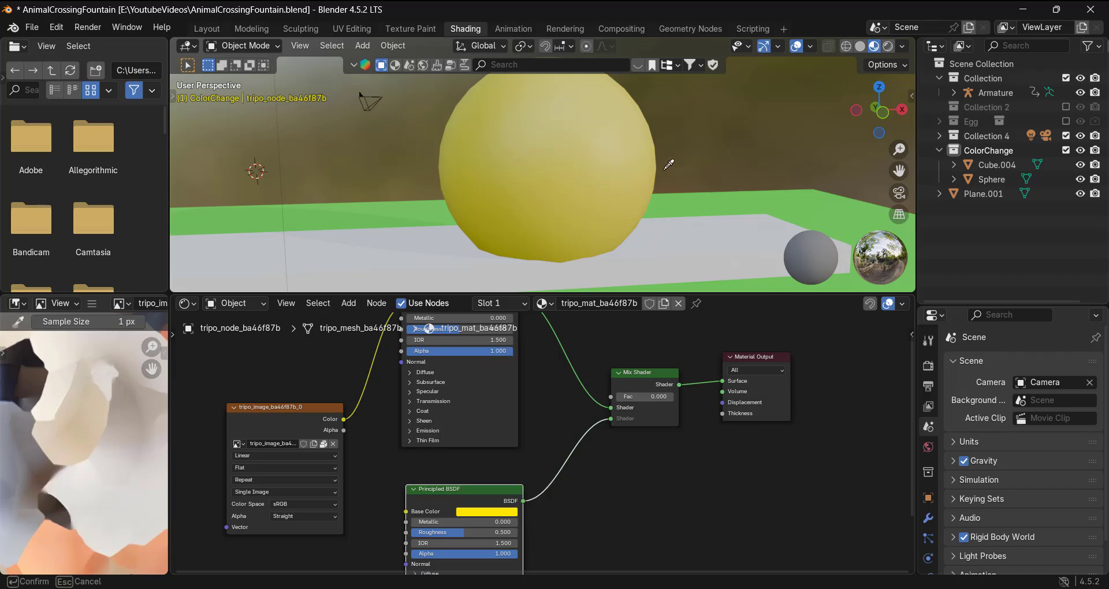
pyautogui.click(644, 153)
# - Switch to the Layout workspace and reduce the timeline's height to give the 3D viewport more room
pyautogui.scroll(-5, 585, 194)
pyautogui.keyDown('shift'); pyautogui.moveTo(584, 194); pyautogui.dragTo(683, 197, button='middle'); pyautogui.keyUp('shift')
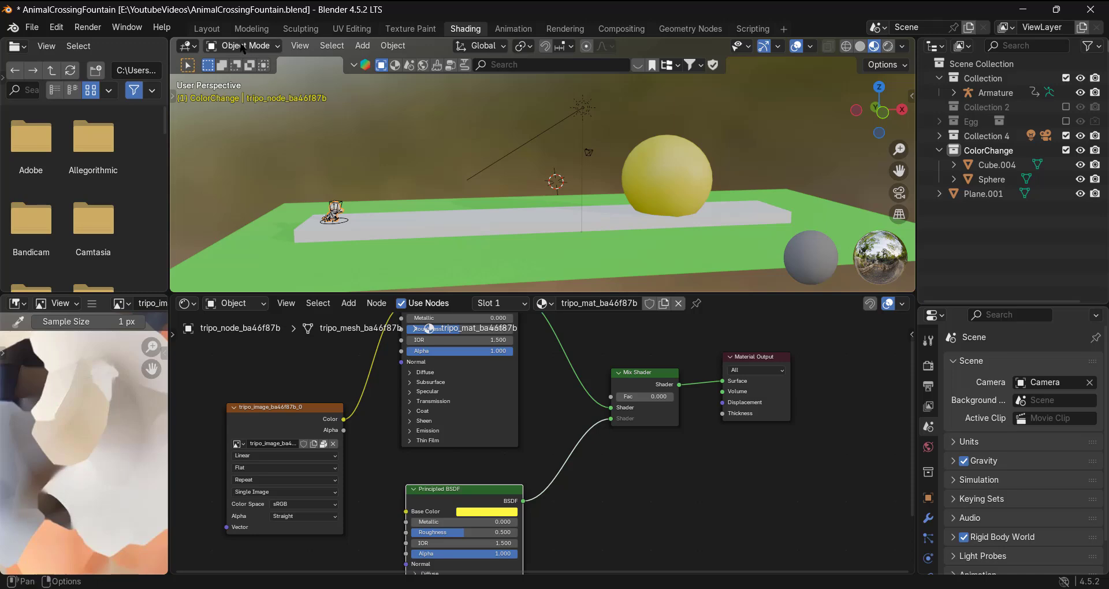
pyautogui.click(207, 29)
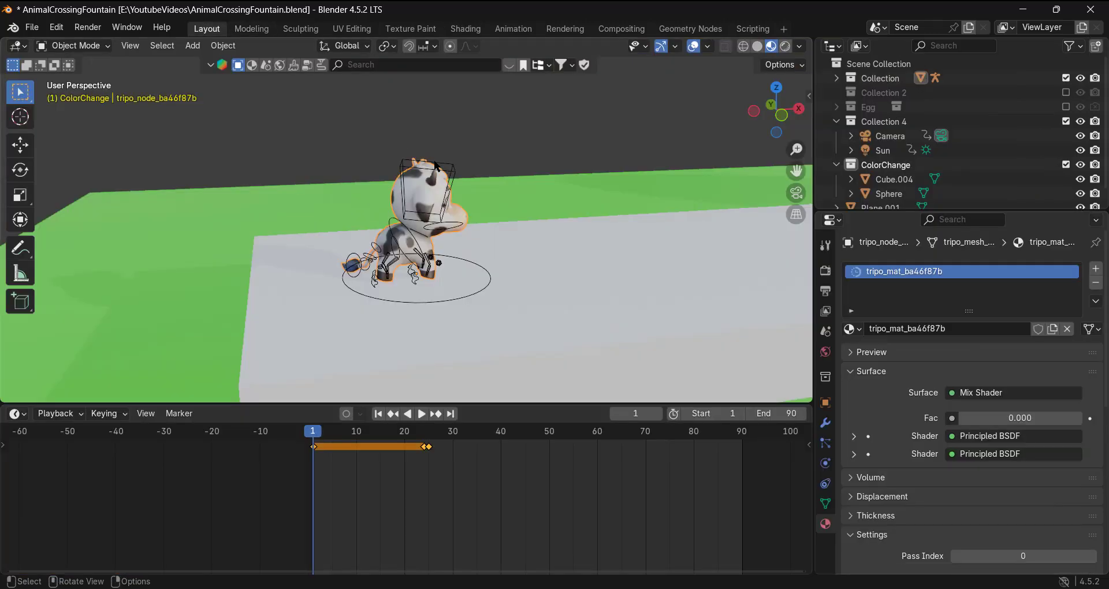
pyautogui.scroll(-4, 511, 264)
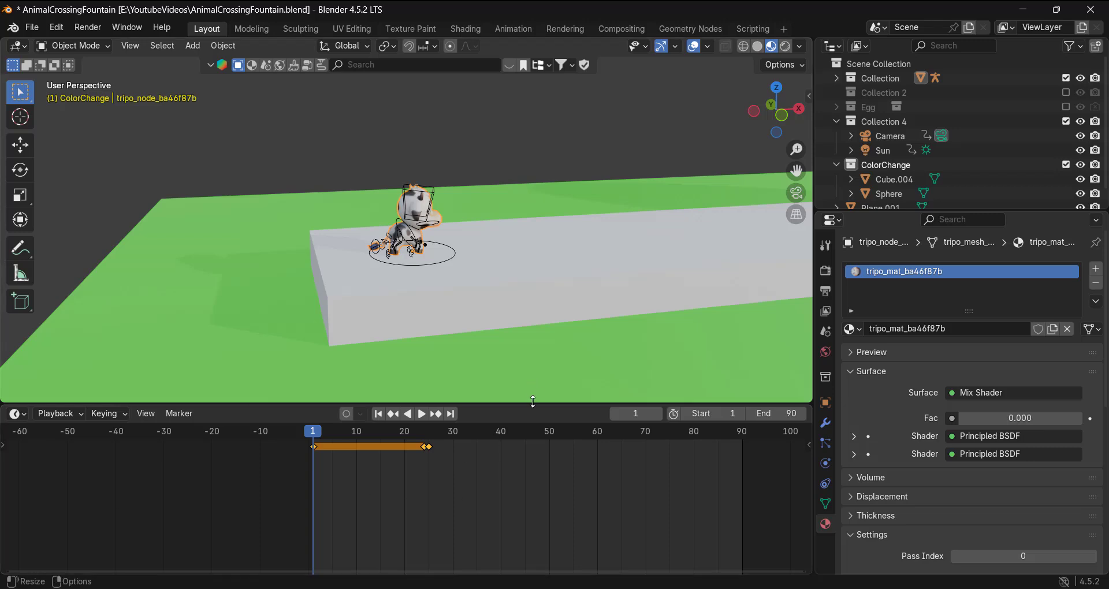
pyautogui.moveTo(536, 403); pyautogui.dragTo(541, 440)
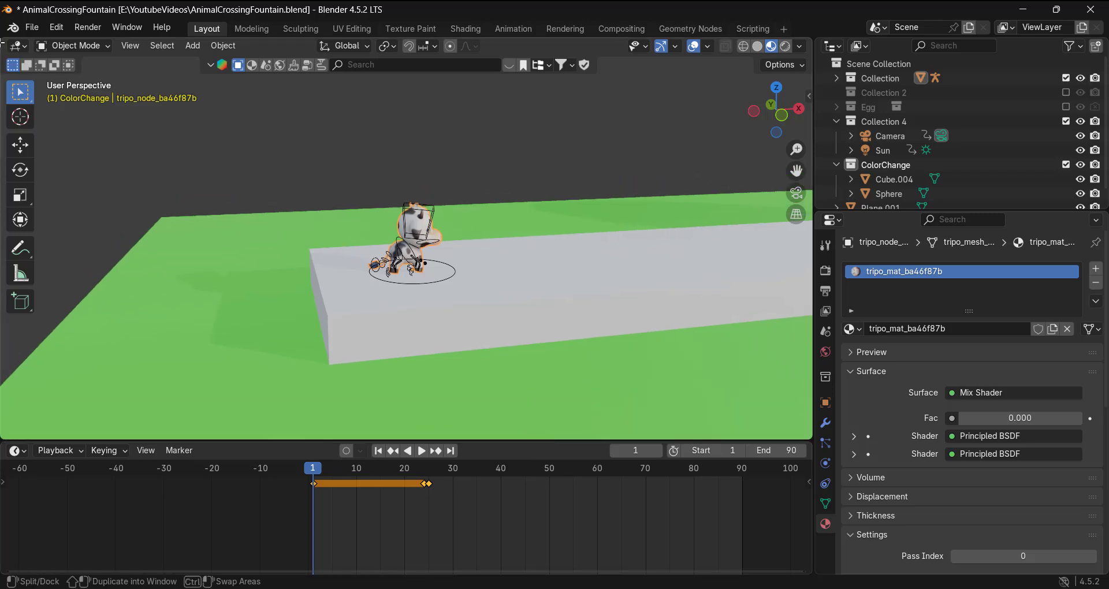
# - Split the 3D viewport vertically and turn the new area into a Shader Editor
pyautogui.moveTo(2, 37); pyautogui.dragTo(242, 75)
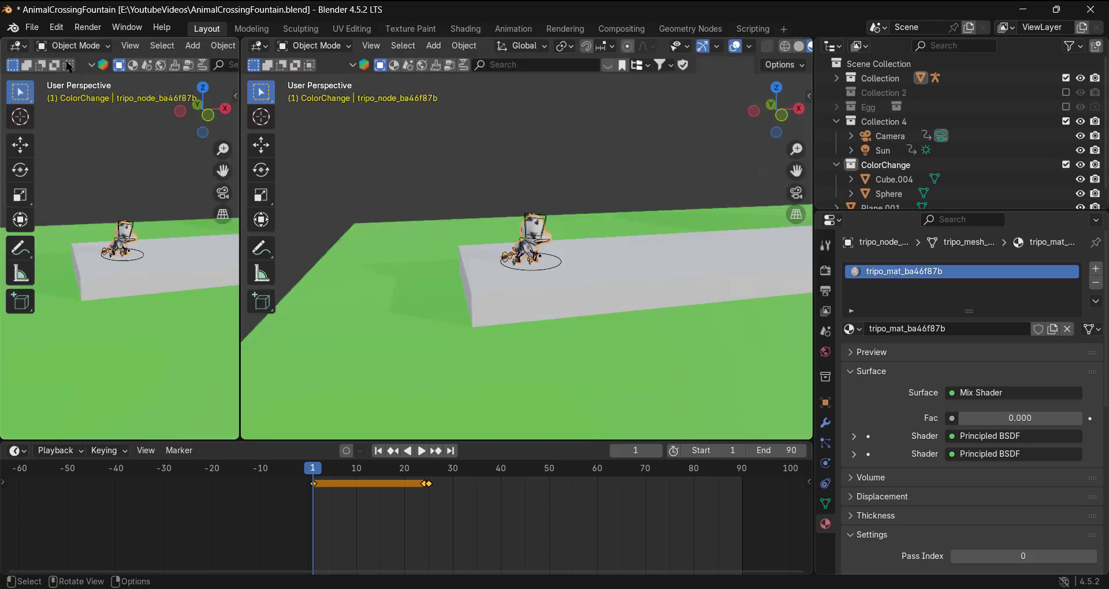
pyautogui.click(29, 46)
pyautogui.click(67, 168)
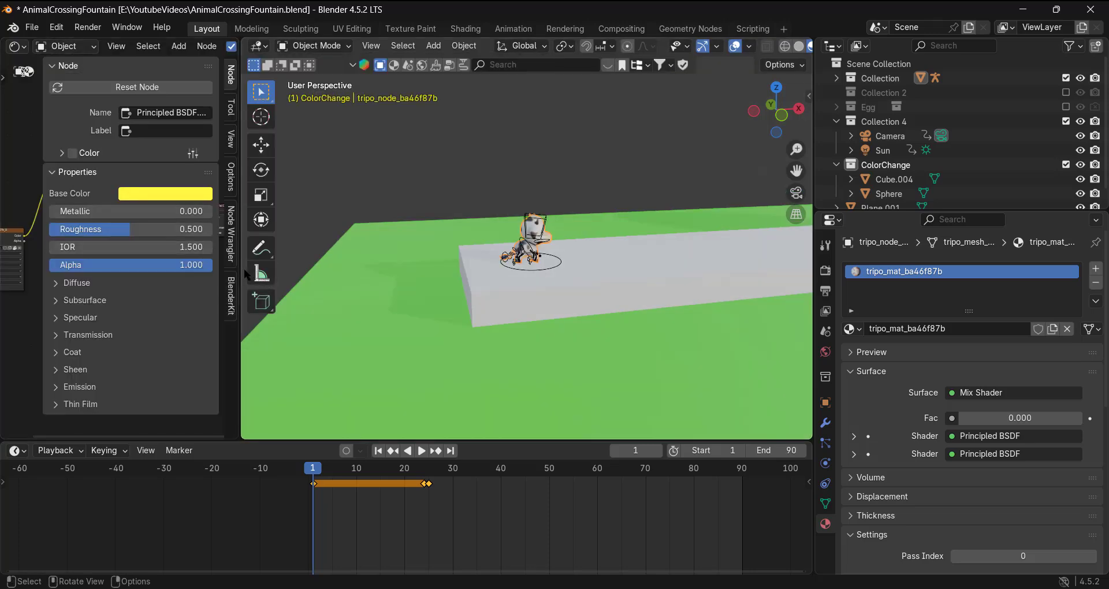
# - Hide the Shader Editor's sidebar and resize the area so the cow's material nodes fit beside the 3D viewport
pyautogui.moveTo(240, 271); pyautogui.dragTo(473, 276)
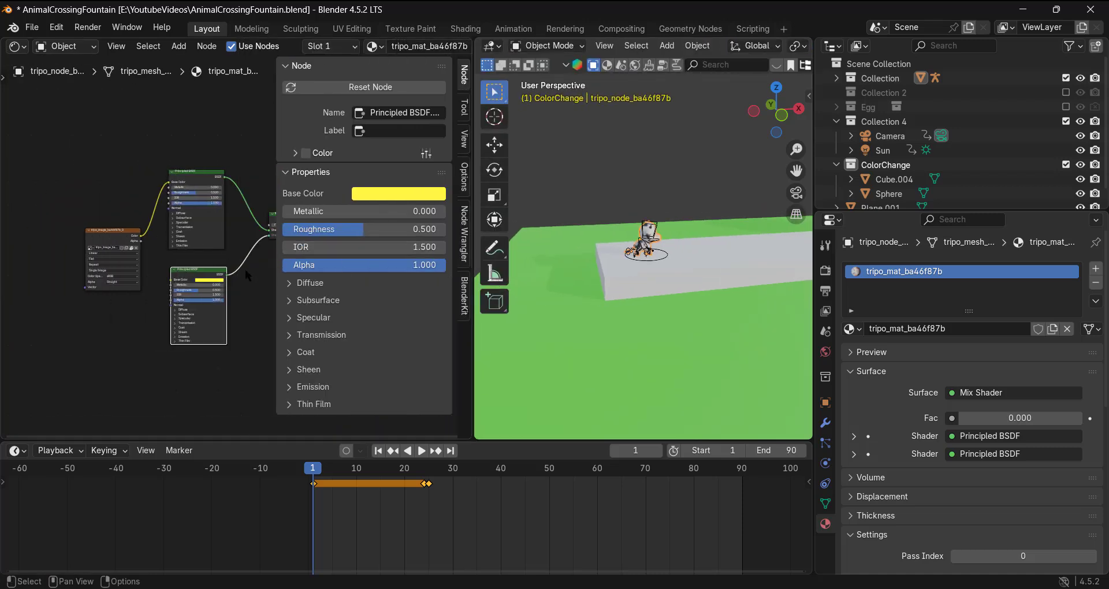
pyautogui.press('n')
pyautogui.scroll(-3, 272, 259)
pyautogui.keyDown('shift'); pyautogui.moveTo(283, 255); pyautogui.dragTo(205, 258, button='middle'); pyautogui.keyUp('shift')
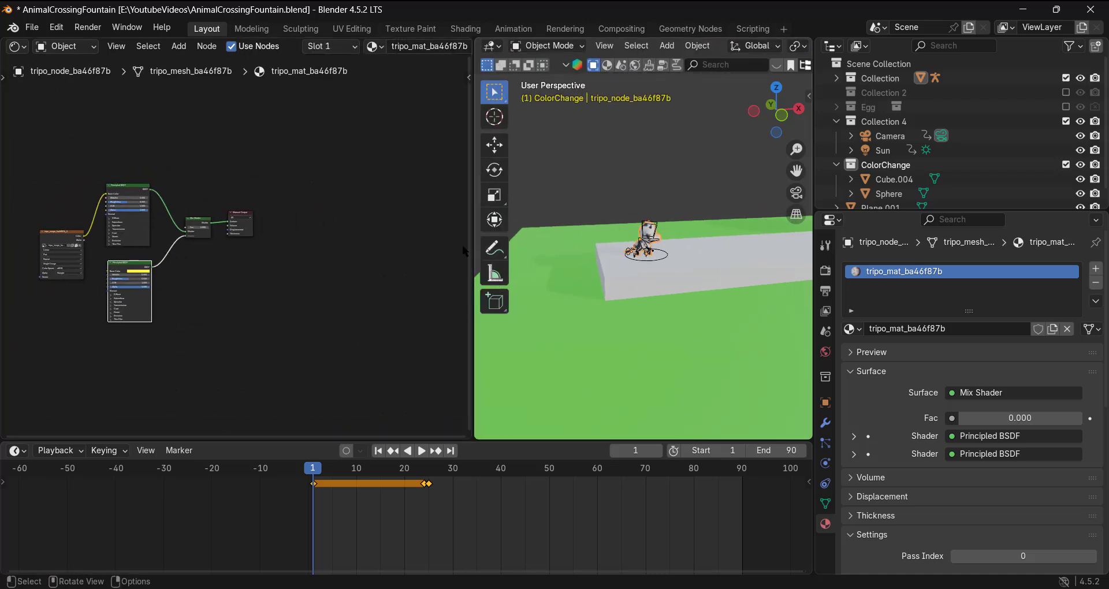
pyautogui.moveTo(473, 244); pyautogui.dragTo(364, 228)
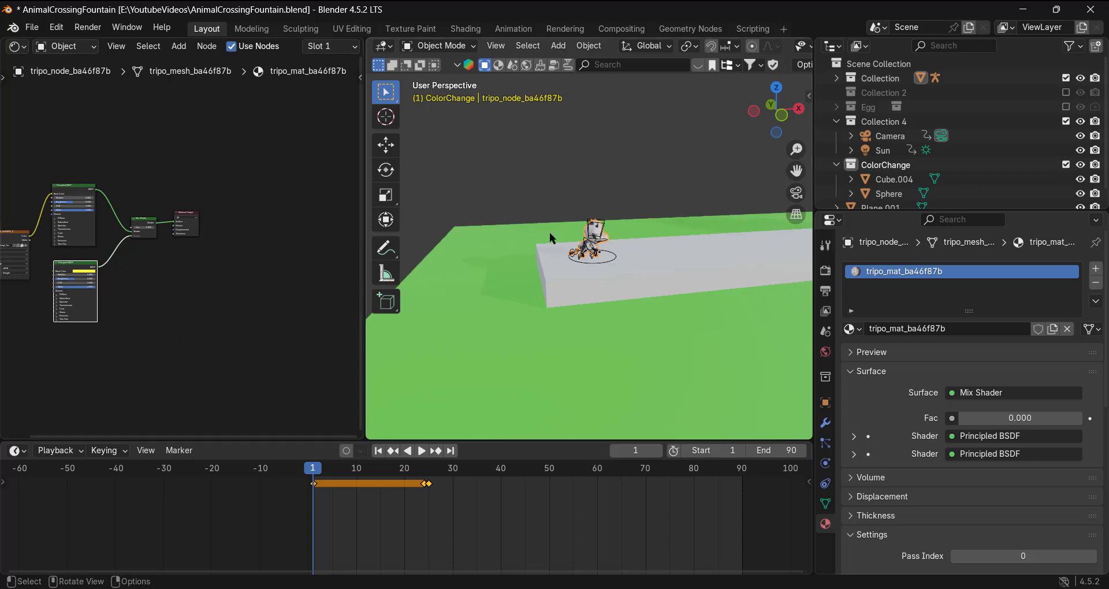
# - Delete all existing keyframes of the cow mesh from the timeline
pyautogui.keyDown('shift'); pyautogui.moveTo(621, 261); pyautogui.dragTo(549, 295, button='middle'); pyautogui.keyUp('shift')
pyautogui.keyDown('shift'); pyautogui.moveTo(670, 291); pyautogui.dragTo(605, 286, button='middle'); pyautogui.keyUp('shift')
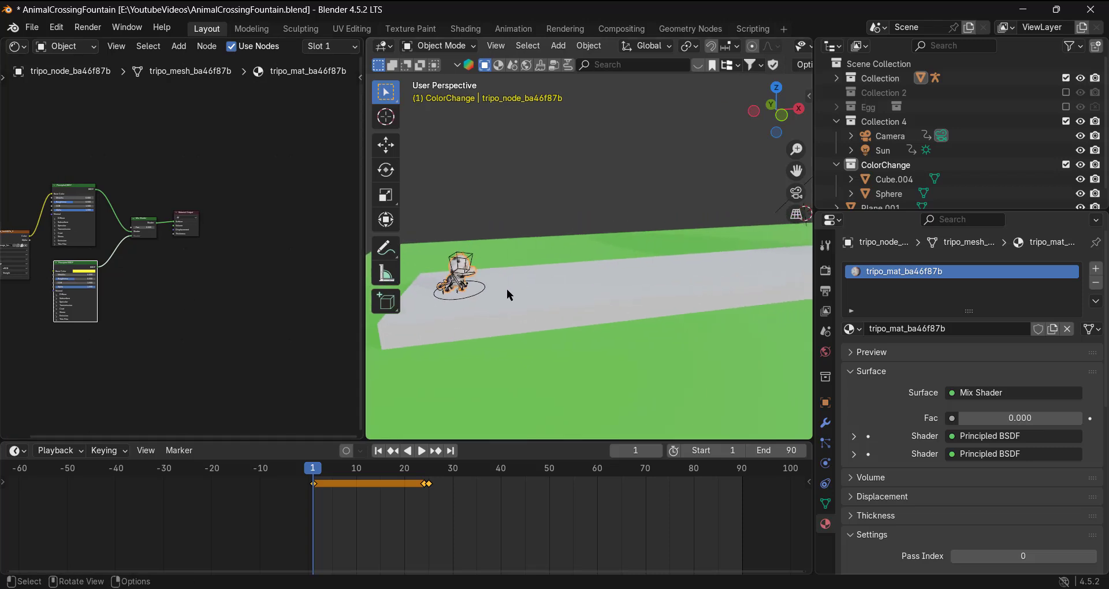
pyautogui.moveTo(549, 511); pyautogui.dragTo(270, 474)
pyautogui.press('Delete')
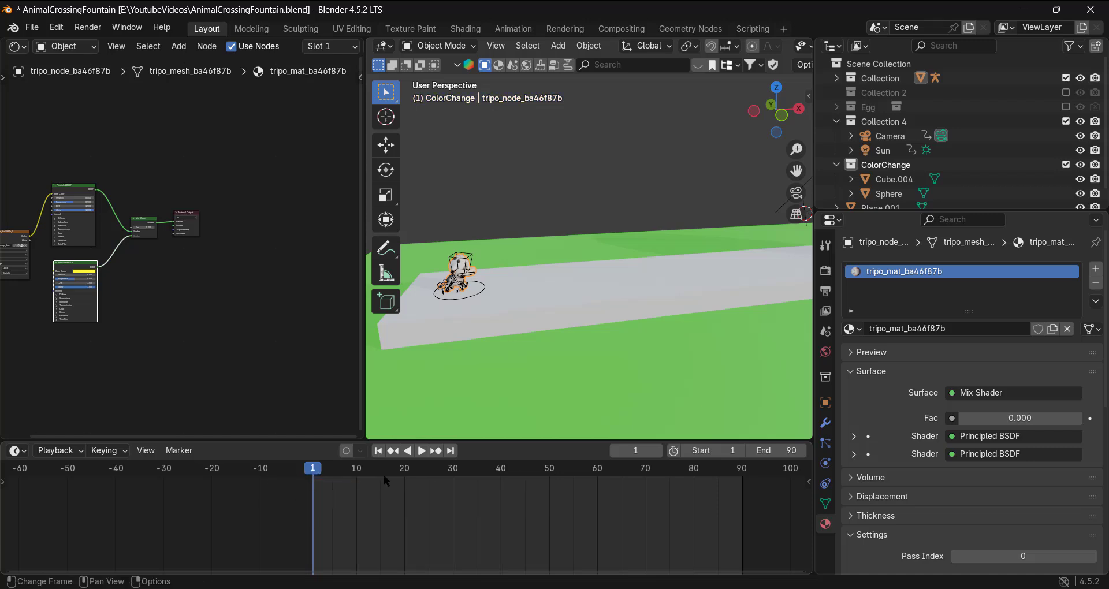
# - Select the cow's armature and enable Auto Keying for the animation
pyautogui.click(483, 288)
pyautogui.scroll(-4, 507, 277)
pyautogui.keyDown('shift'); pyautogui.moveTo(586, 266); pyautogui.dragTo(556, 284, button='middle'); pyautogui.keyUp('shift')
pyautogui.click(346, 451)
pyautogui.moveTo(498, 307); pyautogui.dragTo(476, 335, button='middle')
pyautogui.scroll(-2, 599, 297)
pyautogui.keyDown('shift'); pyautogui.moveTo(598, 296); pyautogui.dragTo(552, 293, button='middle'); pyautogui.keyUp('shift')
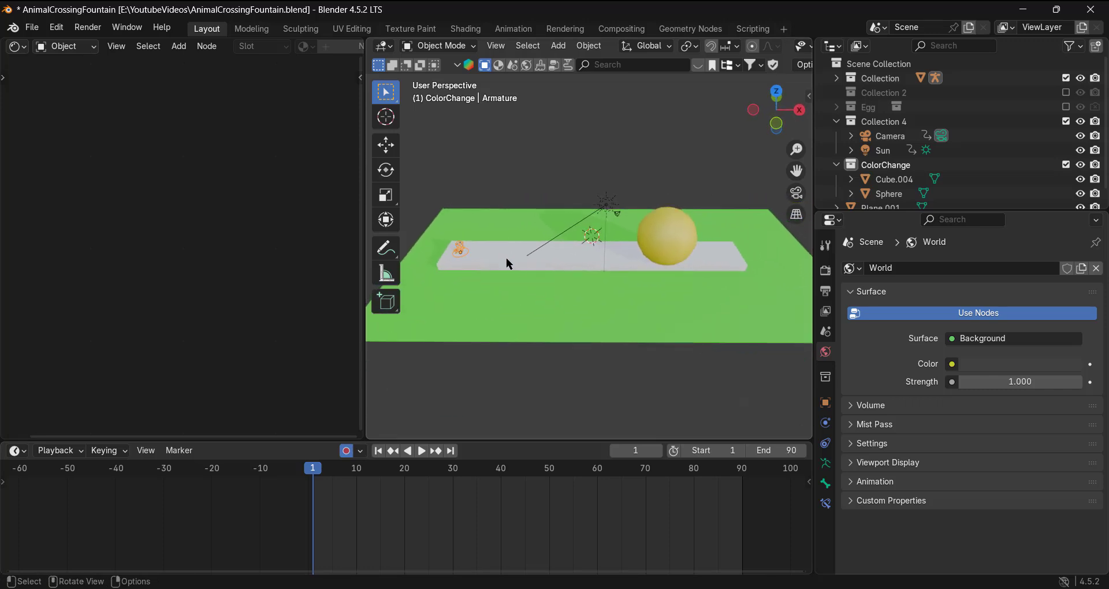
# - Put the cow's armature into Pose Mode
pyautogui.scroll(1, 434, 249)
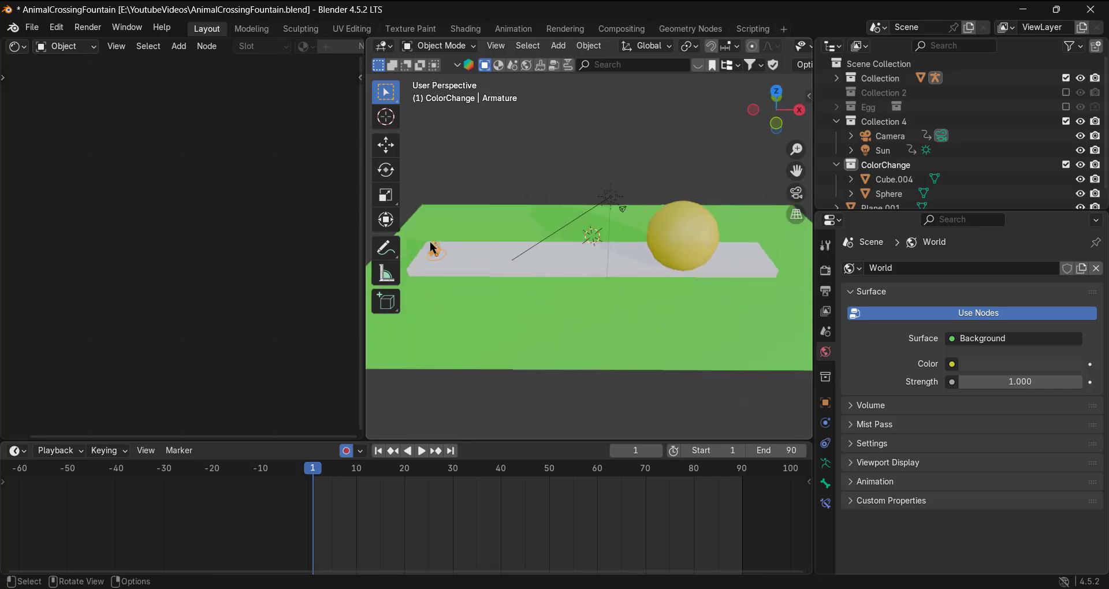
pyautogui.scroll(1, 432, 248)
pyautogui.keyDown('shift'); pyautogui.moveTo(585, 271); pyautogui.dragTo(780, 254, button='middle'); pyautogui.keyUp('shift')
pyautogui.scroll(6, 649, 245)
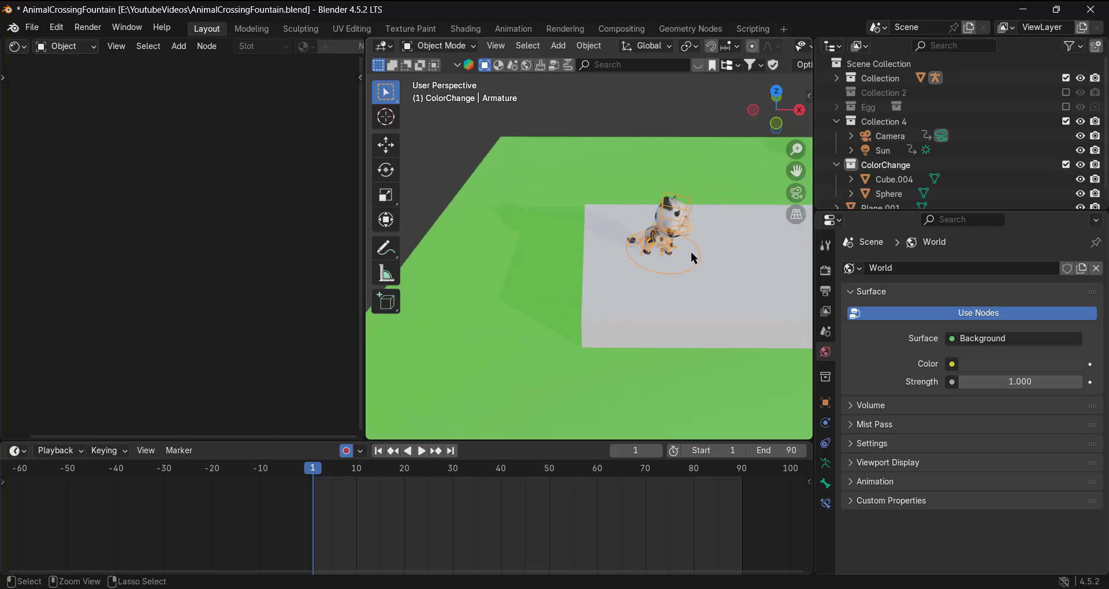
pyautogui.hotkey('ctrl', 'Tab')
pyautogui.scroll(-3, 691, 252)
pyautogui.keyDown('shift'); pyautogui.moveTo(690, 252); pyautogui.dragTo(622, 250, button='middle'); pyautogui.keyUp('shift')
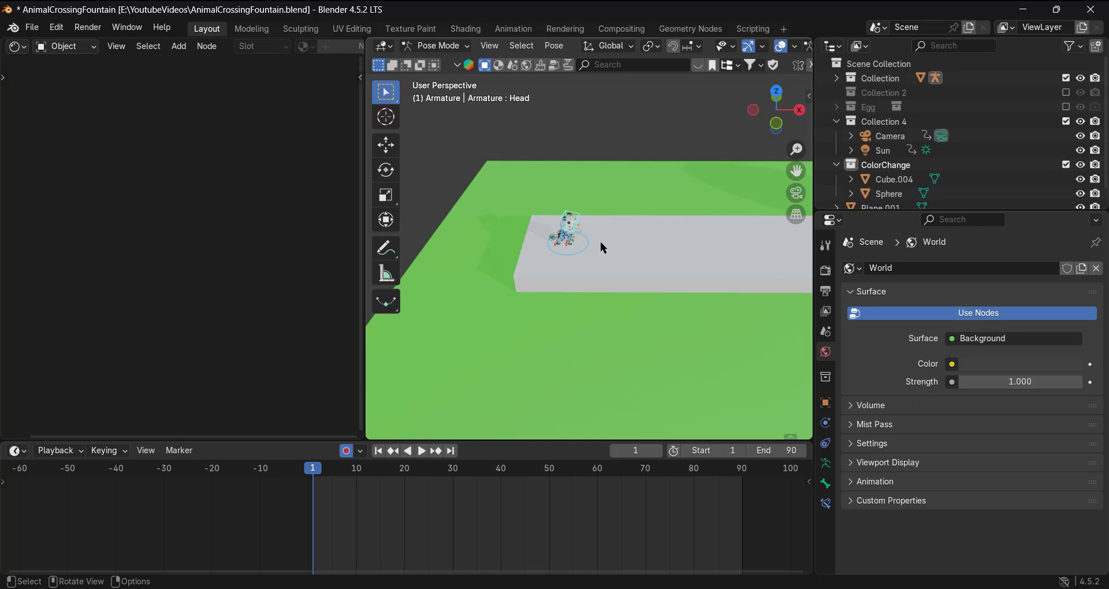
# - Insert a keyframe for the cow's starting pose at frame 1
pyautogui.press('i')
pyautogui.scroll(2, 333, 516)
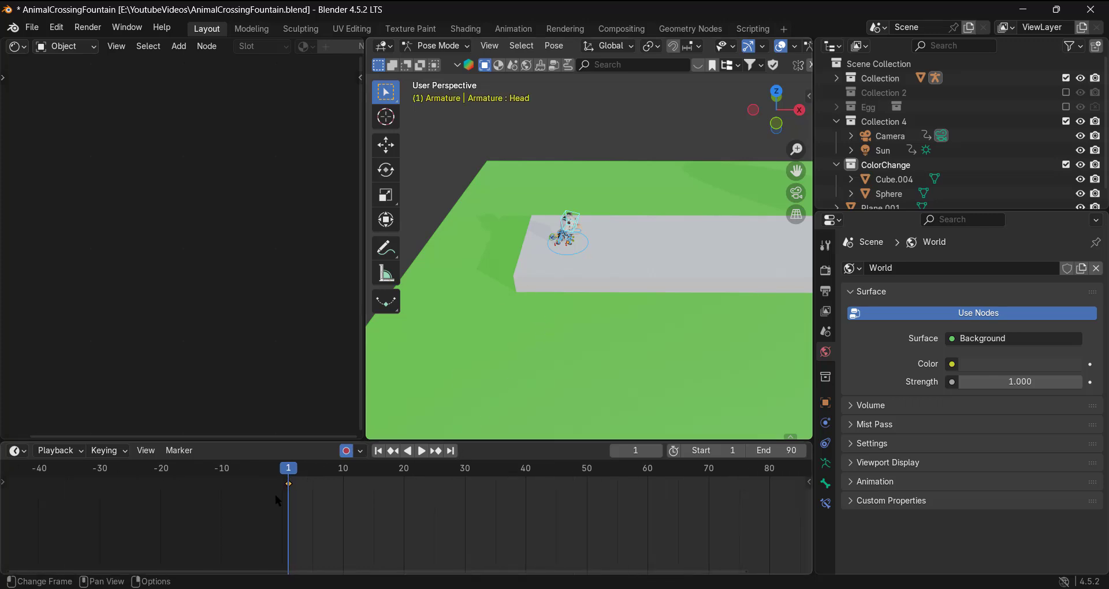
pyautogui.scroll(2, 546, 279)
pyautogui.keyDown('shift'); pyautogui.moveTo(553, 268); pyautogui.dragTo(484, 279, button='middle'); pyautogui.keyUp('shift')
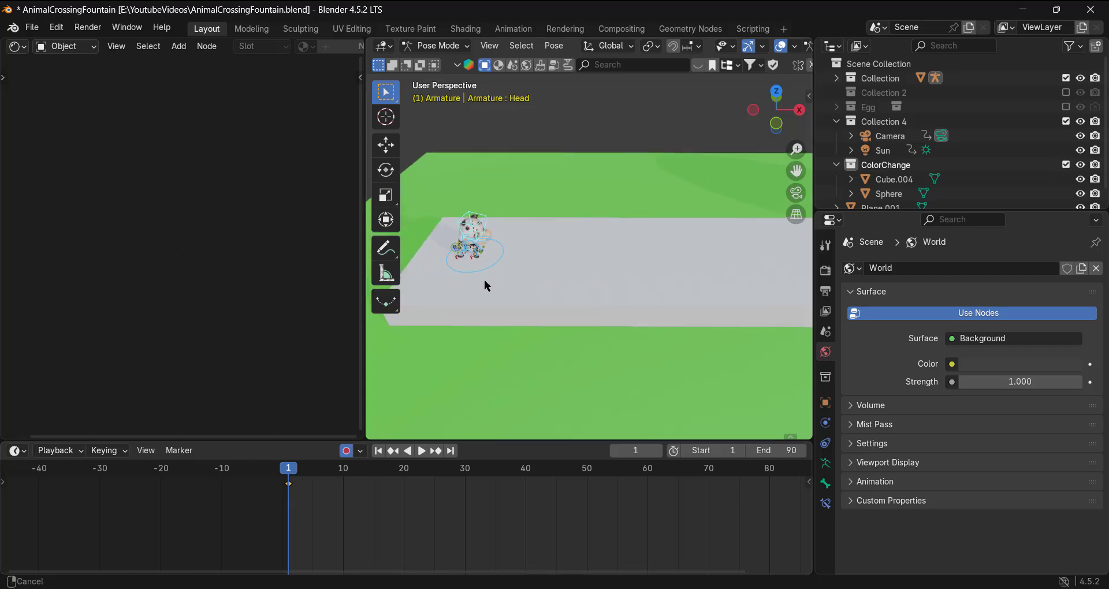
# - Go to frame 30 and select the root control bone of the cow's armature
pyautogui.scroll(-5, 657, 324)
pyautogui.keyDown('shift'); pyautogui.moveTo(657, 324); pyautogui.dragTo(572, 331, button='middle'); pyautogui.keyUp('shift')
pyautogui.scroll(-1, 469, 474)
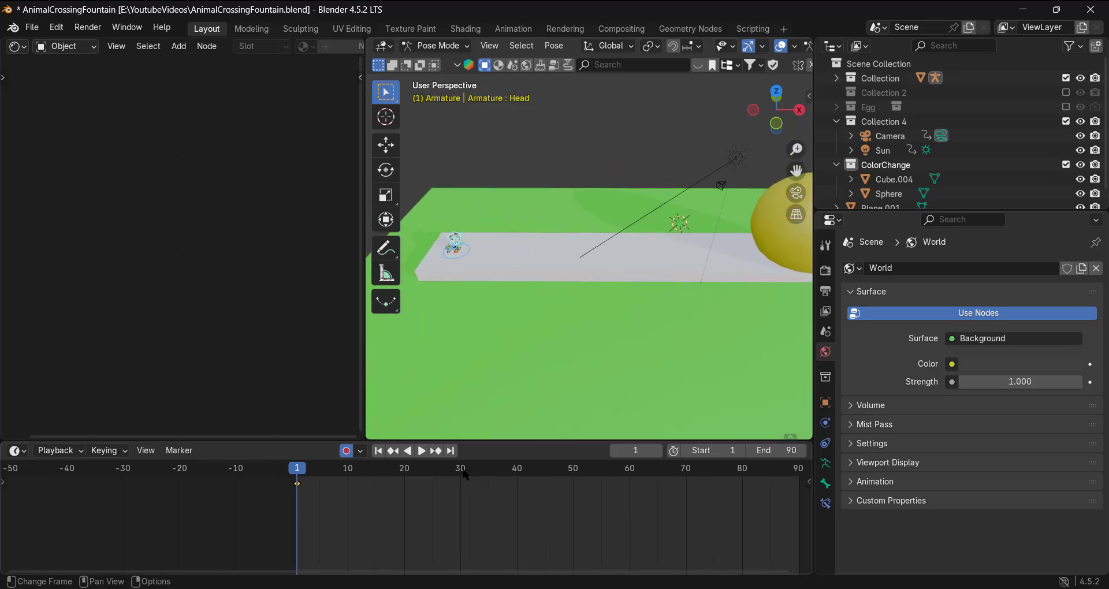
pyautogui.click(461, 469)
pyautogui.scroll(-2, 543, 300)
pyautogui.click(448, 259)
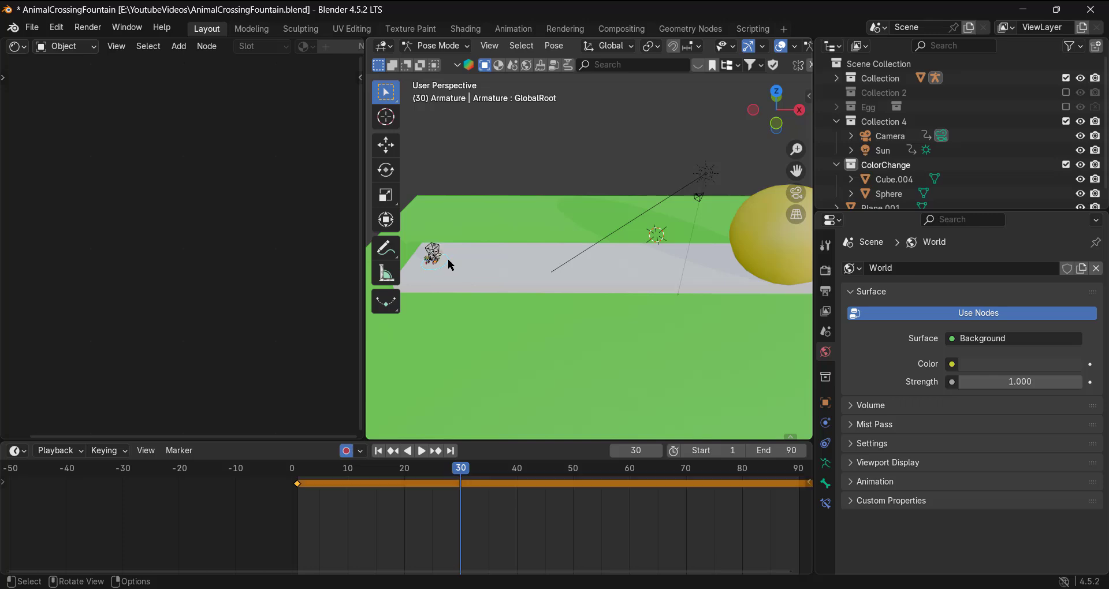
# - Delete the root bone's stray keyframe beyond the animation's end frame
pyautogui.scroll(-2, 568, 283)
pyautogui.keyDown('shift'); pyautogui.moveTo(569, 288); pyautogui.dragTo(500, 290, button='middle'); pyautogui.keyUp('shift')
pyautogui.scroll(-2, 500, 290)
pyautogui.scroll(-3, 739, 514)
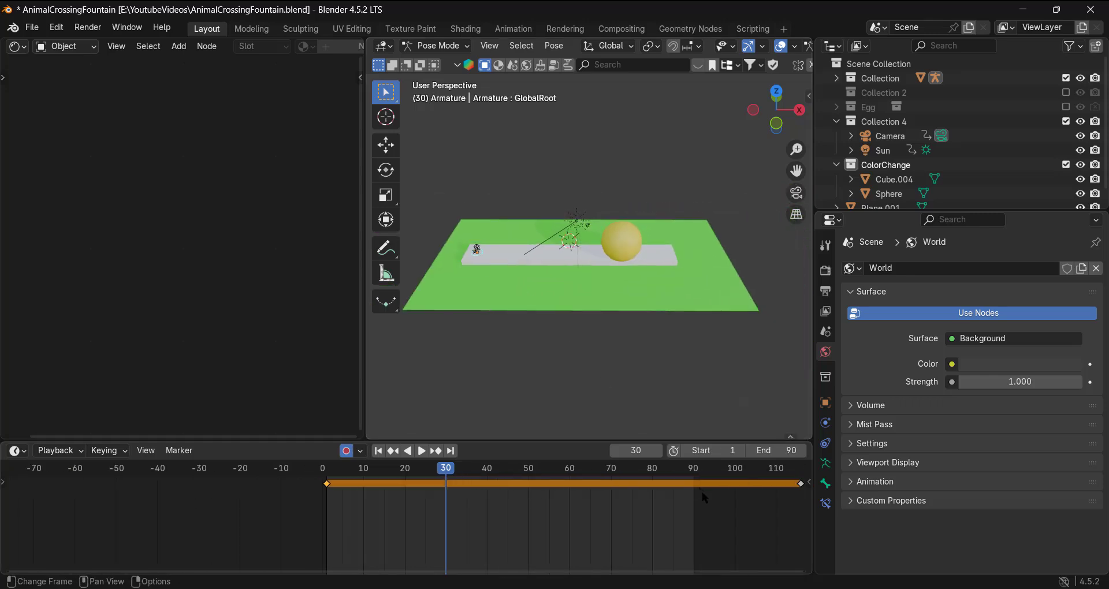
pyautogui.moveTo(744, 511); pyautogui.dragTo(605, 473)
pyautogui.press('Delete')
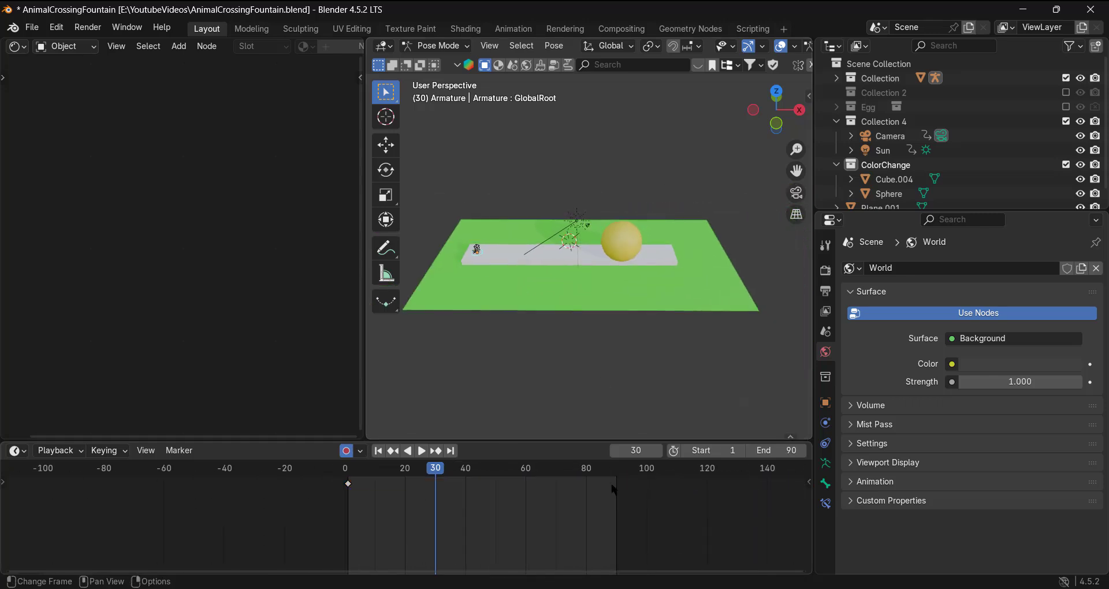
# - Move the root bone about 52.7 m along global X at frame 30 so the cow reaches the yellow sphere
pyautogui.press('g')
pyautogui.press('y')
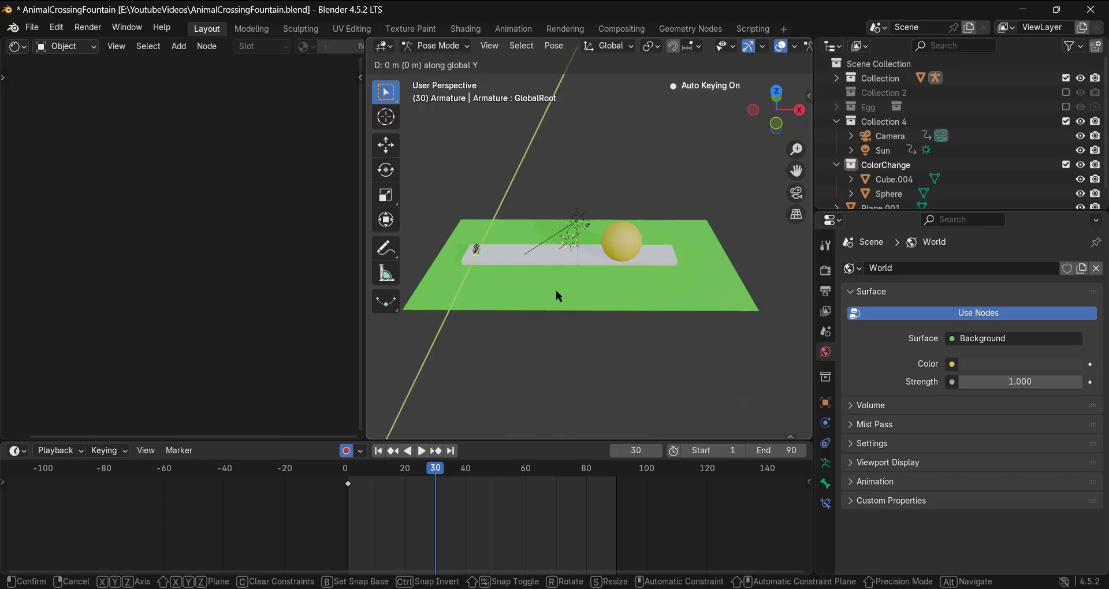
pyautogui.press('x')
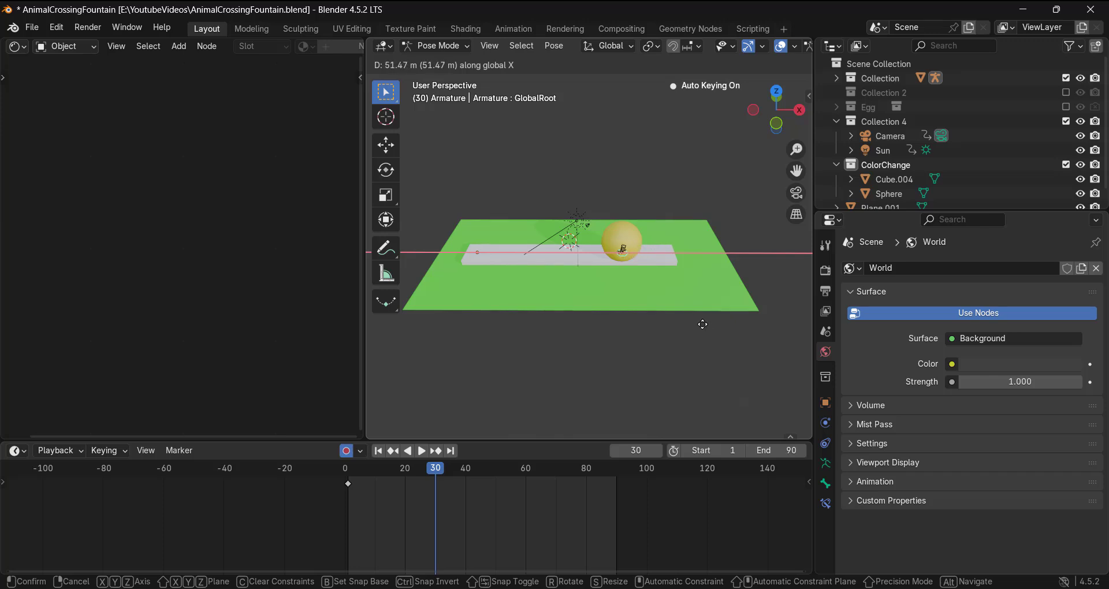
pyautogui.click(706, 325)
pyautogui.scroll(6, 686, 278)
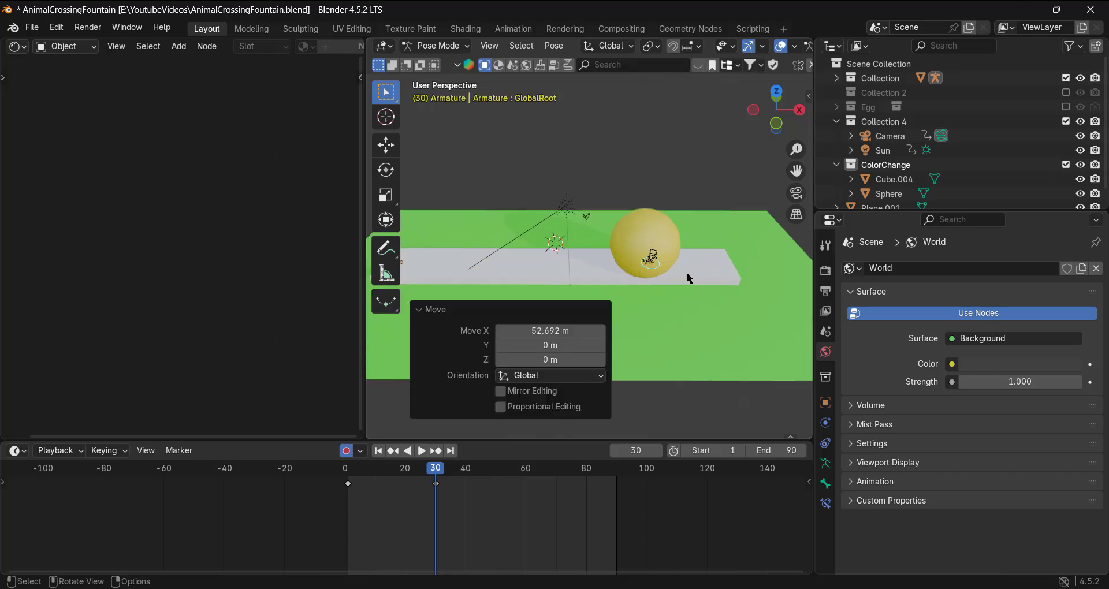
pyautogui.moveTo(688, 279); pyautogui.dragTo(572, 260, button='middle')
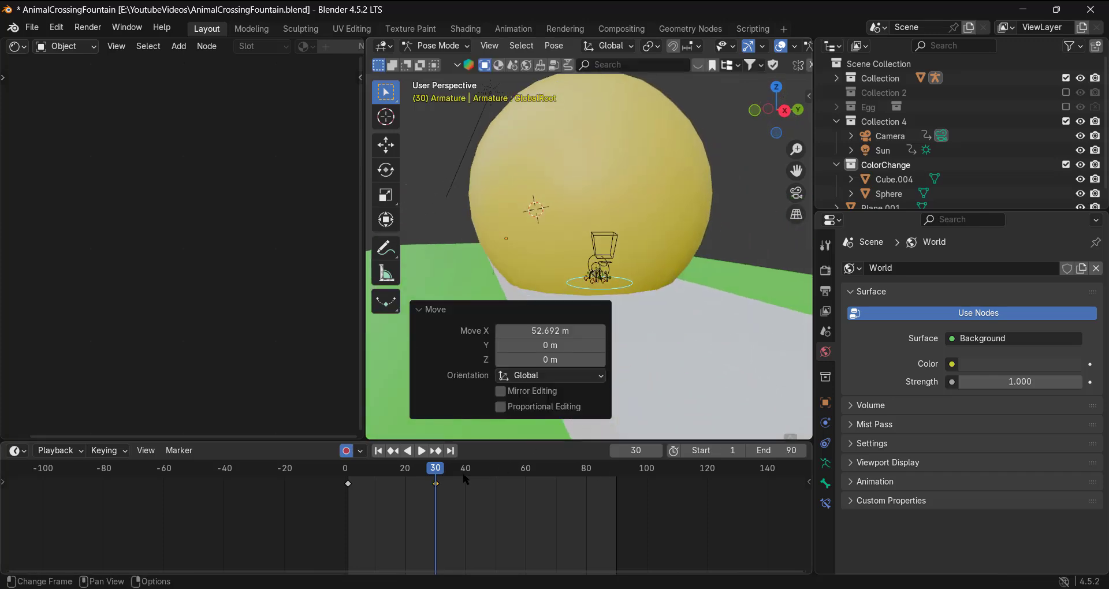
# - At frame 35, move the root bone about 9.3 m along global X so the cow passes the sphere
pyautogui.scroll(6, 446, 484)
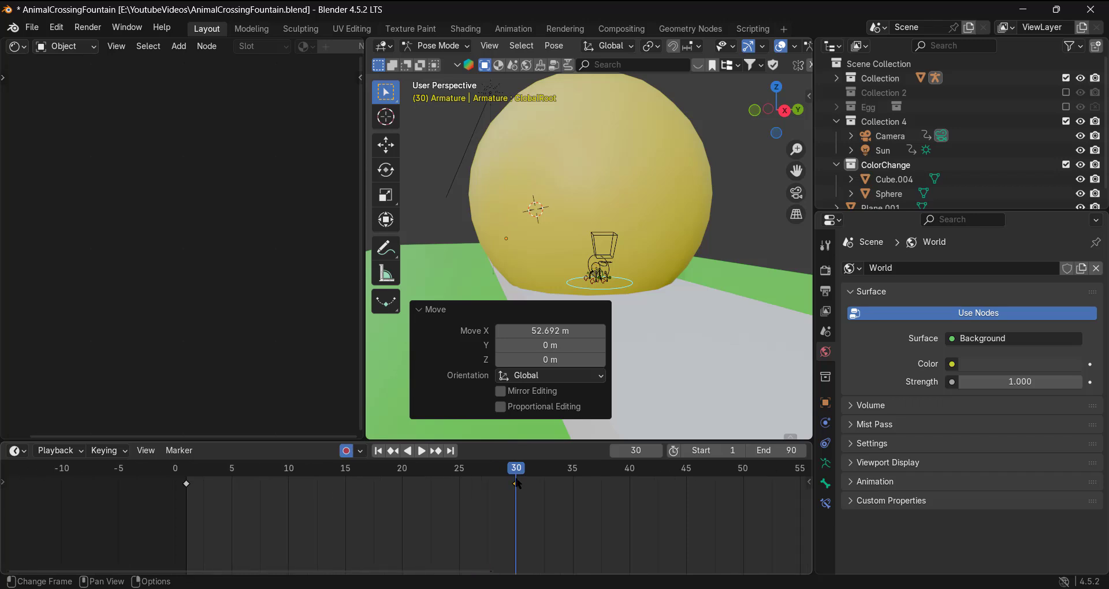
pyautogui.moveTo(583, 488); pyautogui.dragTo(585, 490)
pyautogui.scroll(-6, 604, 328)
pyautogui.moveTo(604, 328); pyautogui.dragTo(657, 306, button='middle')
pyautogui.keyDown('shift'); pyautogui.moveTo(649, 283); pyautogui.dragTo(585, 304, button='middle'); pyautogui.keyUp('shift')
pyautogui.scroll(1, 584, 304)
pyautogui.press('g')
pyautogui.press('x')
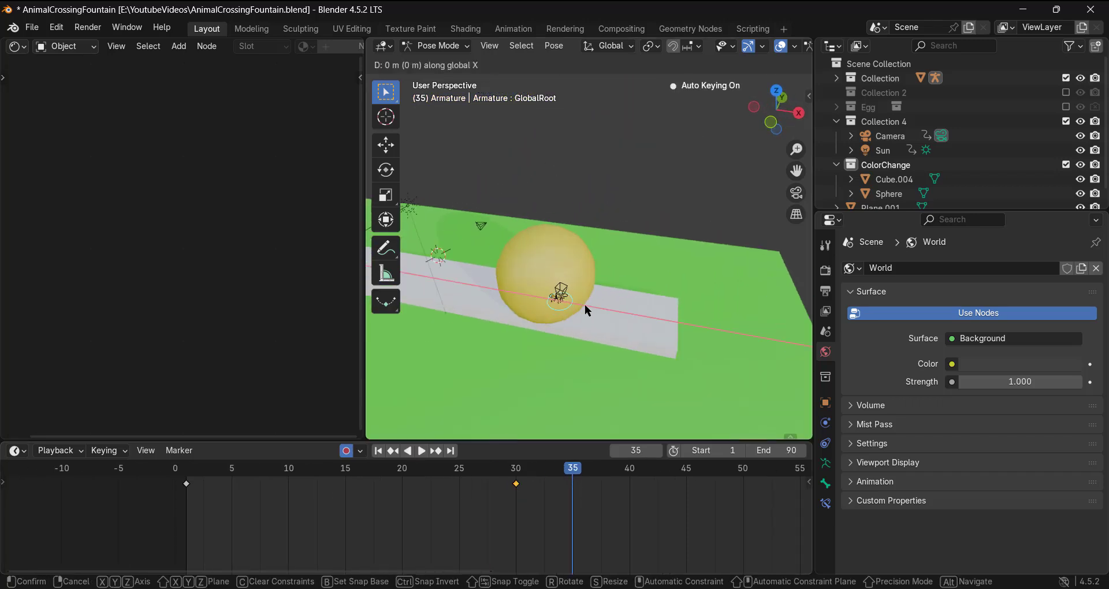
pyautogui.click(641, 330)
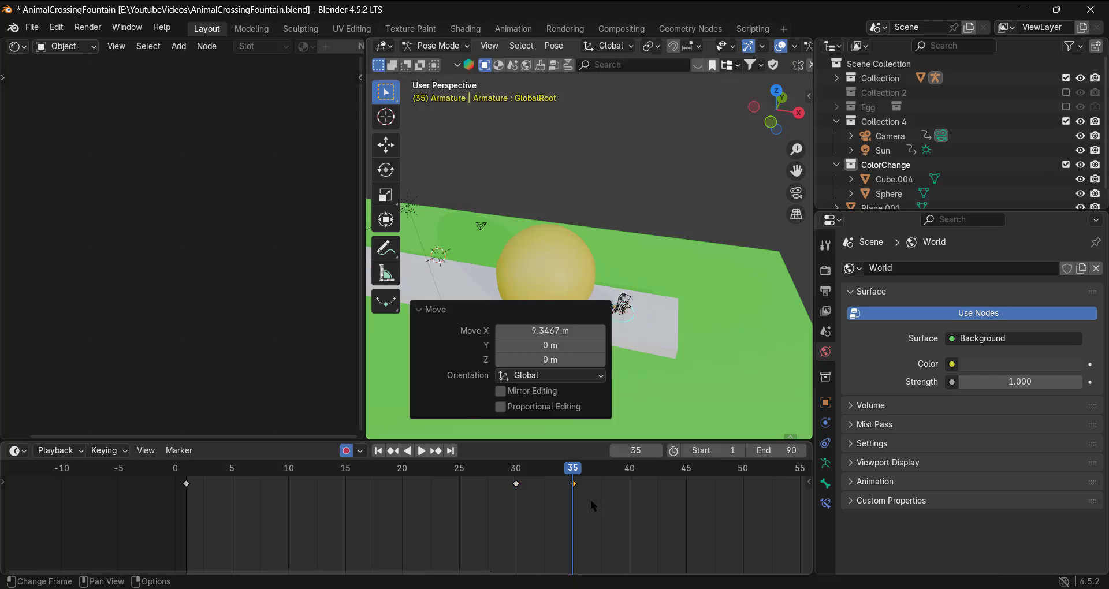
# - Return to frame 1 and set the animation's end frame to 35
pyautogui.moveTo(575, 488); pyautogui.dragTo(186, 483)
pyautogui.click(777, 458)
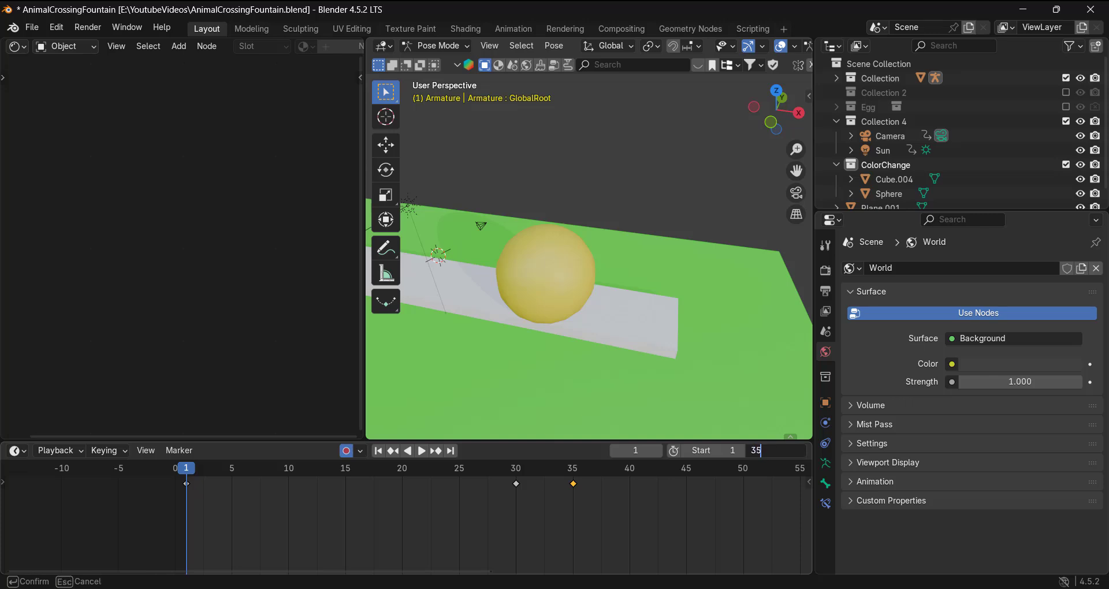
pyautogui.write('35')
pyautogui.press('Return')
# - Widen the 3D viewport by narrowing the empty node editor beside it
pyautogui.scroll(-3, 571, 315)
pyautogui.moveTo(570, 315); pyautogui.dragTo(612, 309, button='middle')
pyautogui.moveTo(366, 315); pyautogui.dragTo(241, 303)
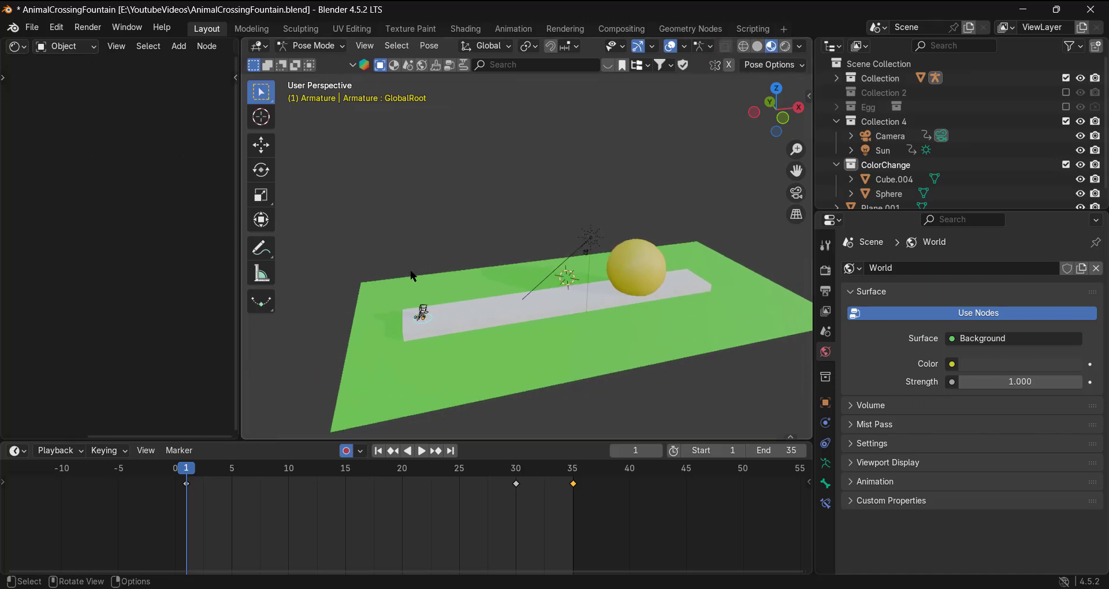
# - Play and scrub through the animation to review the cow's movement along the path and through the sphere
pyautogui.scroll(7, 580, 282)
pyautogui.scroll(-5, 582, 282)
pyautogui.moveTo(583, 283); pyautogui.dragTo(553, 271, button='middle')
pyautogui.scroll(2, 554, 276)
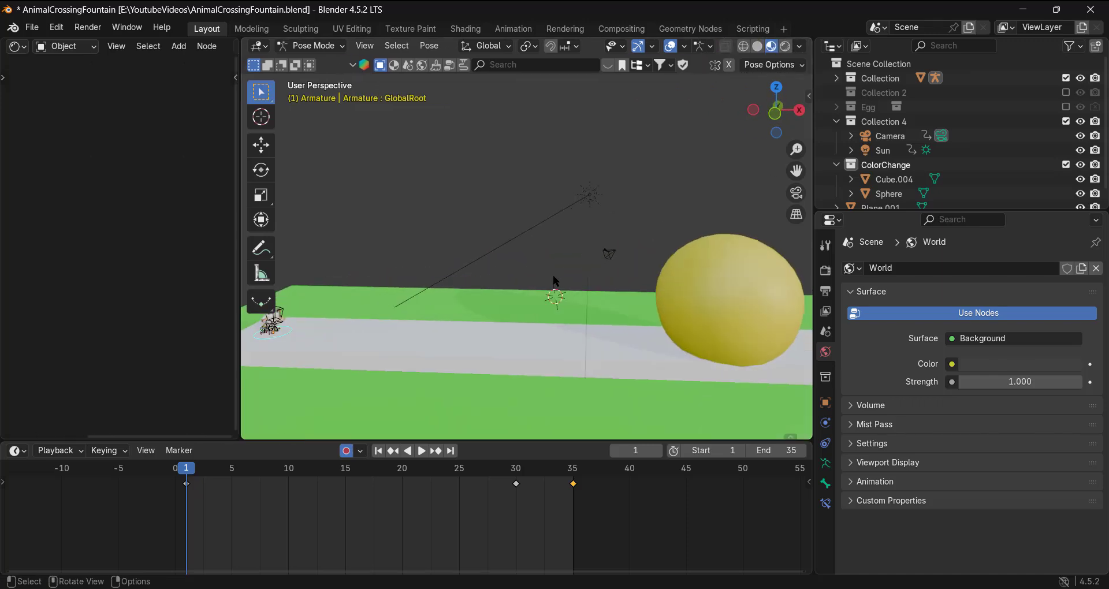
pyautogui.scroll(-2, 537, 290)
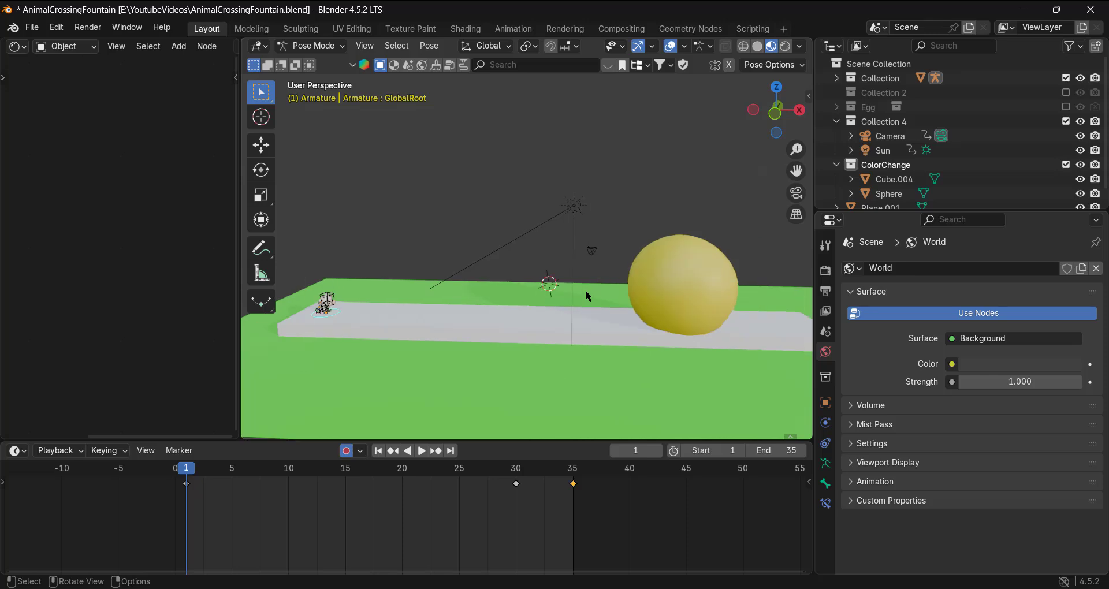
pyautogui.scroll(-3, 592, 289)
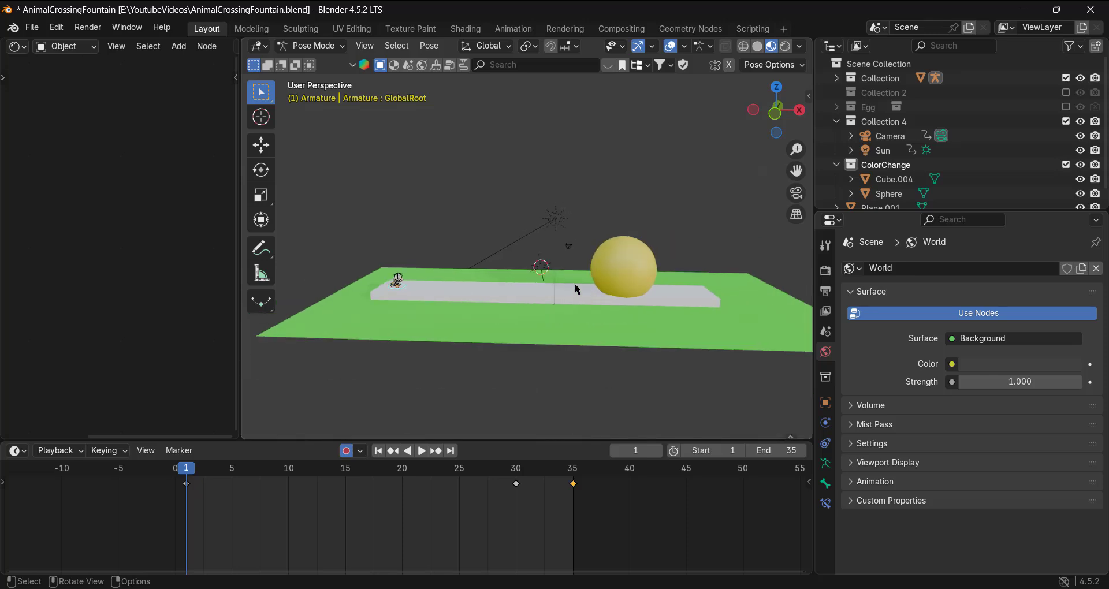
pyautogui.scroll(3, 574, 283)
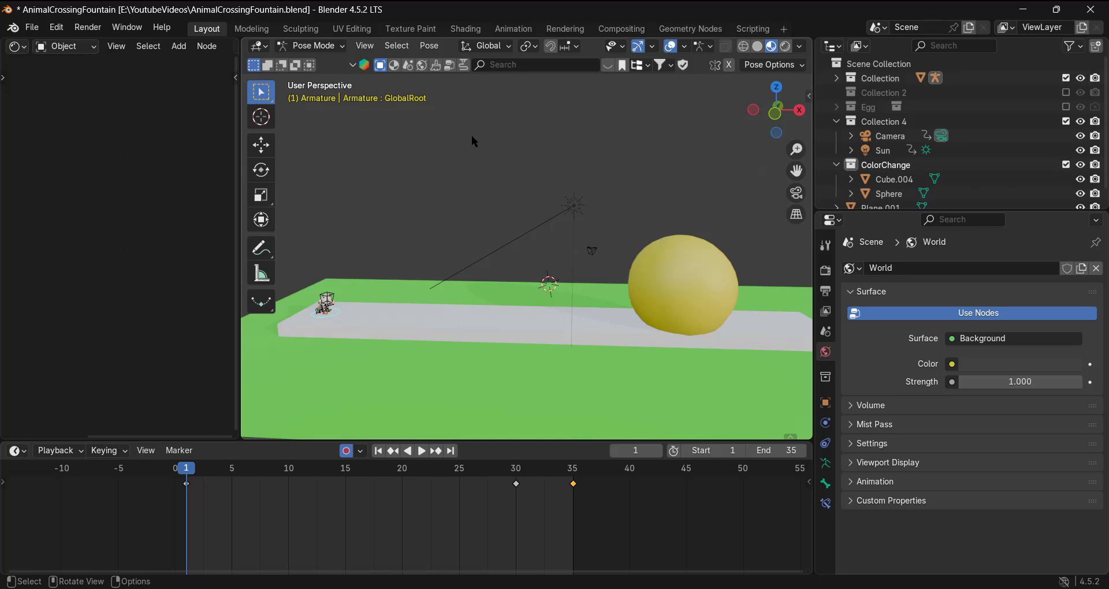
pyautogui.press('space')
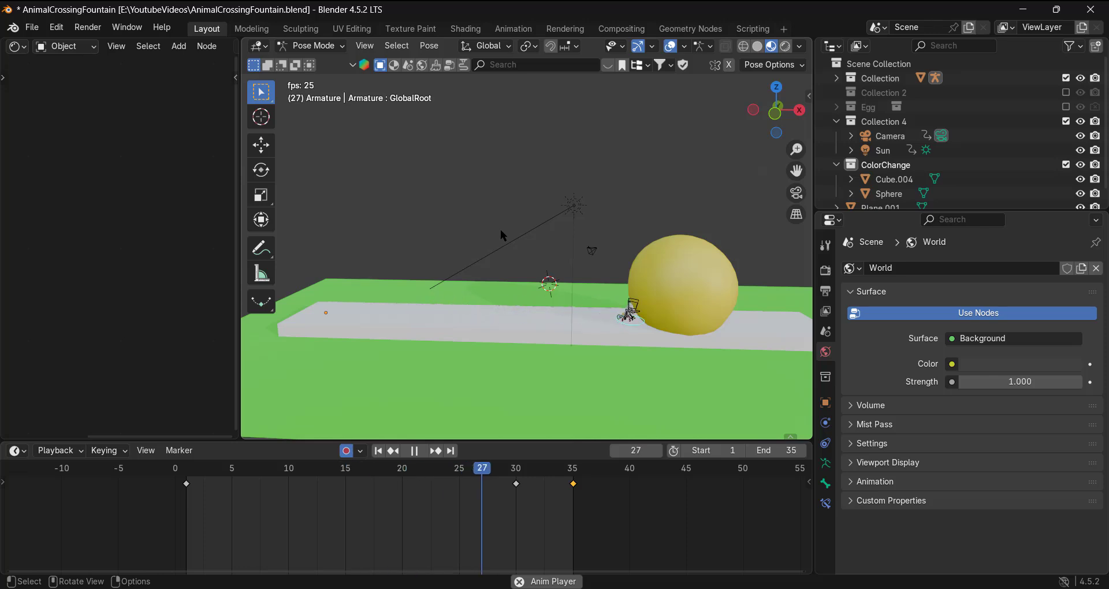
pyautogui.press('space')
pyautogui.moveTo(194, 478); pyautogui.dragTo(600, 505)
pyautogui.press('space')
pyautogui.press('space')
# - Move the cow's last keyframe to frame 60 and set the animation's end frame to 60
pyautogui.scroll(-2, 592, 496)
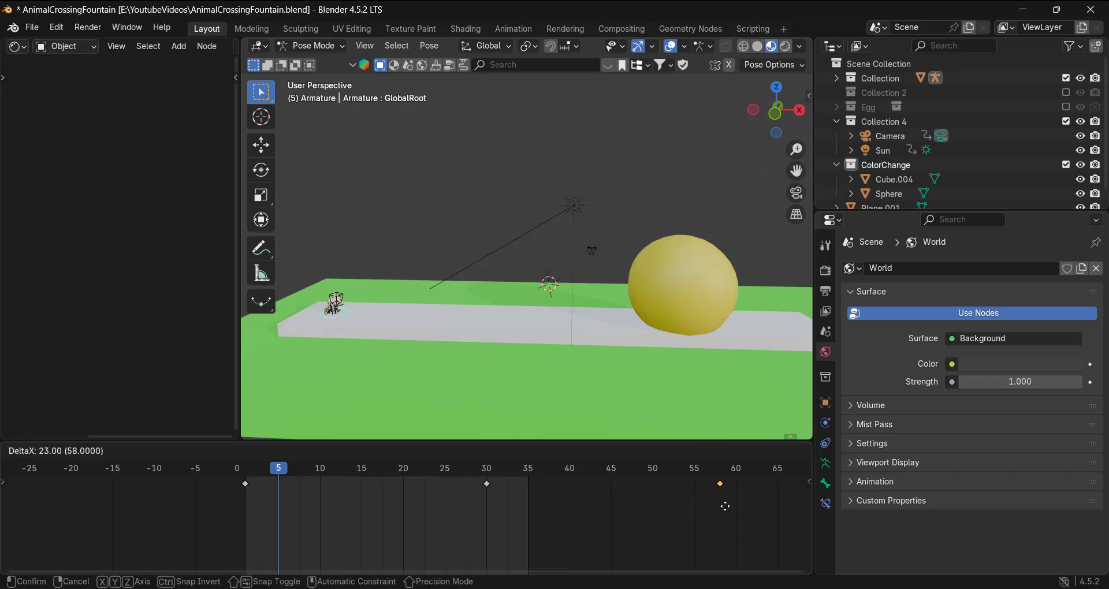
pyautogui.moveTo(733, 506); pyautogui.dragTo(734, 506)
pyautogui.click(788, 454)
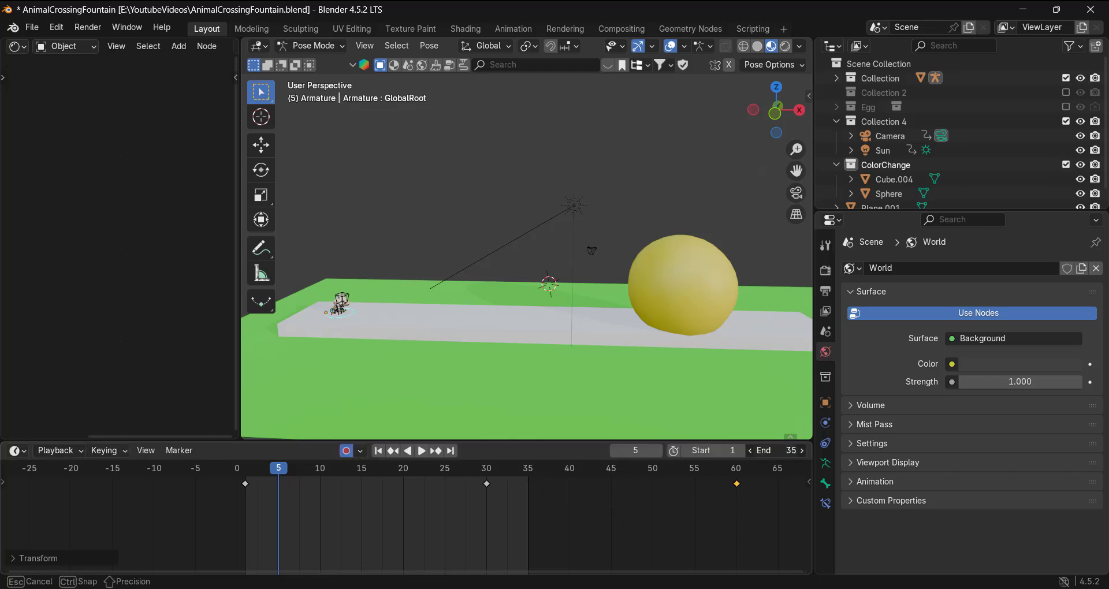
pyautogui.write('60')
pyautogui.press('Return')
# - Play the animation from the start to check the cow's pace as it leaves the sphere
pyautogui.hotkey('shift', 'Left')
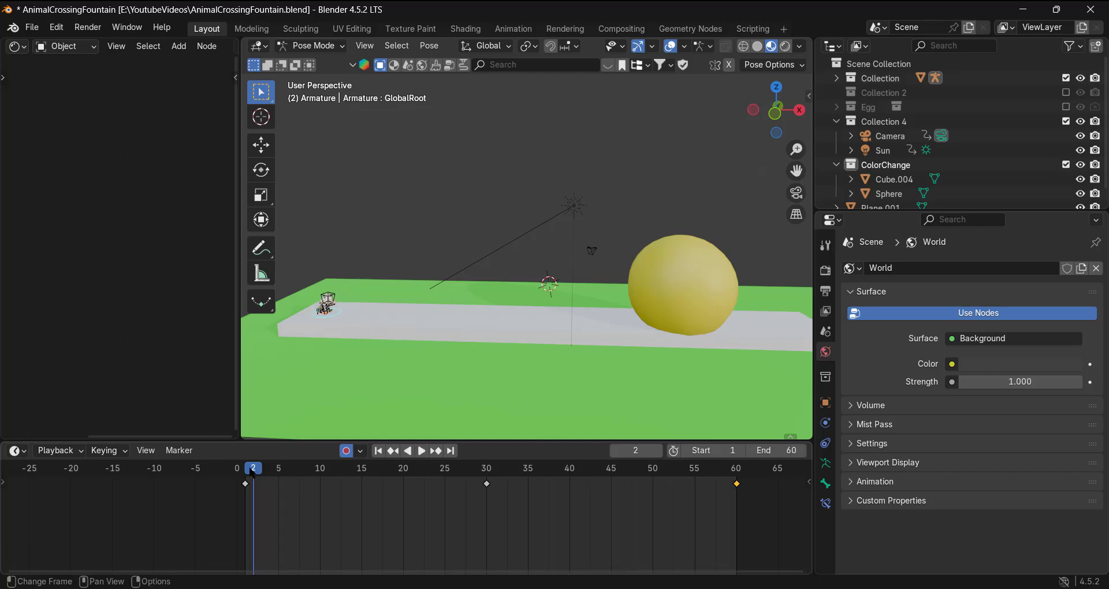
pyautogui.press('space')
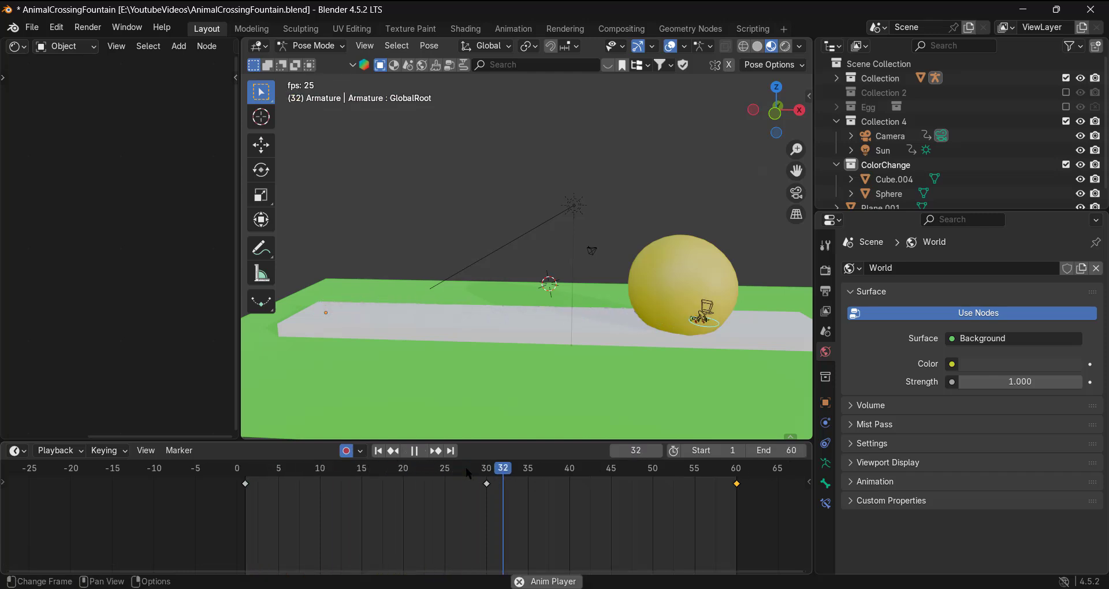
pyautogui.press('space')
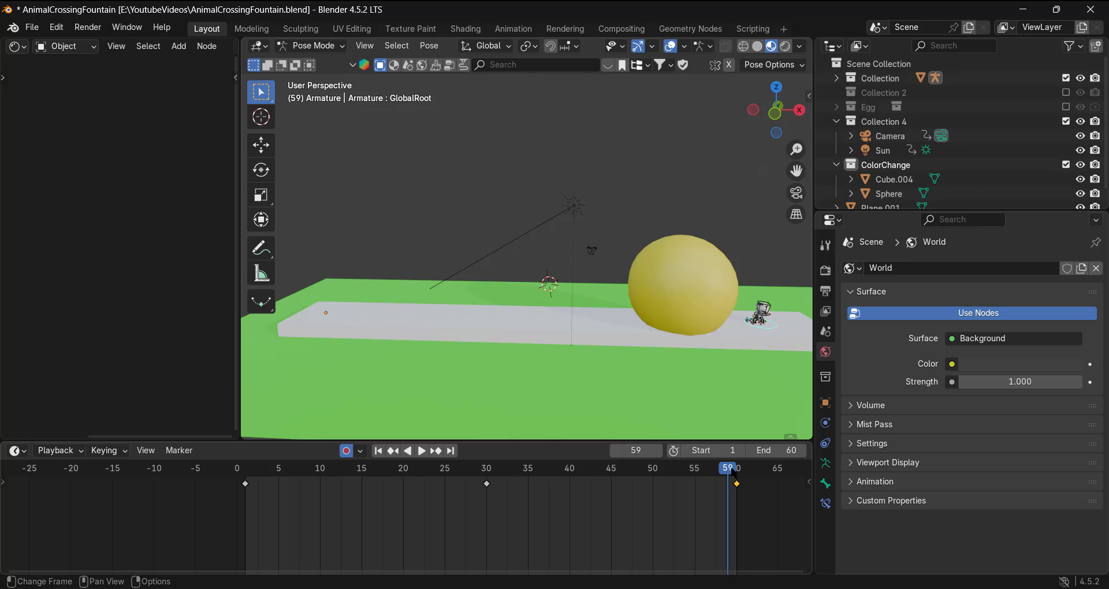
# - Move the cow's last keyframe to frame 40 and set the animation's end frame to 40
pyautogui.moveTo(732, 468); pyautogui.dragTo(486, 470)
pyautogui.moveTo(765, 513); pyautogui.dragTo(577, 487)
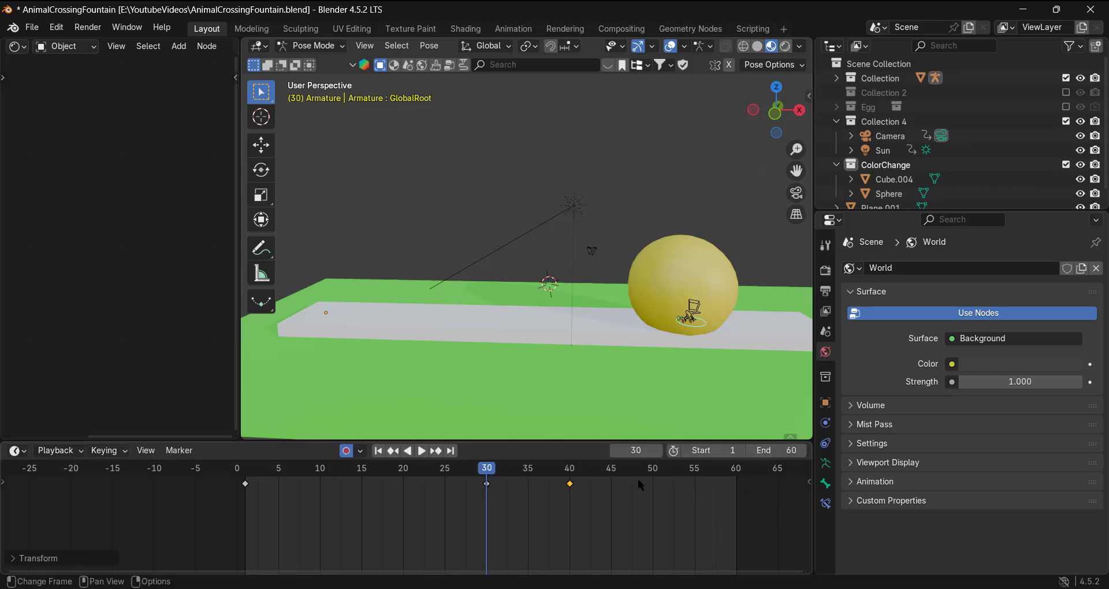
pyautogui.click(777, 451)
pyautogui.write('40')
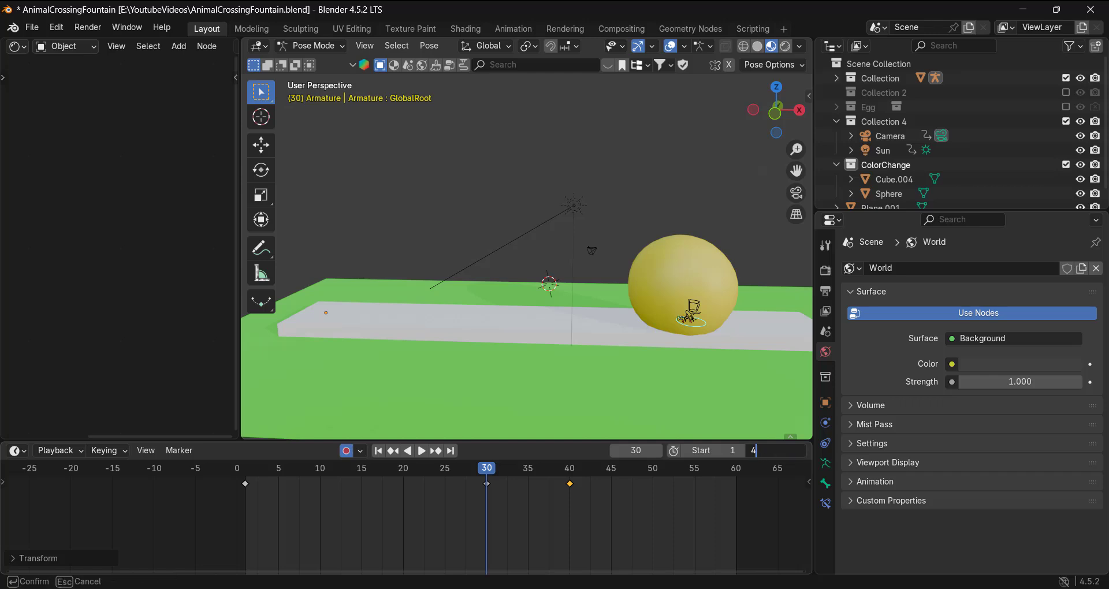
pyautogui.press('Return')
pyautogui.press('Home')
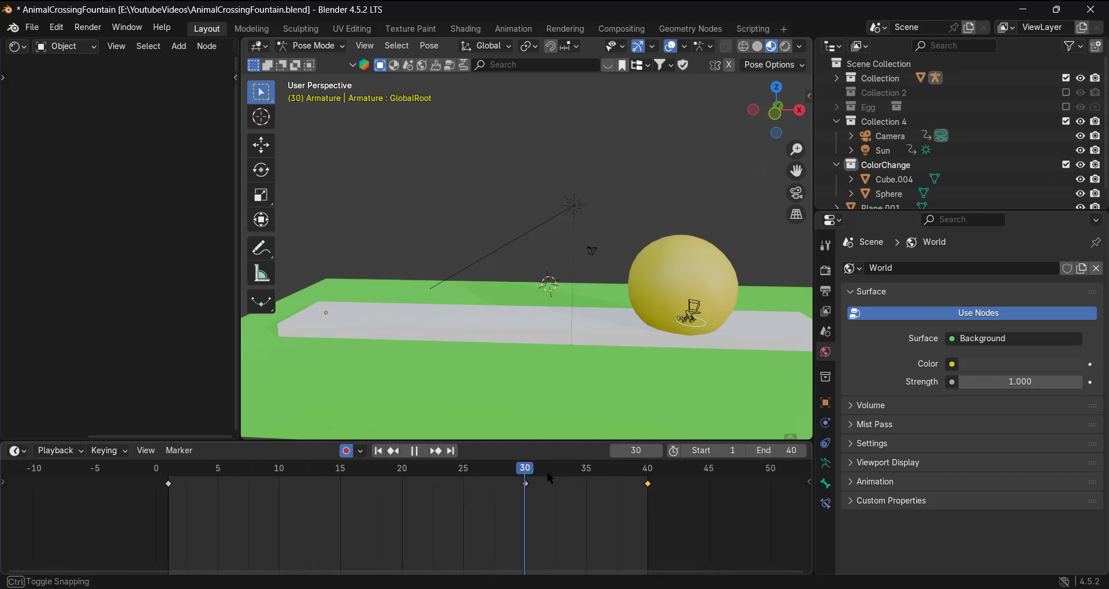
# - Play and scrub the frames between 30 and 36 to check the cow's exit from the sphere
pyautogui.press('space')
pyautogui.click(537, 468)
pyautogui.press('space')
pyautogui.scroll(2, 605, 480)
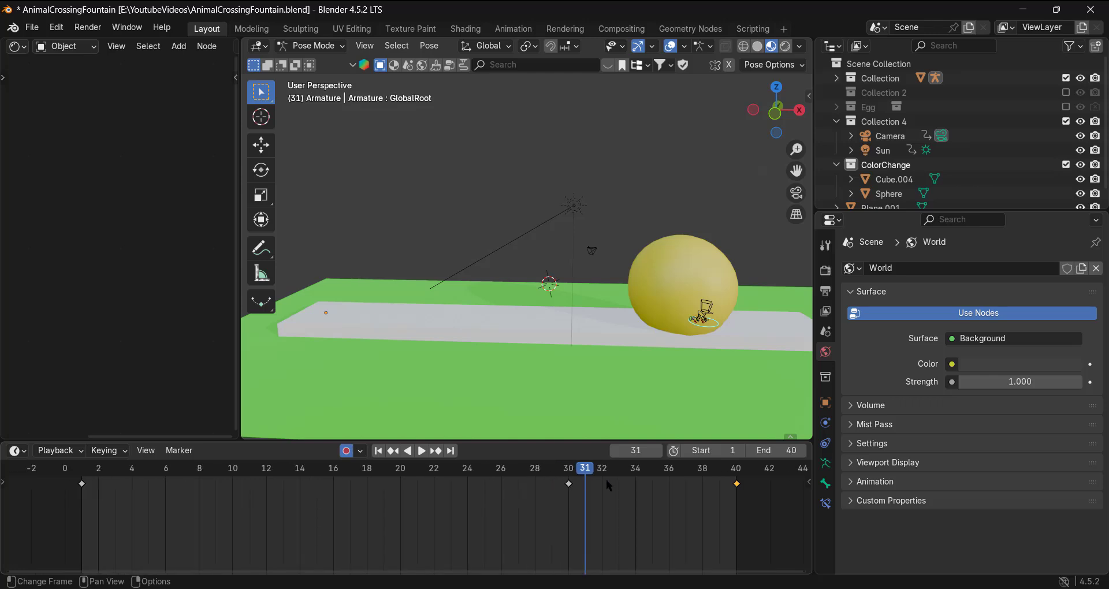
pyautogui.moveTo(600, 473); pyautogui.dragTo(672, 491)
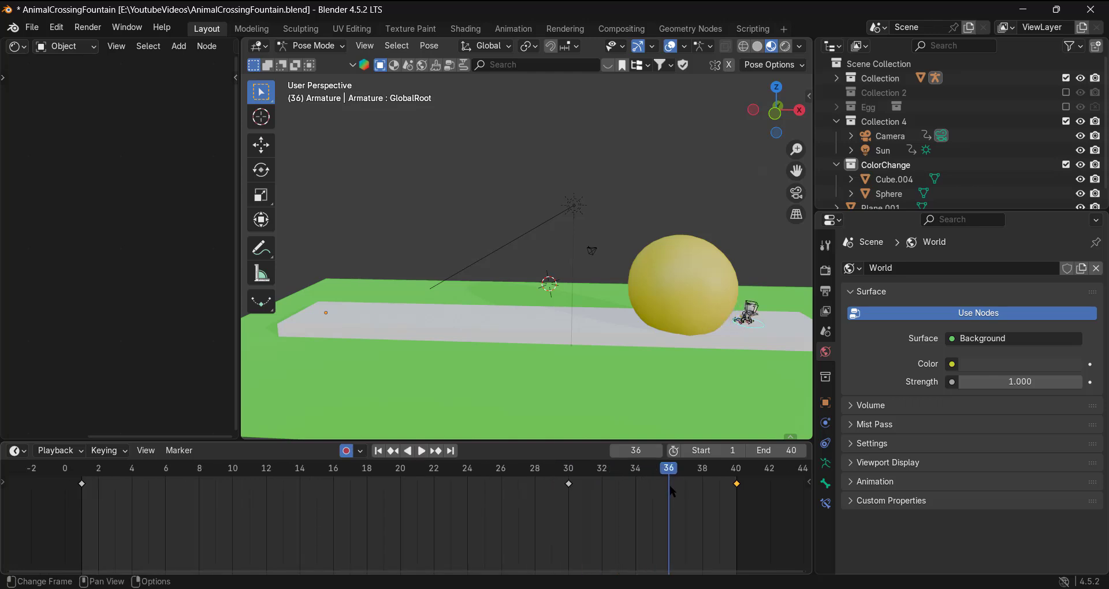
# - Copy the cow's root pose from frame 30 and paste it at frame 36 to hold the cow in place
pyautogui.click(575, 484)
pyautogui.moveTo(672, 469); pyautogui.dragTo(566, 471)
pyautogui.hotkey('ctrl', 'c')
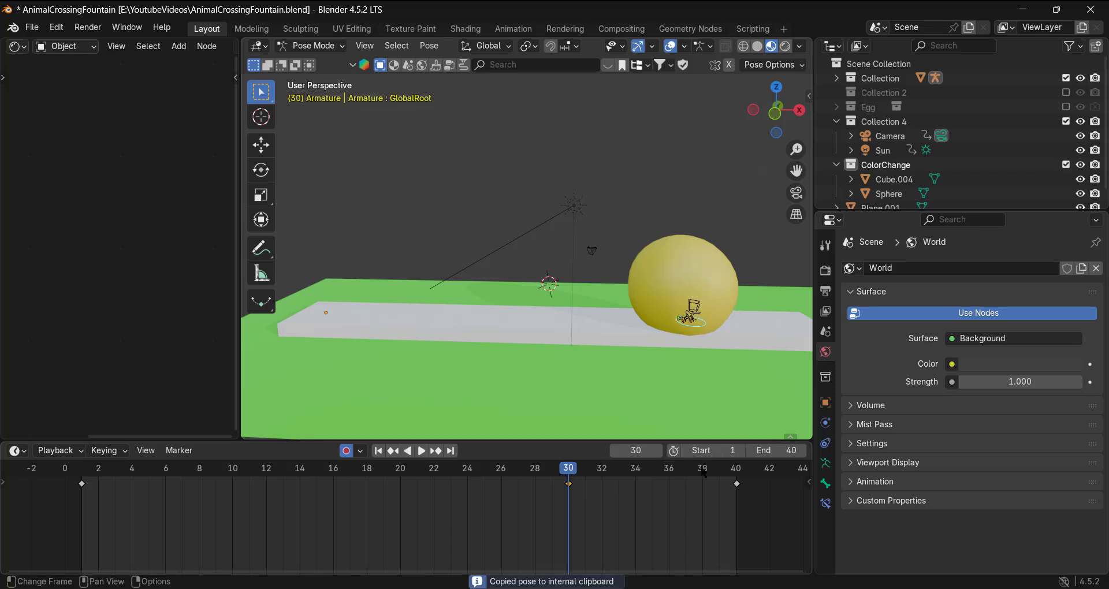
pyautogui.click(672, 474)
pyautogui.hotkey('ctrl', 'v')
# - Play and scrub the animation from frame 1 to 40 to review the cow's pause inside the sphere
pyautogui.moveTo(674, 474); pyautogui.dragTo(97, 501)
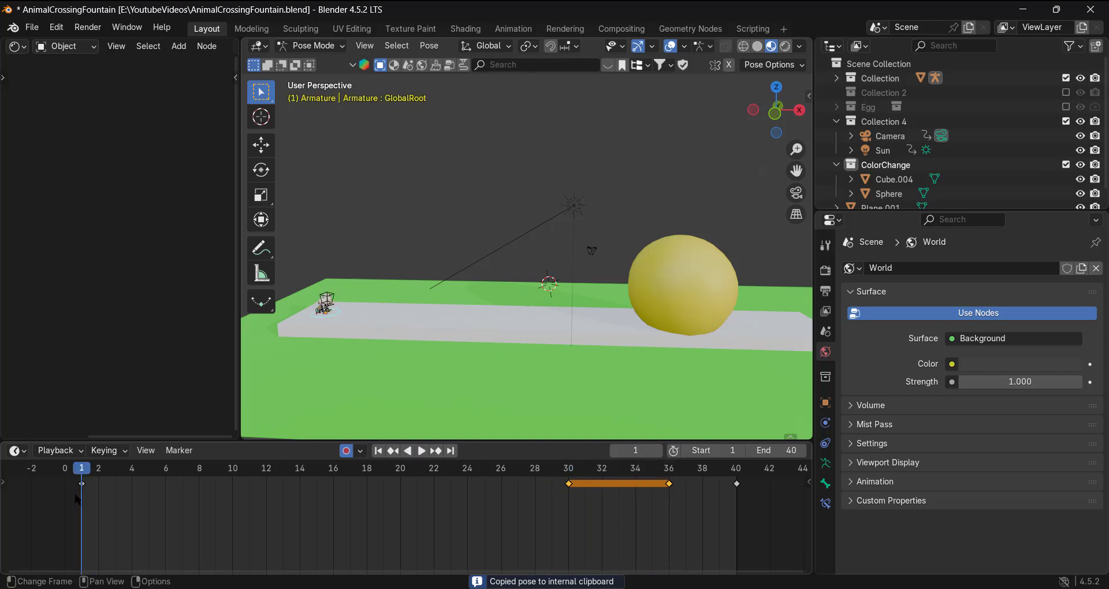
pyautogui.press('space')
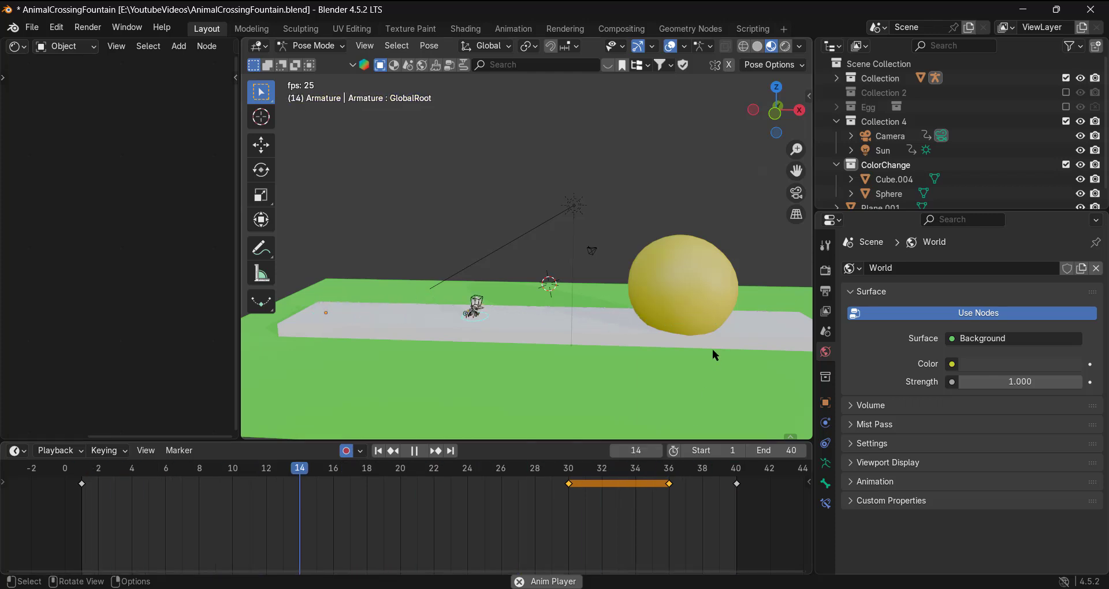
pyautogui.scroll(-4, 707, 345)
pyautogui.press('space')
pyautogui.hotkey('shift', 'Left')
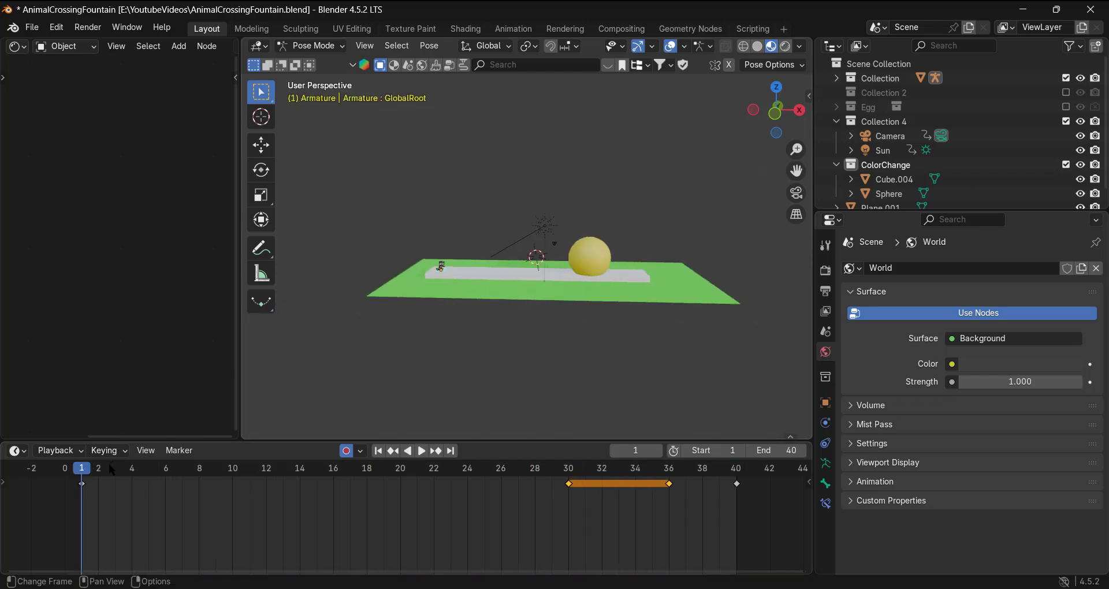
pyautogui.moveTo(112, 479); pyautogui.dragTo(480, 507)
pyautogui.moveTo(553, 508); pyautogui.dragTo(730, 529)
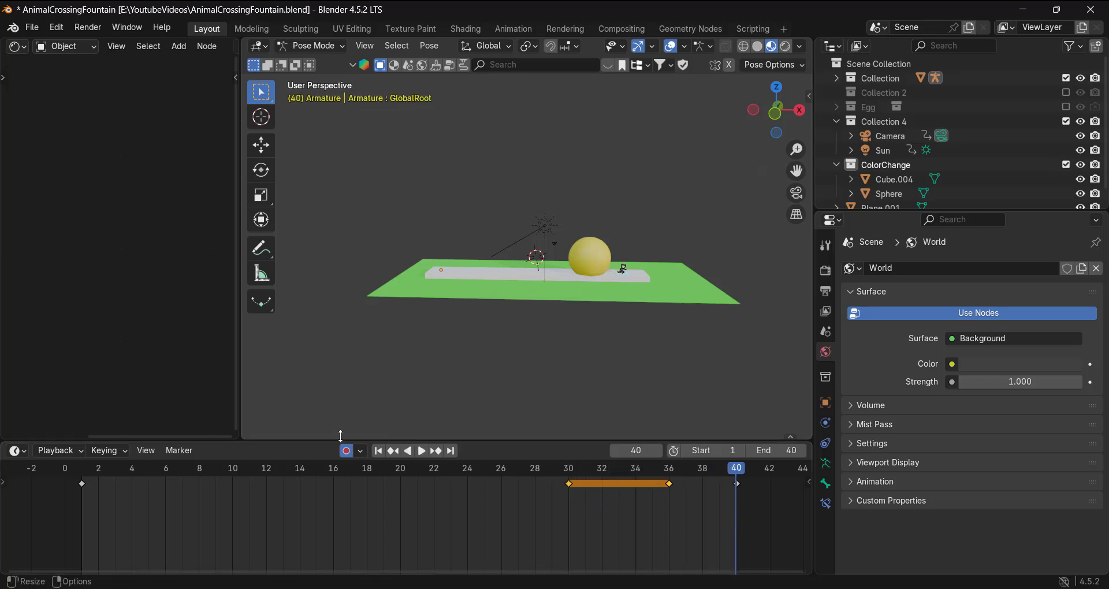
# - Inspect the cow's final position past the sphere and return to frame 30
pyautogui.scroll(5, 641, 287)
pyautogui.moveTo(705, 312); pyautogui.dragTo(557, 319, button='middle')
pyautogui.scroll(1, 614, 350)
pyautogui.scroll(4, 617, 358)
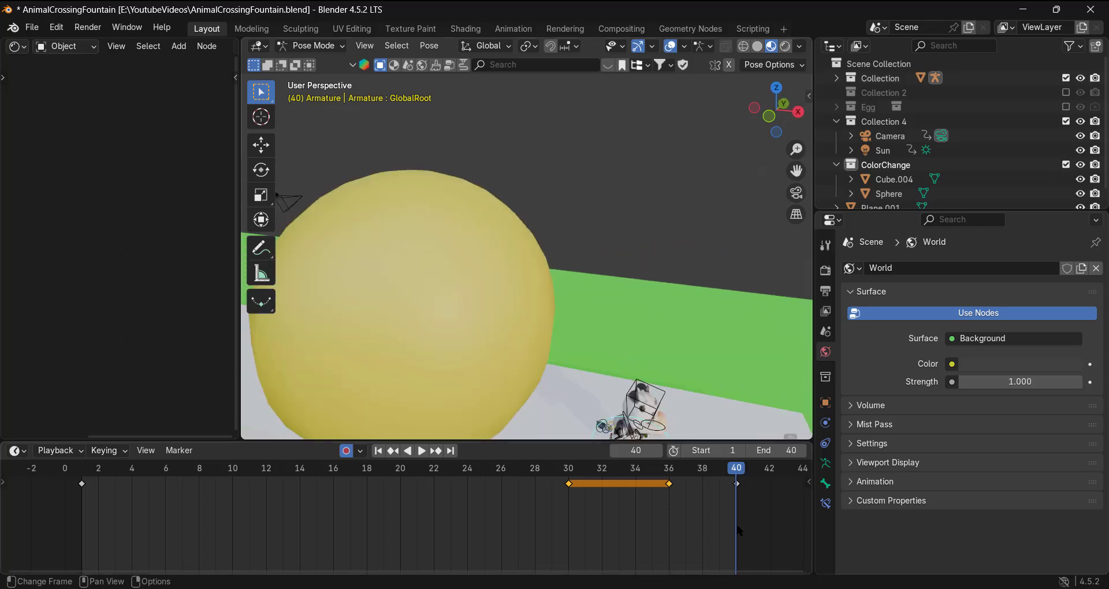
pyautogui.moveTo(737, 471); pyautogui.dragTo(570, 511)
pyautogui.moveTo(493, 314); pyautogui.dragTo(520, 276, button='middle')
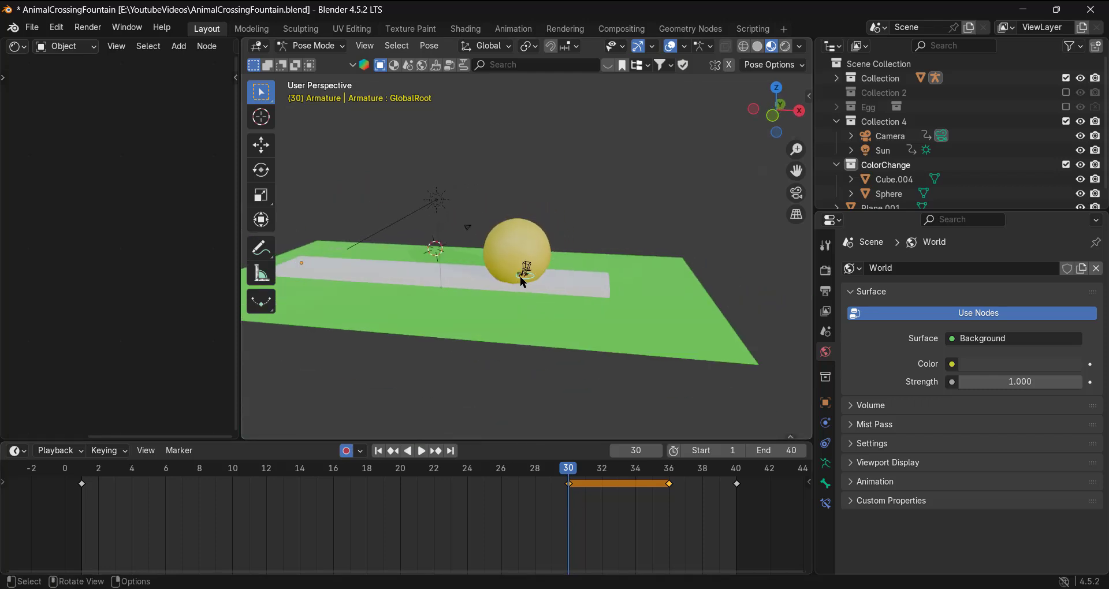
# - Return to Object Mode and hide the yellow sphere in the viewport so the cow inside it is exposed
pyautogui.scroll(3, 520, 276)
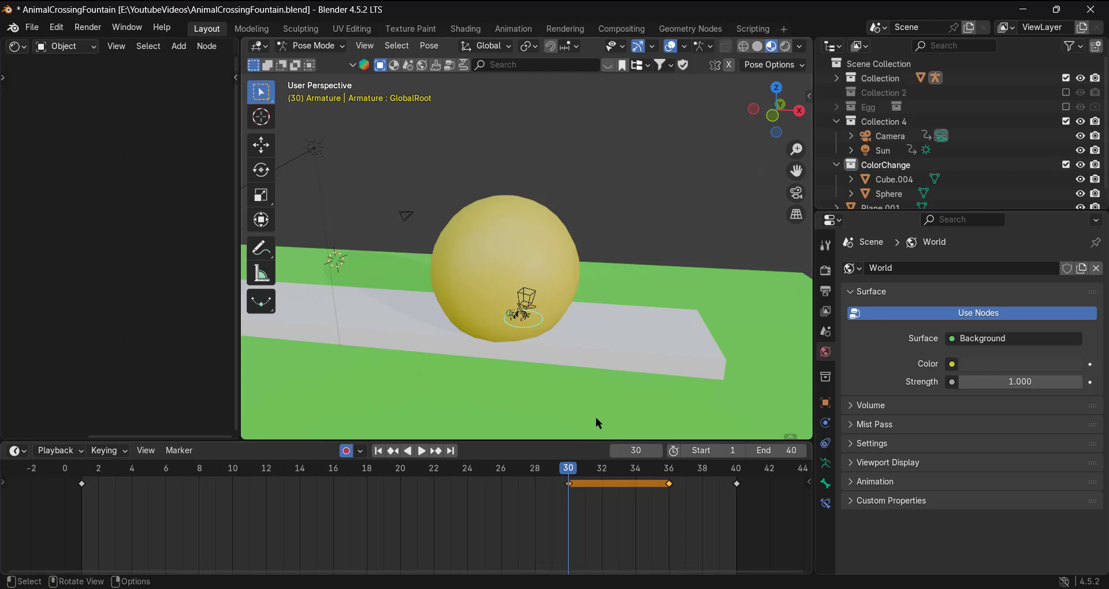
pyautogui.moveTo(565, 306)
pyautogui.mouseDown(button='middle')
pyautogui.moveTo(609, 304)
pyautogui.moveTo(568, 300)
pyautogui.mouseUp(button='middle')
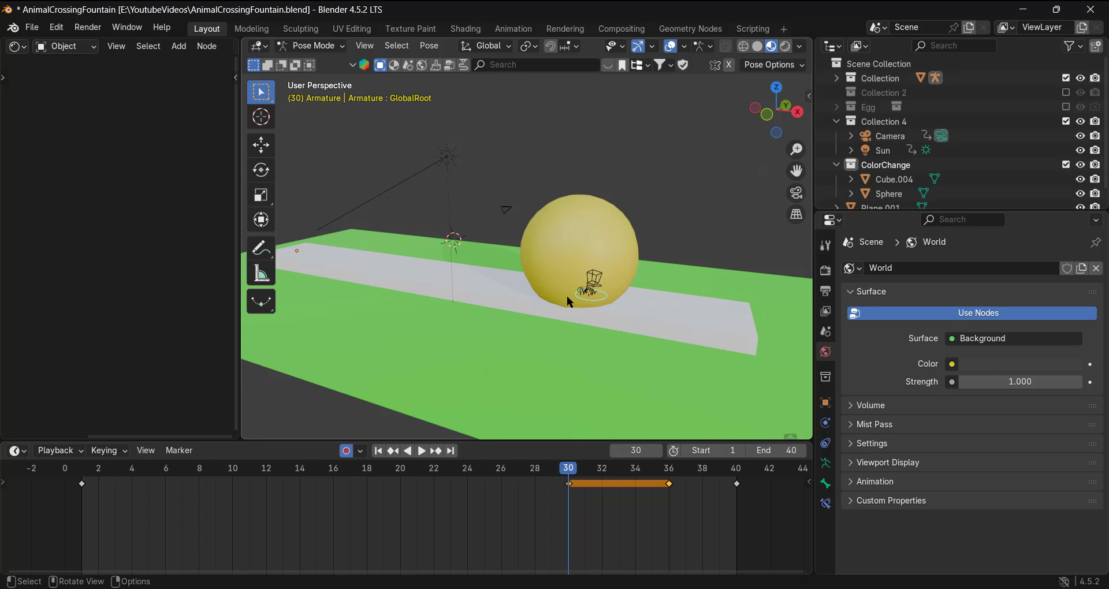
pyautogui.click(658, 246)
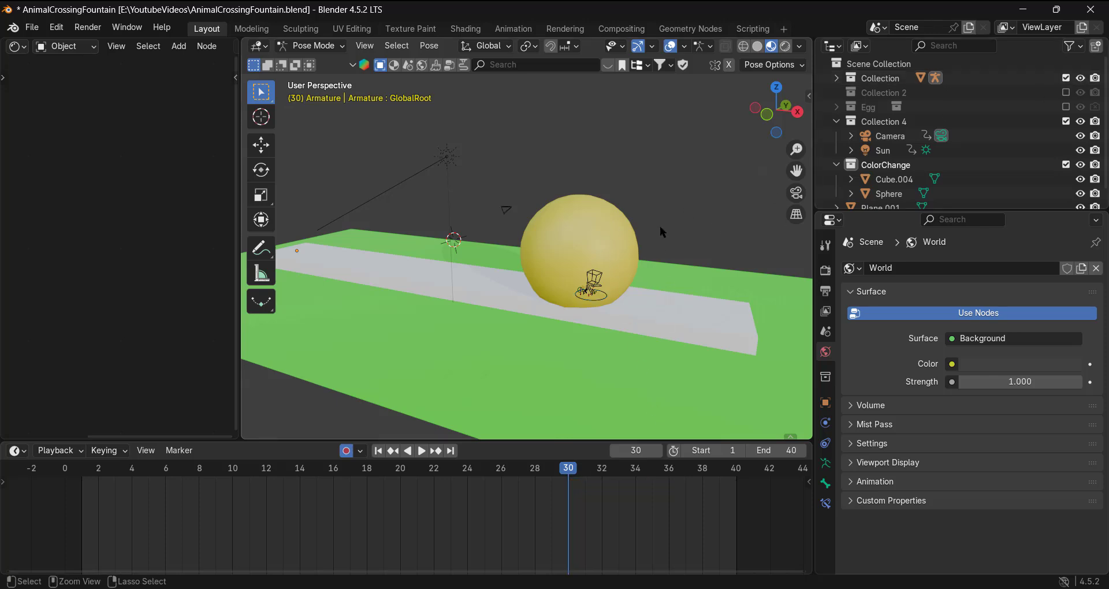
pyautogui.hotkey('ctrl', 'Tab')
pyautogui.click(620, 225)
pyautogui.click(1080, 194)
pyautogui.scroll(5, 731, 347)
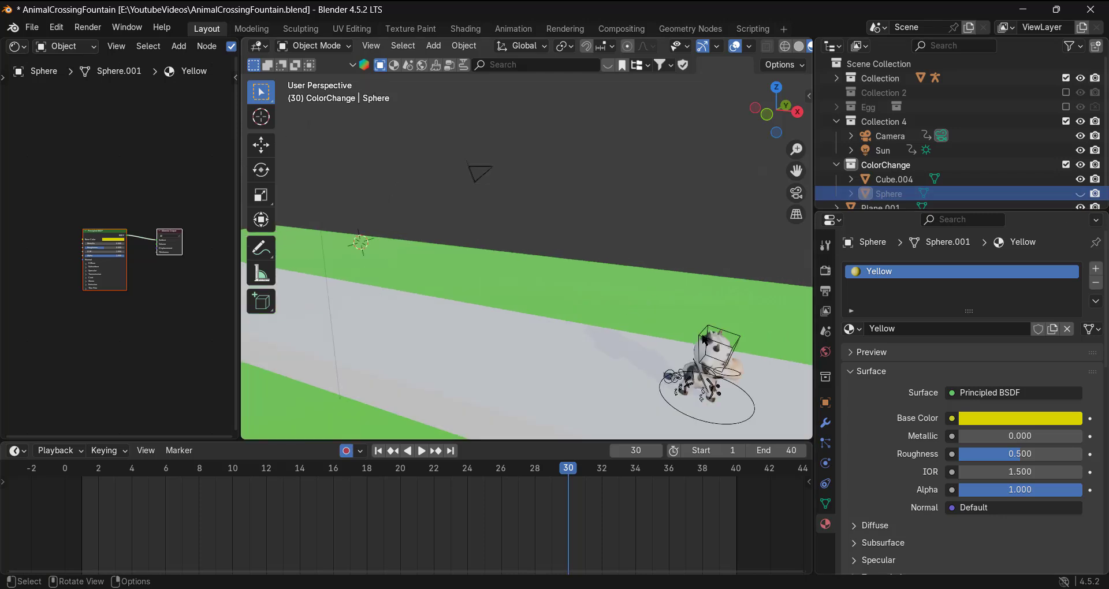
pyautogui.keyDown('shift'); pyautogui.moveTo(751, 393); pyautogui.dragTo(541, 237, button='middle'); pyautogui.keyUp('shift')
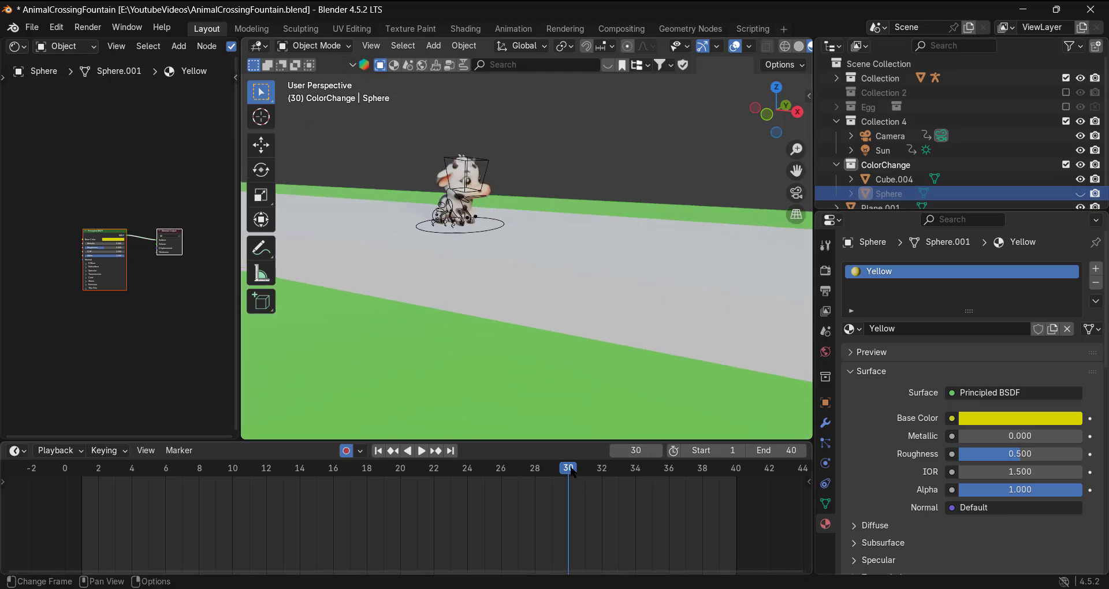
# - Select the cow's armature and check its pose and keyframes at frame 30
pyautogui.click(472, 232)
pyautogui.click(470, 229)
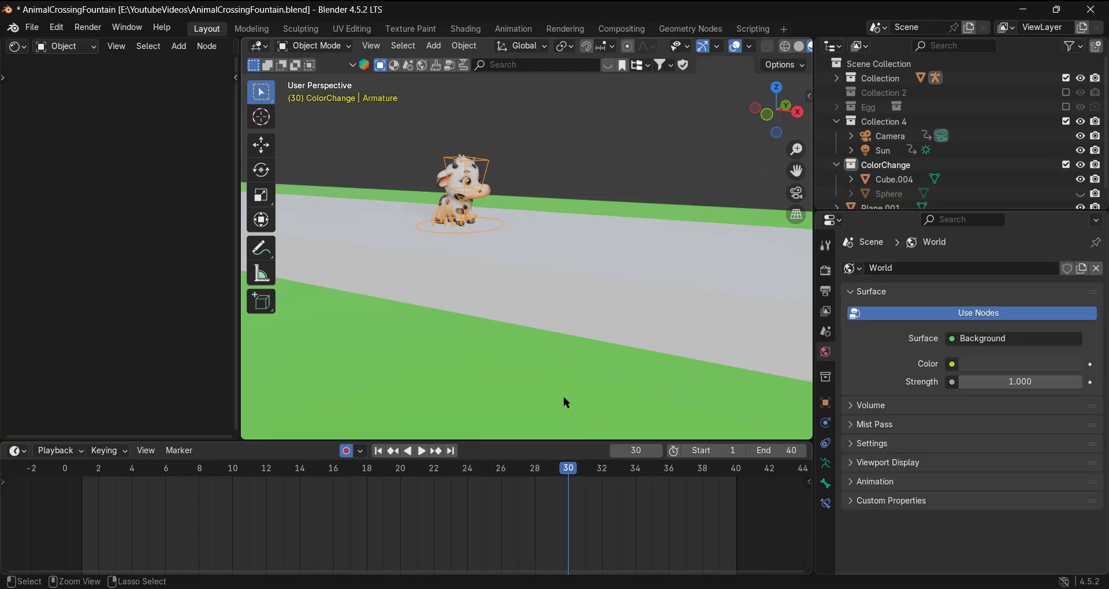
pyautogui.hotkey('ctrl', 'Tab')
pyautogui.moveTo(580, 473)
pyautogui.mouseDown()
pyautogui.moveTo(231, 471)
pyautogui.moveTo(552, 471)
pyautogui.moveTo(673, 486)
pyautogui.moveTo(566, 488)
pyautogui.moveTo(669, 486)
pyautogui.moveTo(577, 477)
pyautogui.mouseUp()
pyautogui.press('a')
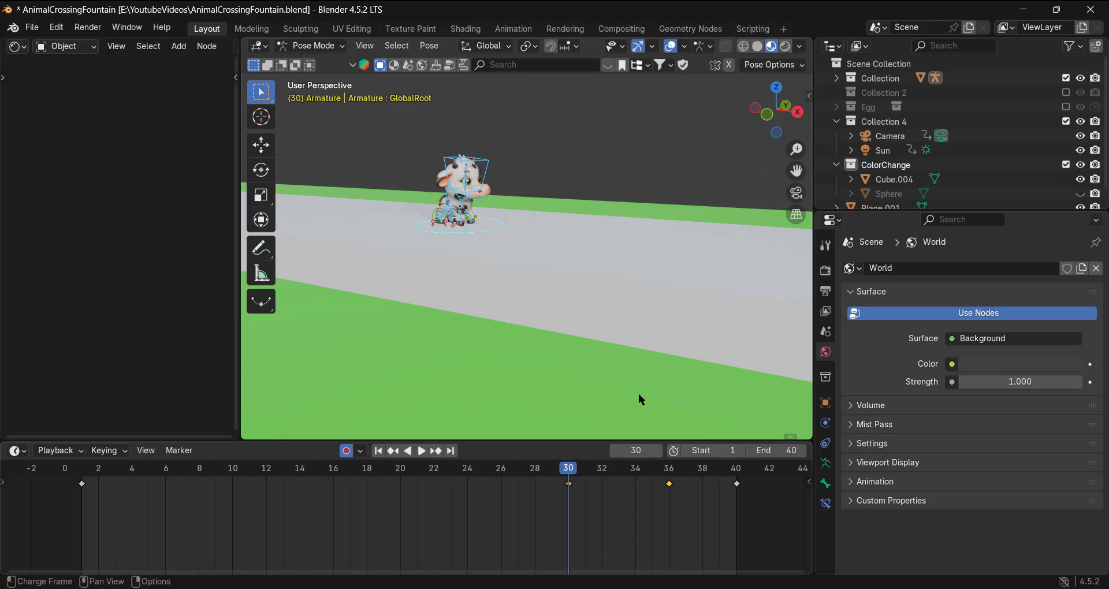
pyautogui.moveTo(578, 289); pyautogui.dragTo(547, 200, button='middle')
pyautogui.scroll(5, 537, 202)
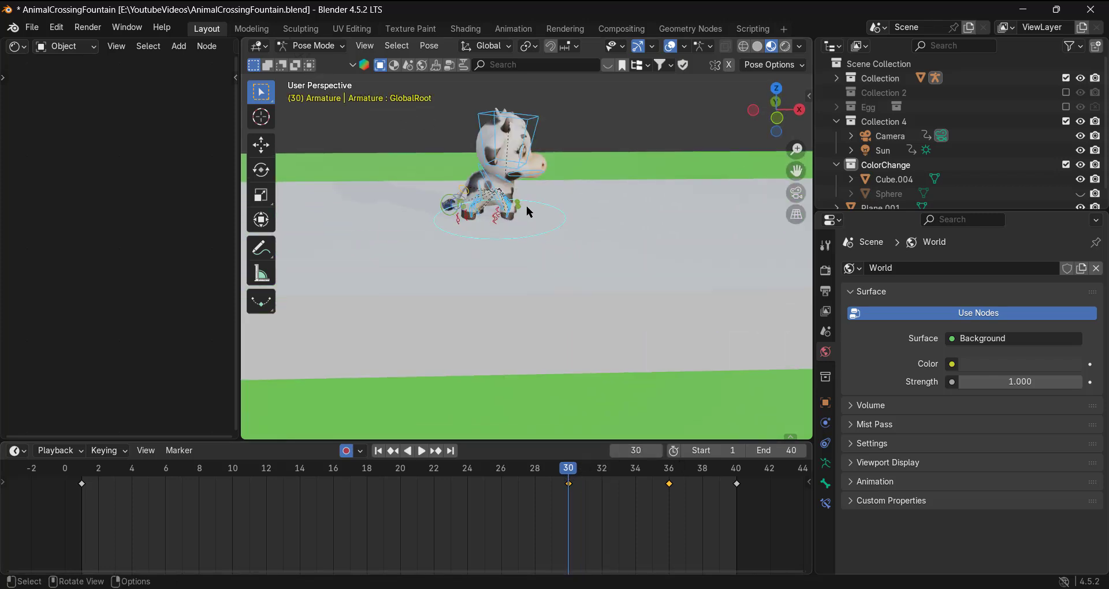
pyautogui.hotkey('ctrl', 'Tab')
pyautogui.click(584, 480)
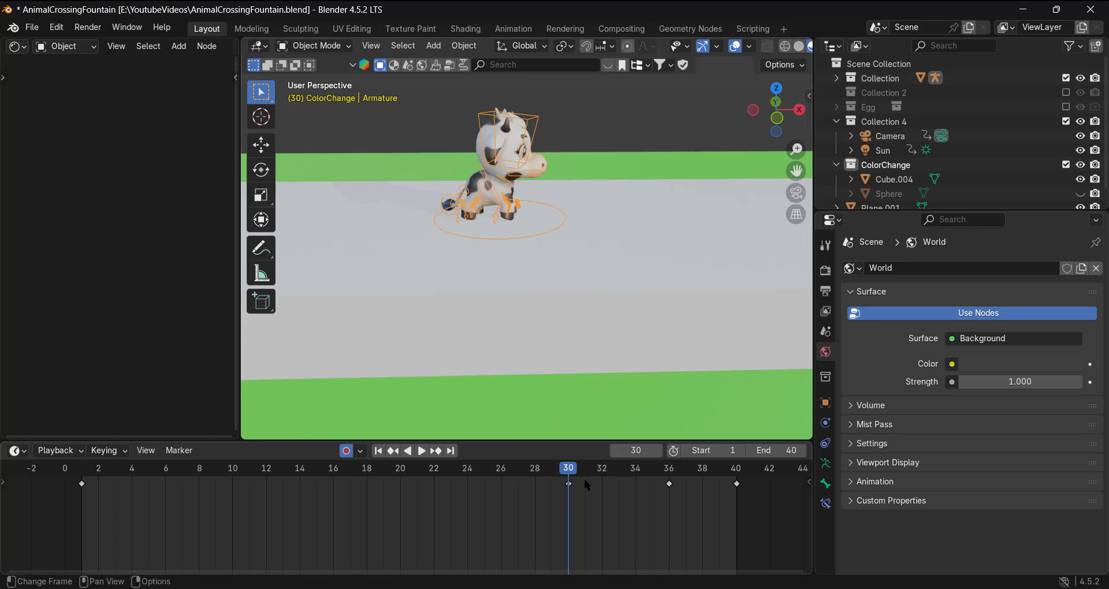
# - Select the cow mesh and insert a keyframe on its Mix Shader Fac at frame 30
pyautogui.click(542, 162)
pyautogui.scroll(4, 72, 251)
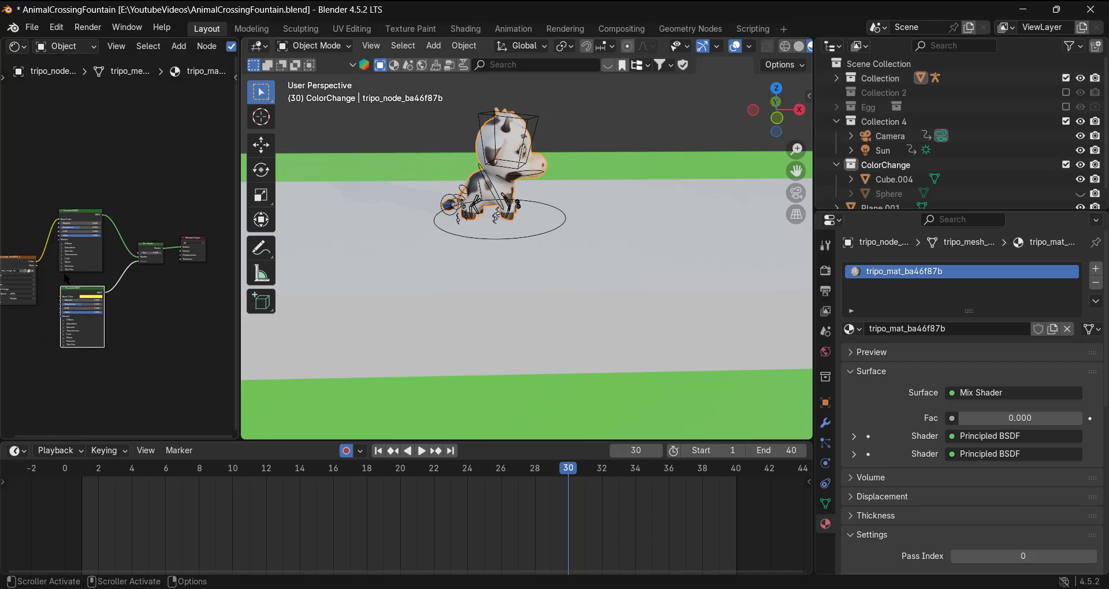
pyautogui.scroll(14, 123, 243)
pyautogui.moveTo(132, 229); pyautogui.dragTo(109, 336, button='middle')
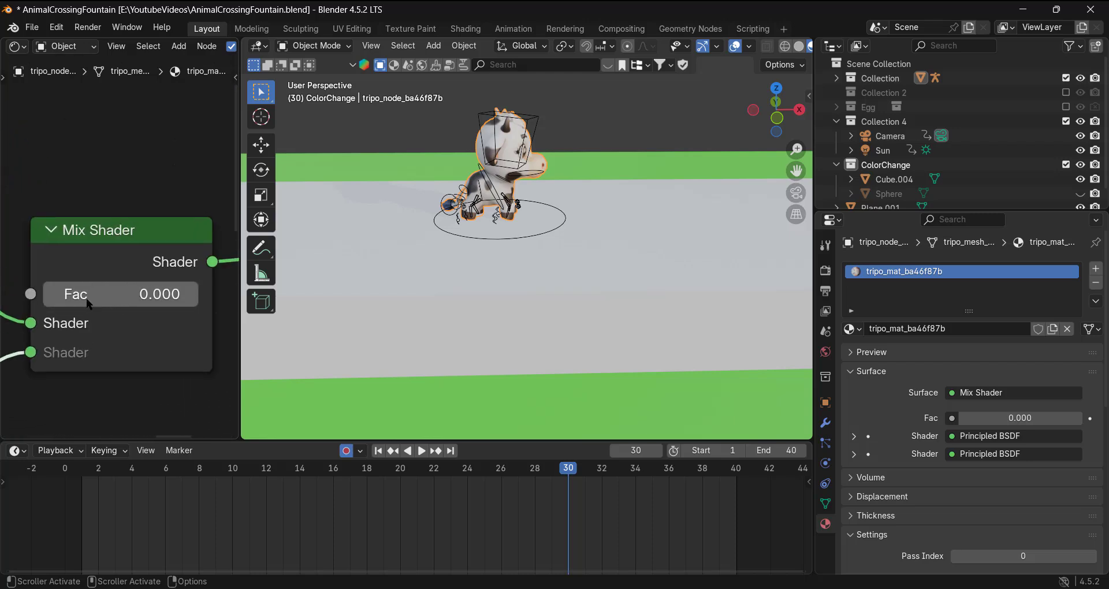
pyautogui.rightClick(93, 294)
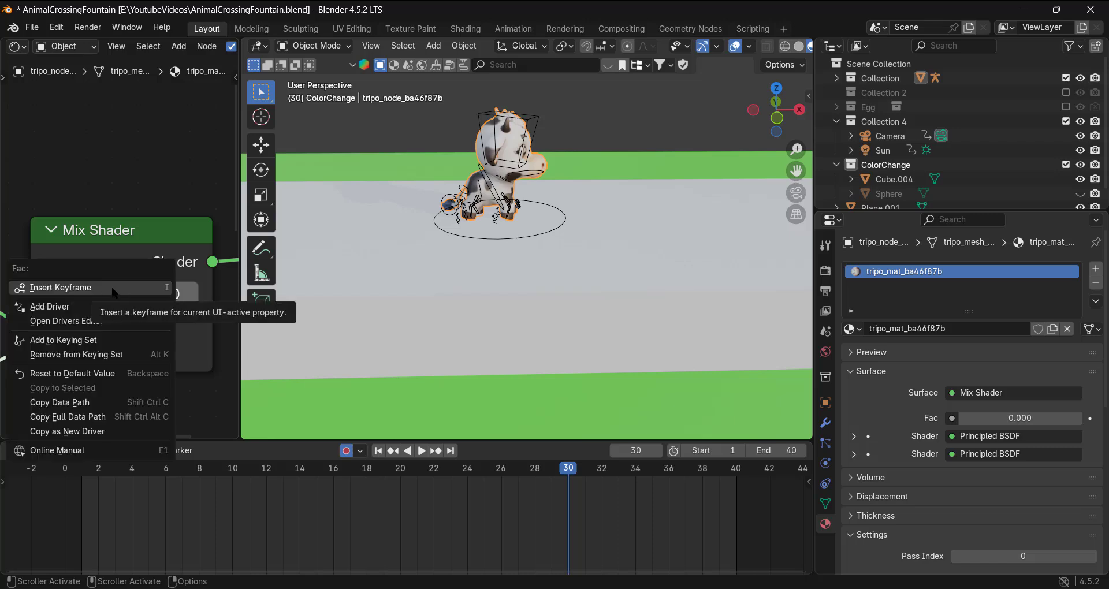
pyautogui.click(115, 290)
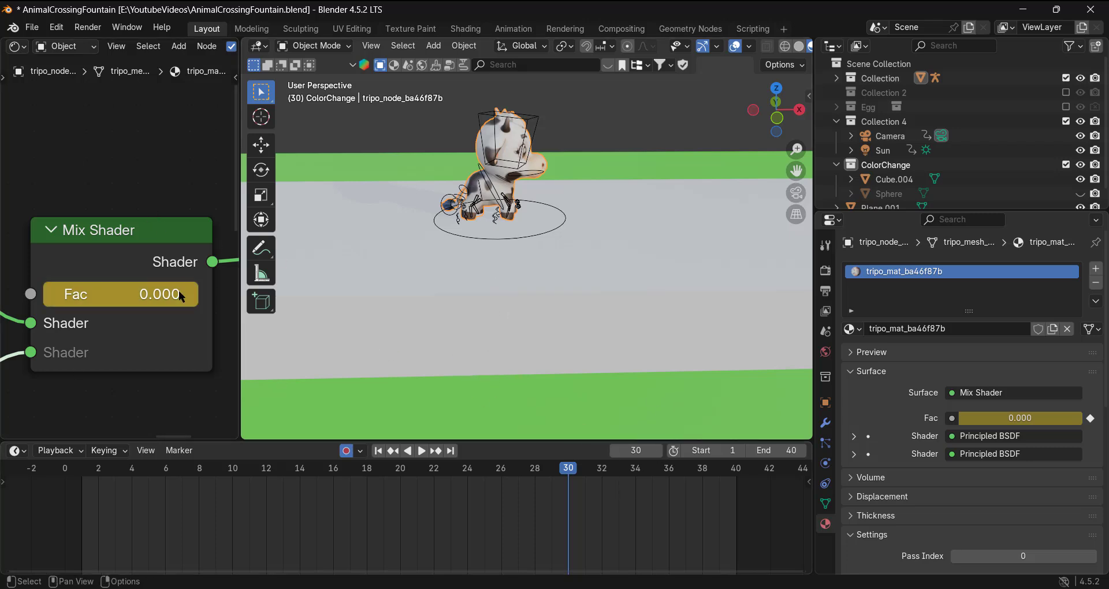
# - Set the cow's Mix Shader Fac to 1.000 at frame 30 and keyframe it at 0.000 on frame 1
pyautogui.moveTo(136, 299); pyautogui.dragTo(294, 299)
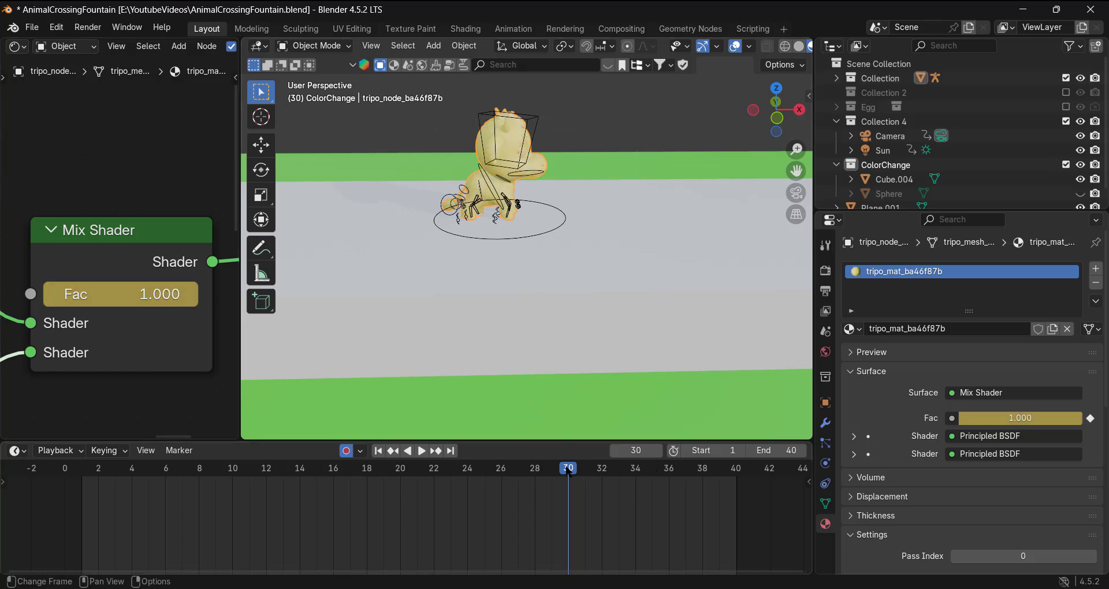
pyautogui.rightClick(131, 294)
pyautogui.moveTo(571, 473); pyautogui.dragTo(82, 473)
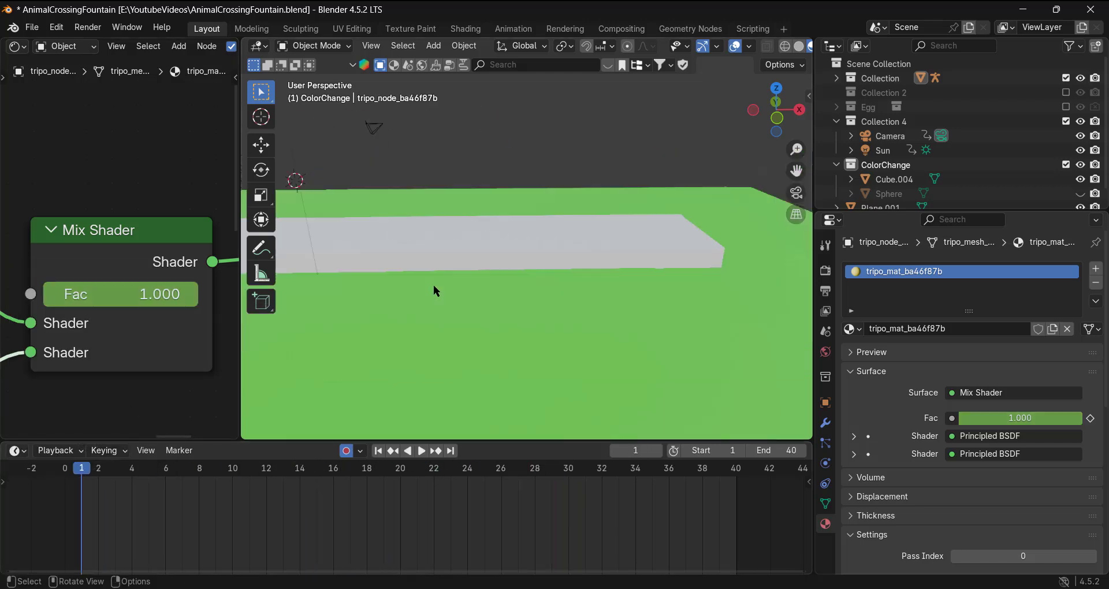
pyautogui.moveTo(436, 290); pyautogui.dragTo(521, 237, button='middle')
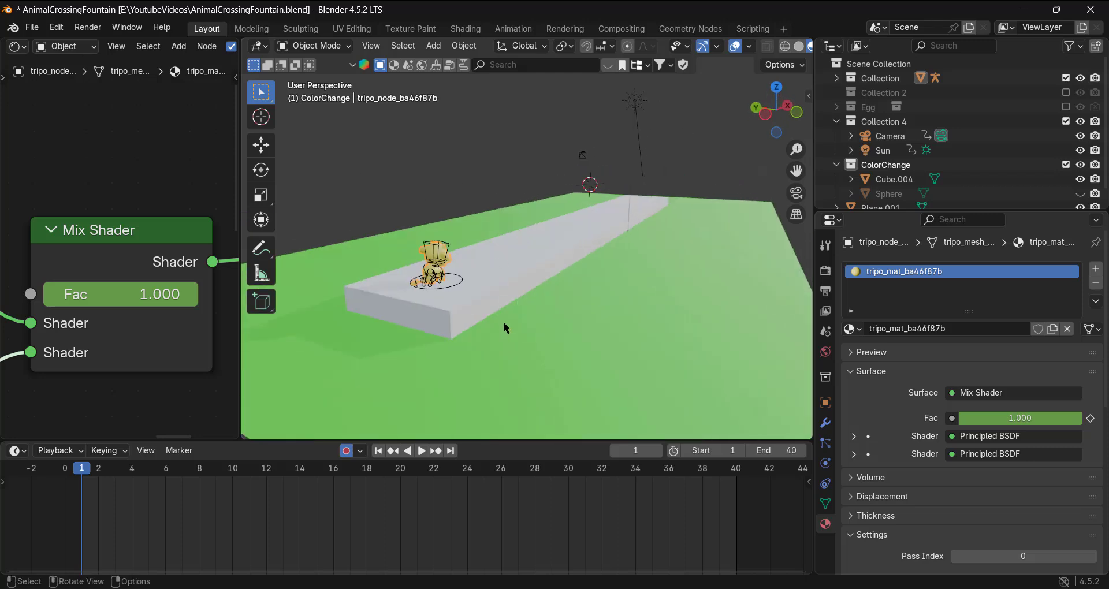
pyautogui.rightClick(135, 297)
pyautogui.click(136, 301)
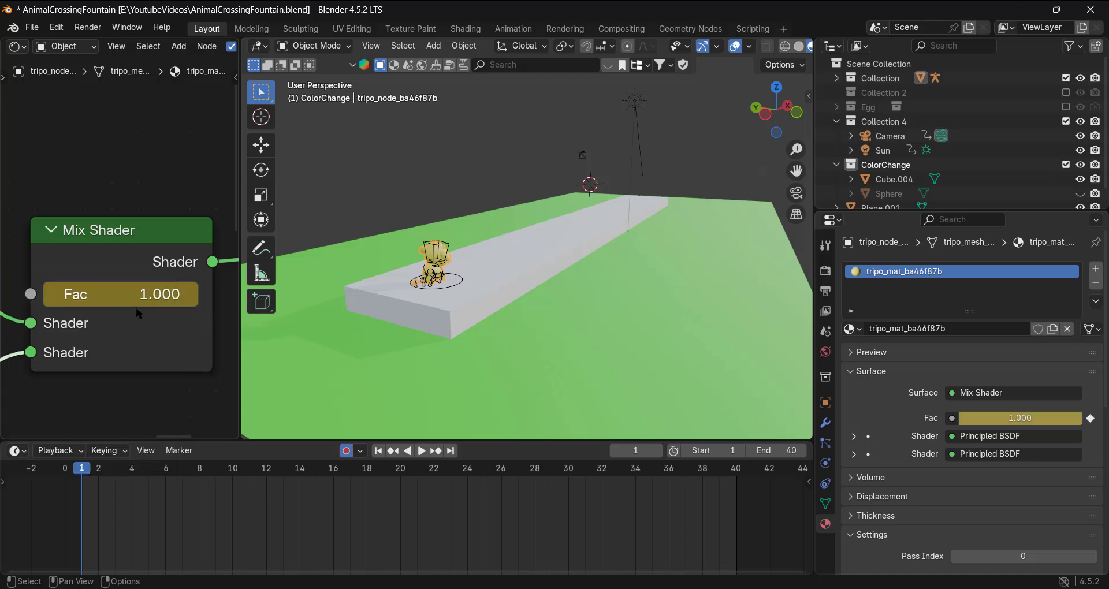
pyautogui.moveTo(166, 302); pyautogui.dragTo(44, 301)
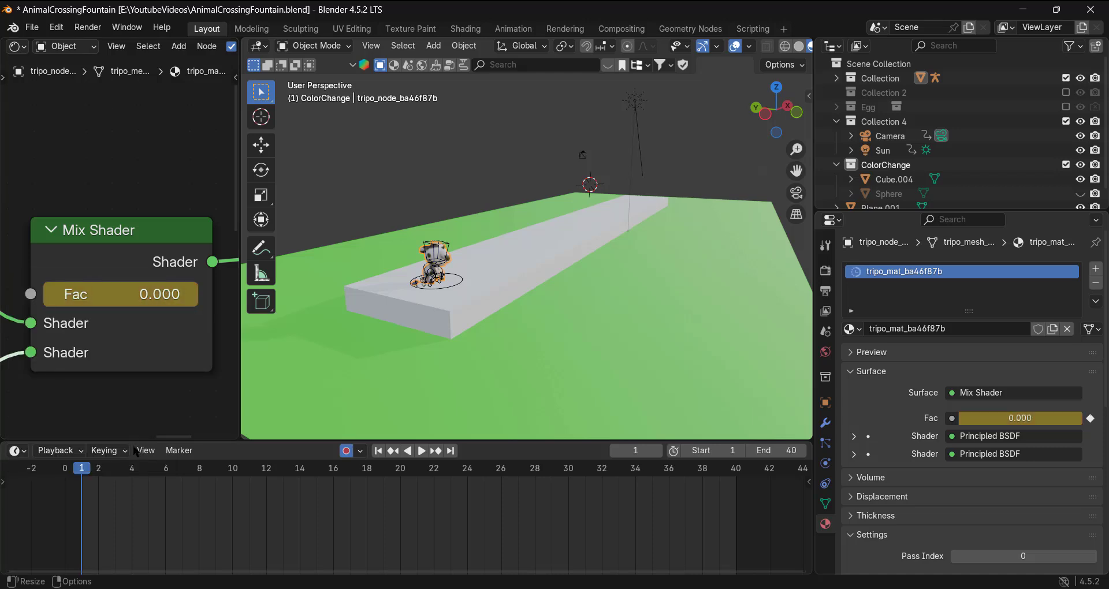
# - Play and scrub the animation up to frame 30 to review the cow's gradual color change
pyautogui.press('space')
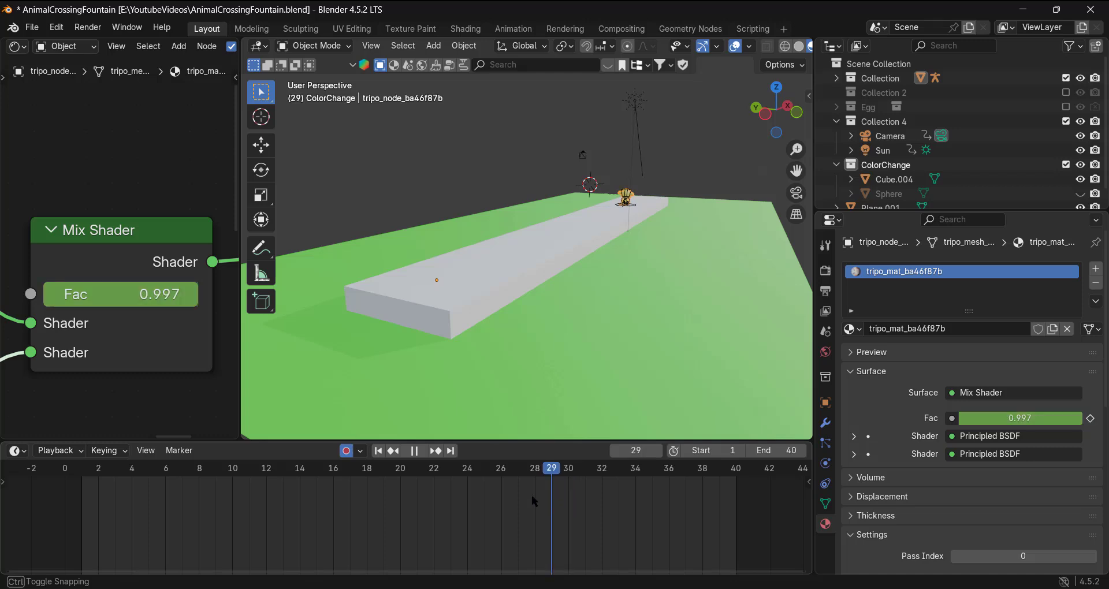
pyautogui.moveTo(531, 494)
pyautogui.mouseDown()
pyautogui.moveTo(393, 483)
pyautogui.moveTo(537, 508)
pyautogui.mouseUp()
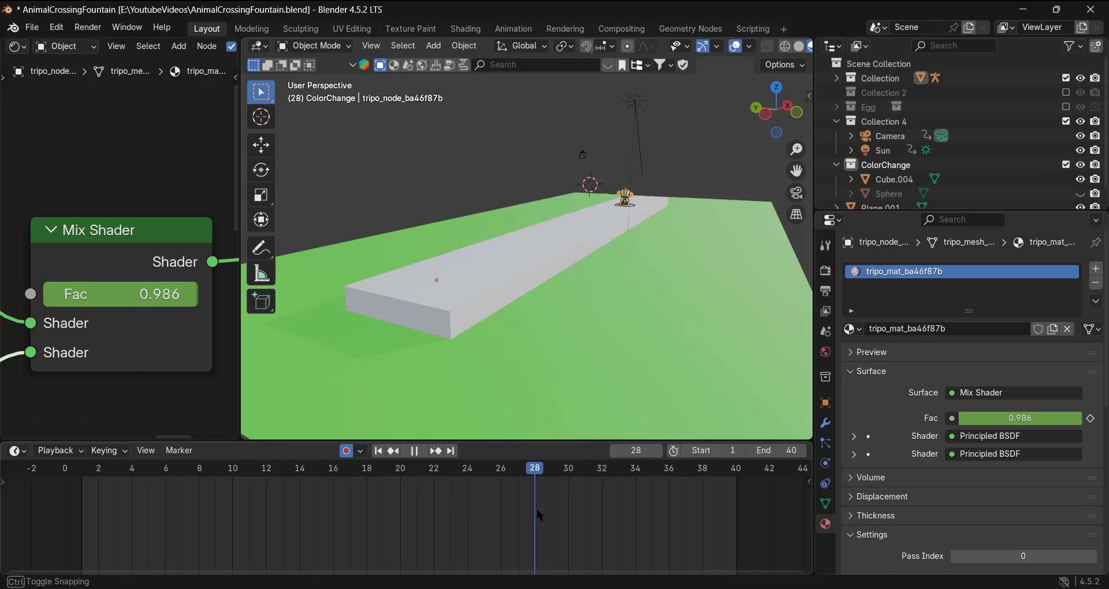
pyautogui.scroll(4, 673, 189)
pyautogui.moveTo(674, 189); pyautogui.dragTo(593, 208, button='middle')
pyautogui.scroll(-4, 593, 208)
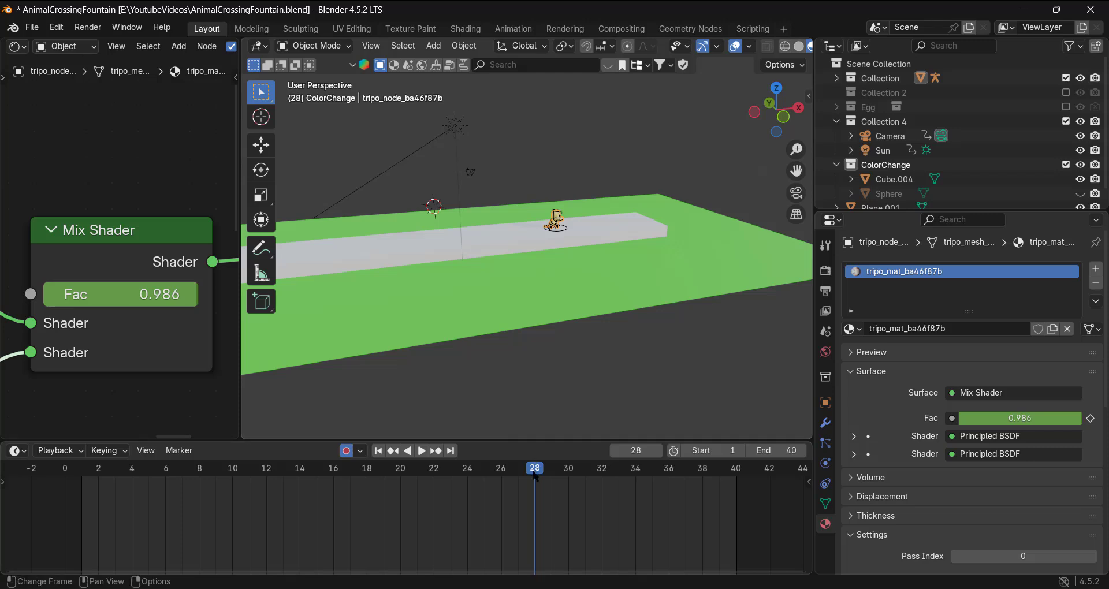
pyautogui.moveTo(536, 476); pyautogui.dragTo(569, 517)
pyautogui.scroll(6, 623, 265)
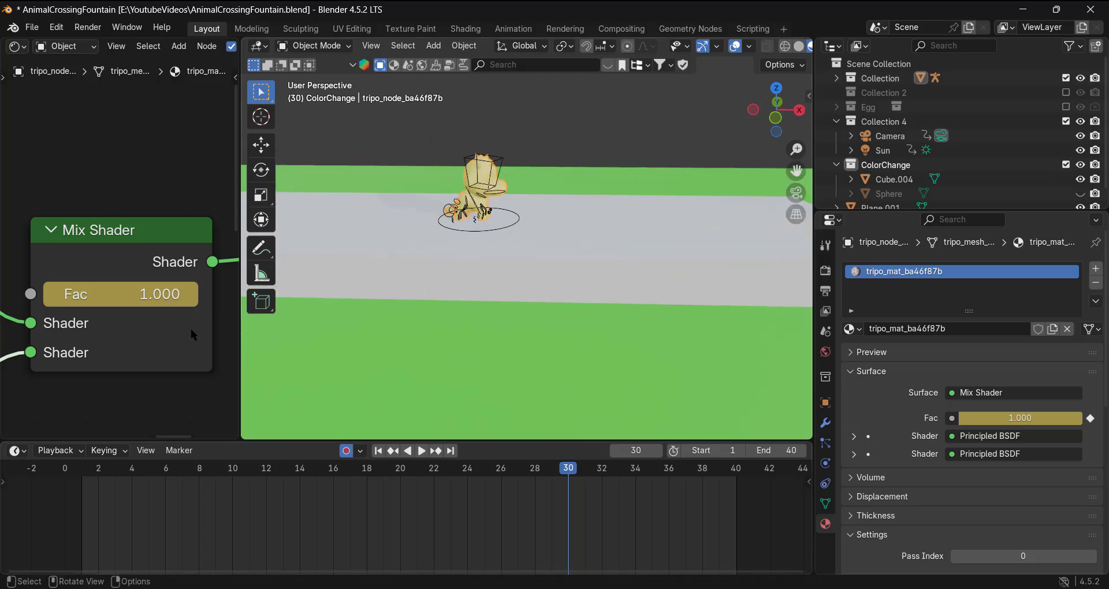
# - Set the Mix Shader Fac to 0.000 at frame 30 and 1.000 at frame 31, and scrub through to frame 40
pyautogui.moveTo(178, 308); pyautogui.dragTo(116, 308)
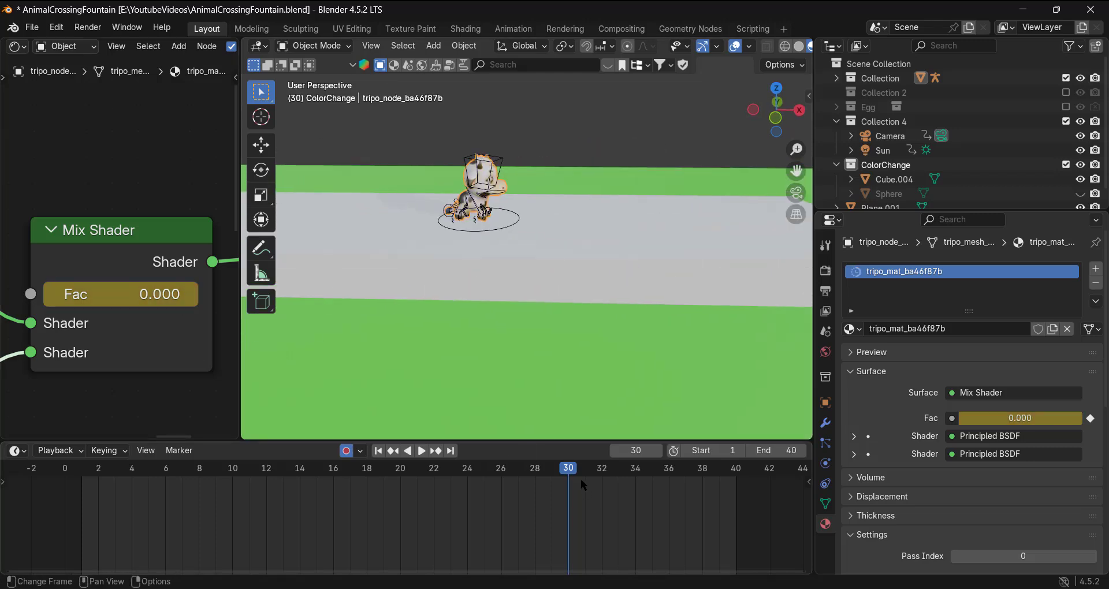
pyautogui.moveTo(585, 478); pyautogui.dragTo(586, 478)
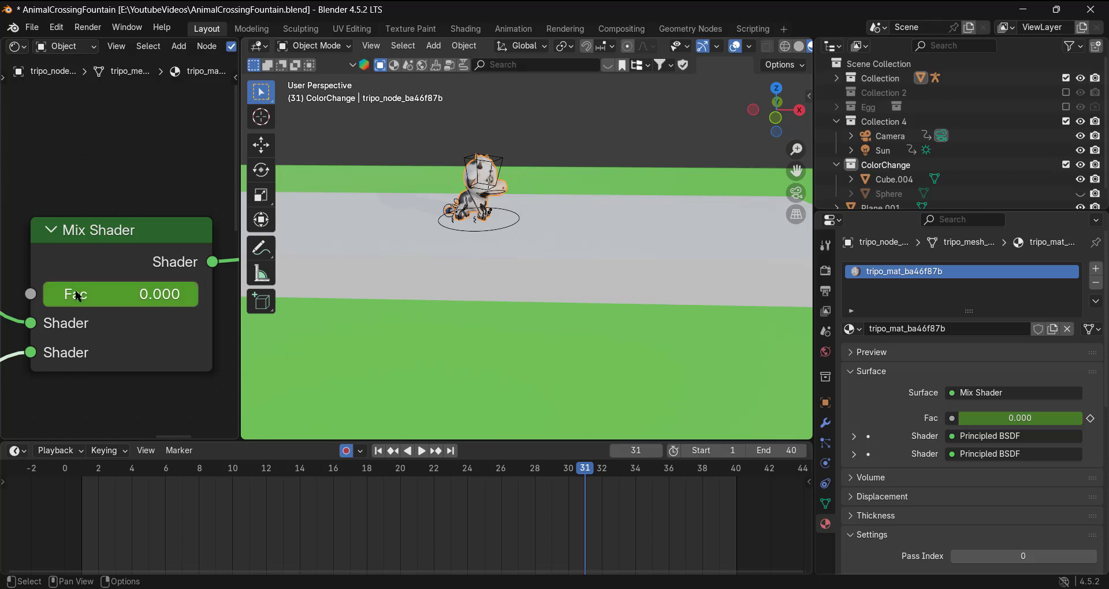
pyautogui.moveTo(76, 292); pyautogui.dragTo(142, 293)
pyautogui.moveTo(571, 471); pyautogui.dragTo(300, 492)
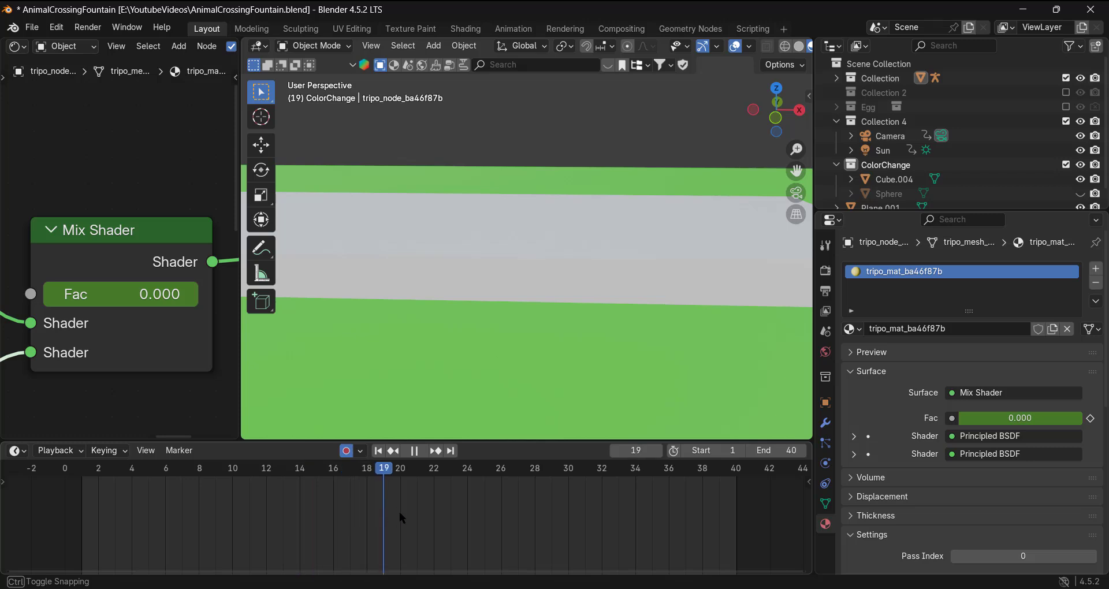
pyautogui.moveTo(402, 517); pyautogui.dragTo(744, 547)
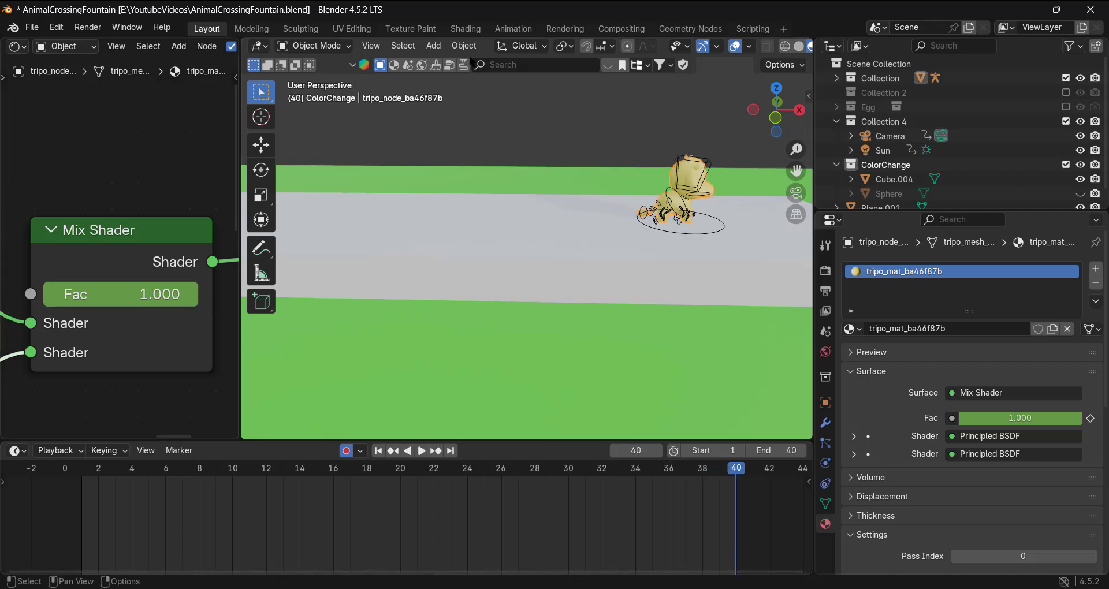
# - Switch the cow's armature to Pose Mode and extend the scene's end frame to 60
pyautogui.click(694, 233)
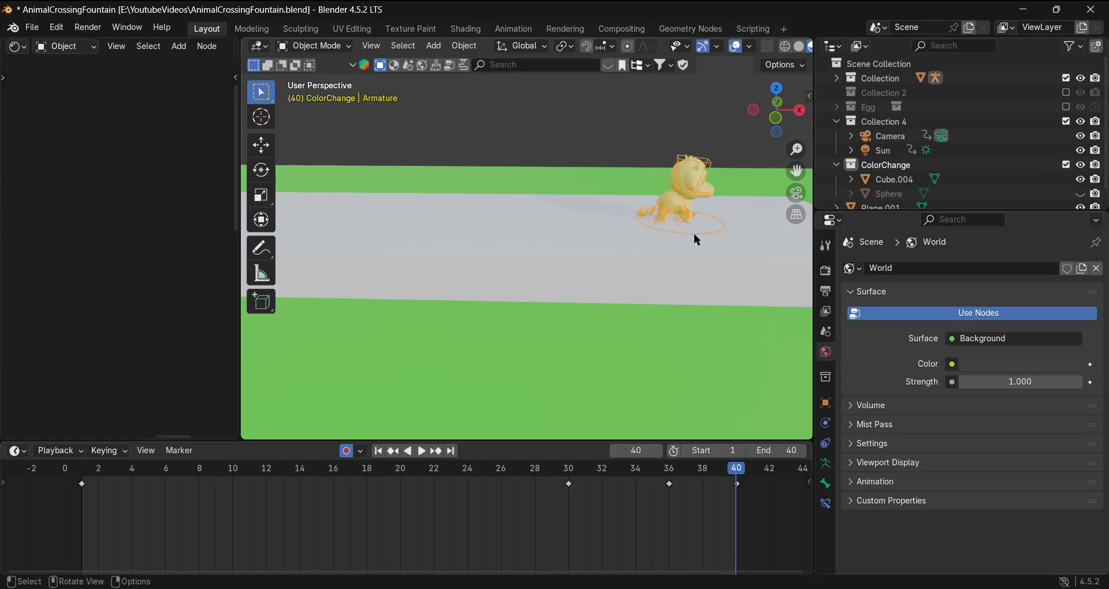
pyautogui.hotkey('ctrl', 'Tab')
pyautogui.scroll(-5, 702, 233)
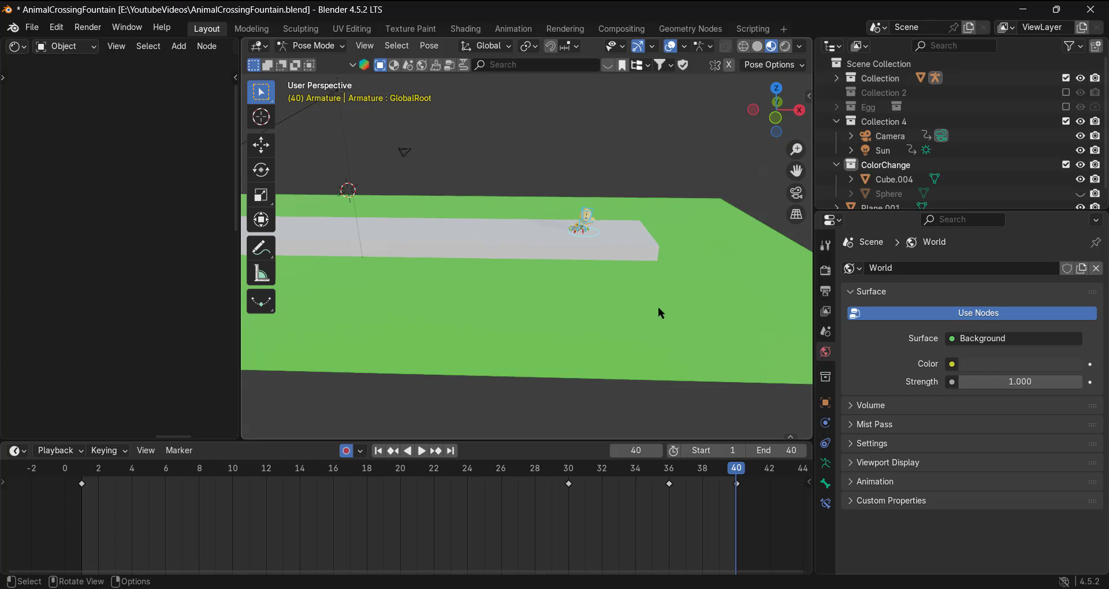
pyautogui.scroll(6, 639, 246)
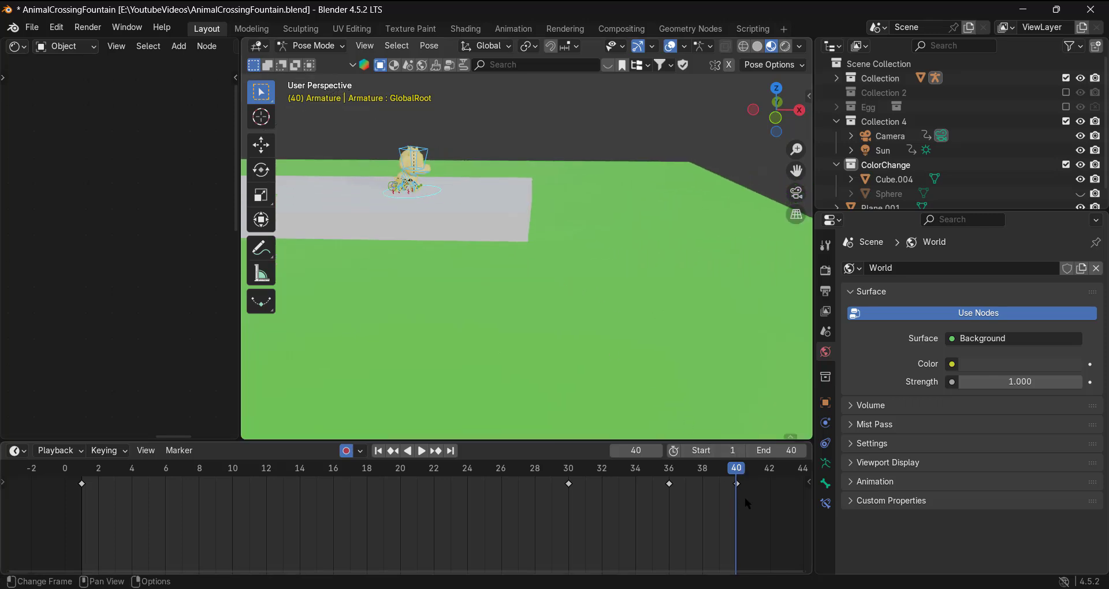
pyautogui.scroll(-3, 741, 495)
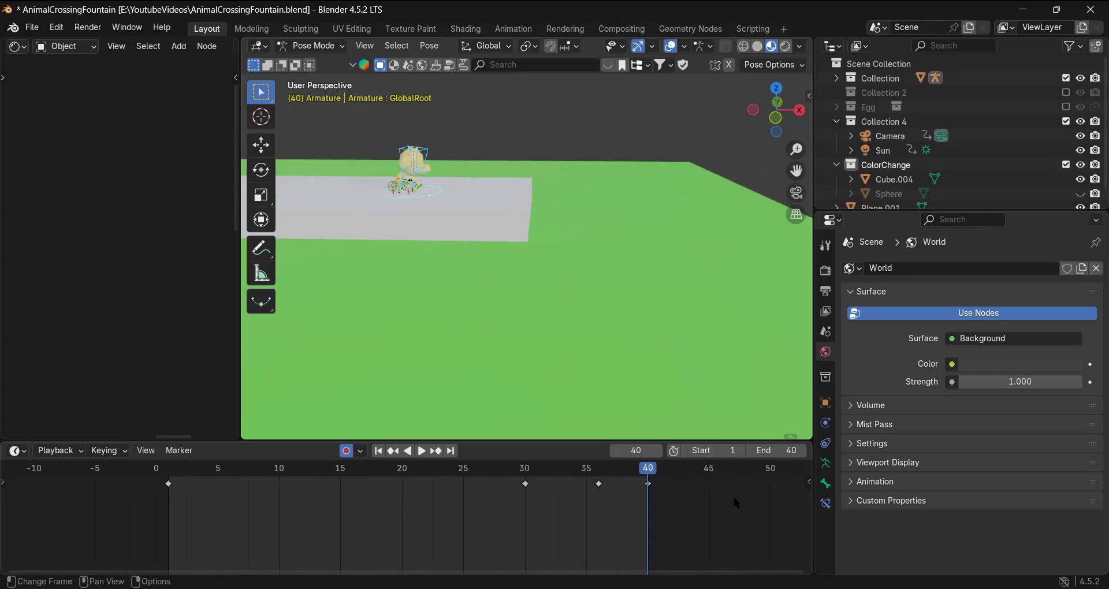
pyautogui.click(788, 451)
pyautogui.press('Return')
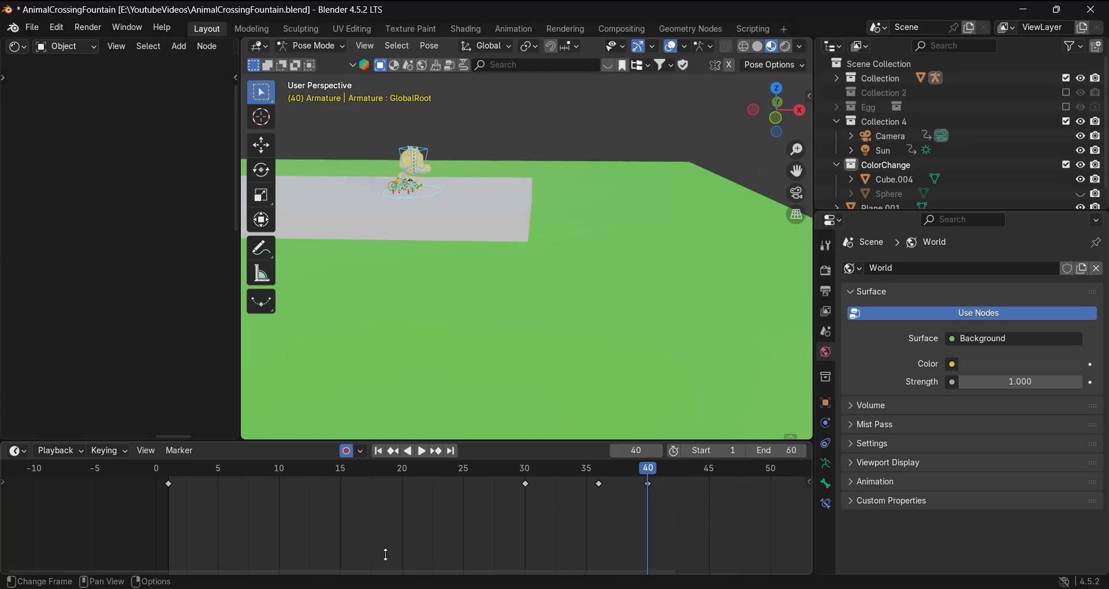
# - Move the armature's last keyframe from frame 40 to frame 60 and save the file
pyautogui.moveTo(509, 572); pyautogui.dragTo(666, 572)
pyautogui.moveTo(589, 540); pyautogui.dragTo(395, 480)
pyautogui.press('g')
pyautogui.click(689, 507)
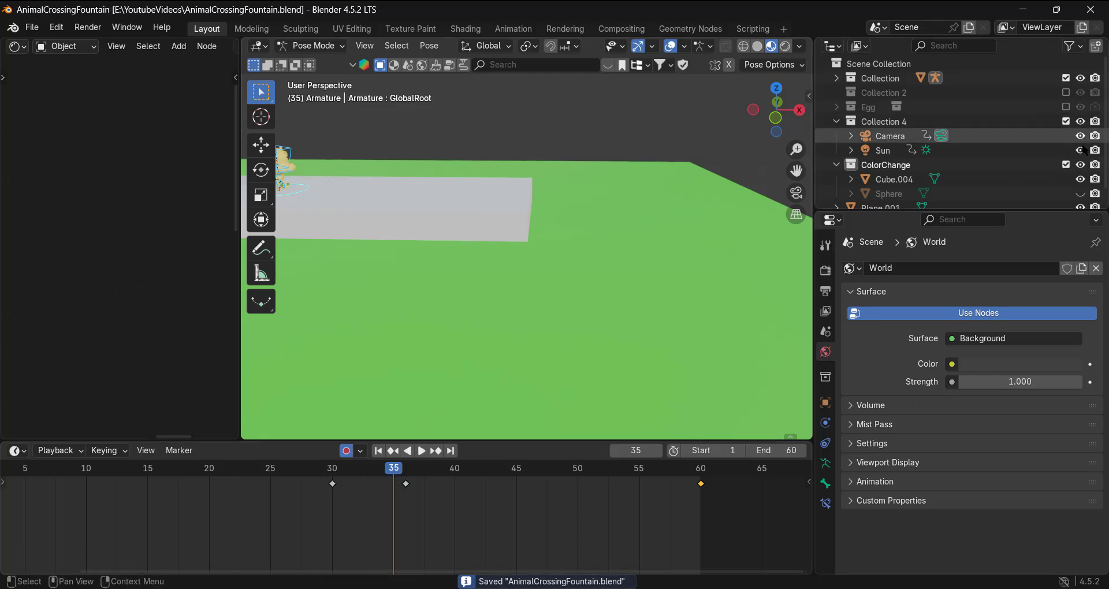
# - Unhide the yellow sphere and frame it together with the cow and the path ahead
pyautogui.click(1080, 194)
pyautogui.scroll(-7, 494, 312)
pyautogui.moveTo(487, 344); pyautogui.dragTo(494, 379, button='middle')
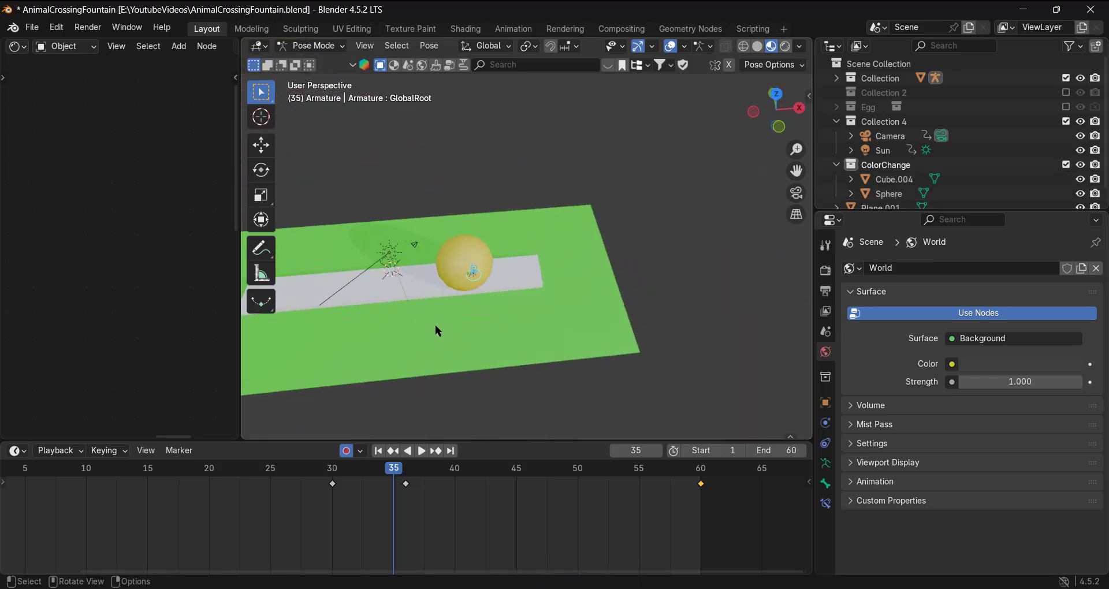
pyautogui.keyDown('shift'); pyautogui.moveTo(435, 324); pyautogui.dragTo(617, 331, button='middle'); pyautogui.keyUp('shift')
pyautogui.scroll(4, 612, 328)
pyautogui.moveTo(557, 299); pyautogui.dragTo(472, 268, button='middle')
pyautogui.scroll(3, 543, 359)
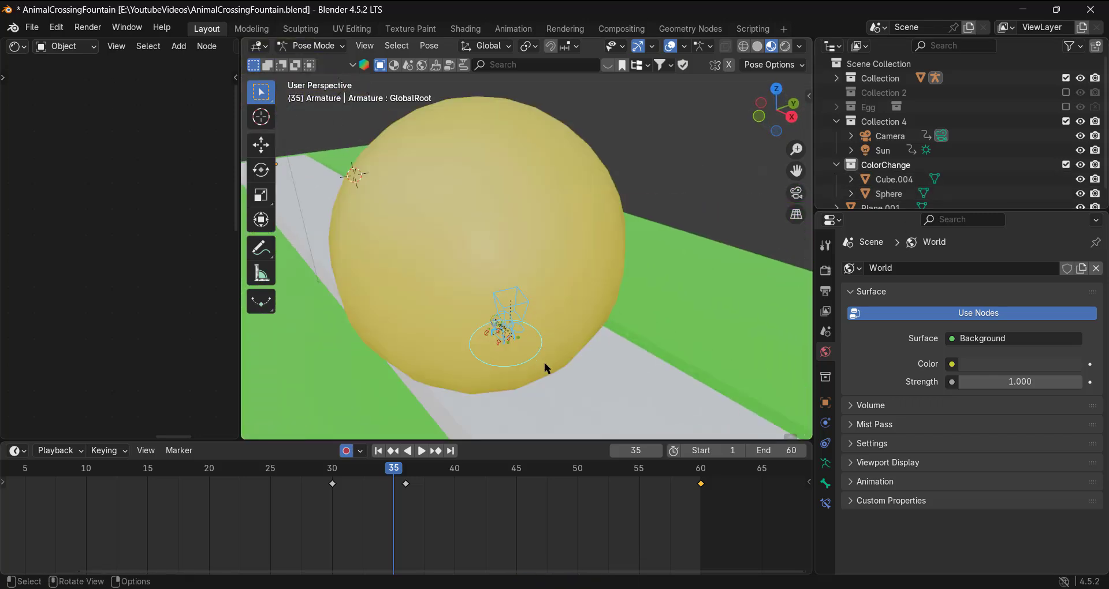
pyautogui.moveTo(654, 222); pyautogui.dragTo(653, 209, button='middle')
pyautogui.scroll(-3, 617, 212)
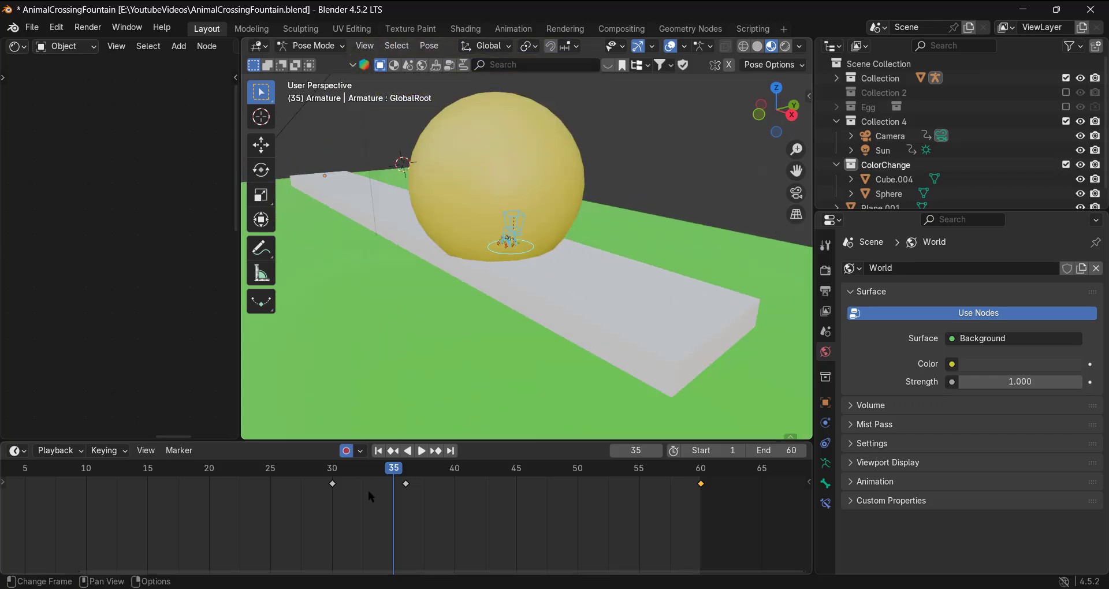
# - Play the animation from the start and watch the cow pass through the yellow sphere, stopping near frame 59
pyautogui.moveTo(260, 495); pyautogui.dragTo(184, 497)
pyautogui.scroll(-6, 244, 501)
pyautogui.click(258, 480)
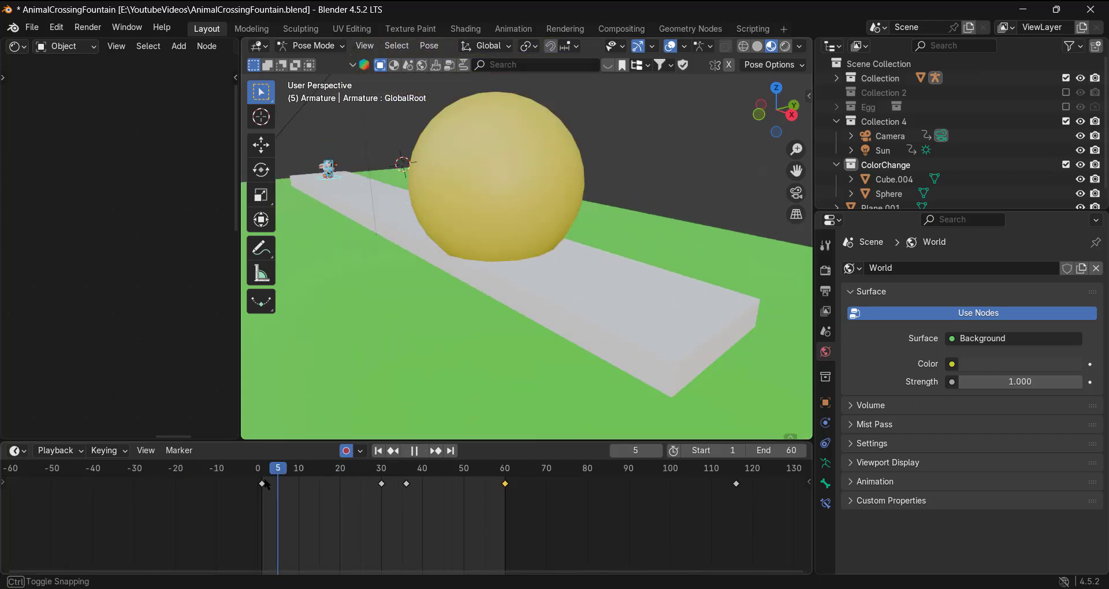
pyautogui.scroll(2, 615, 210)
pyautogui.moveTo(615, 210); pyautogui.dragTo(612, 216, button='middle')
pyautogui.scroll(2, 612, 217)
pyautogui.scroll(-4, 612, 217)
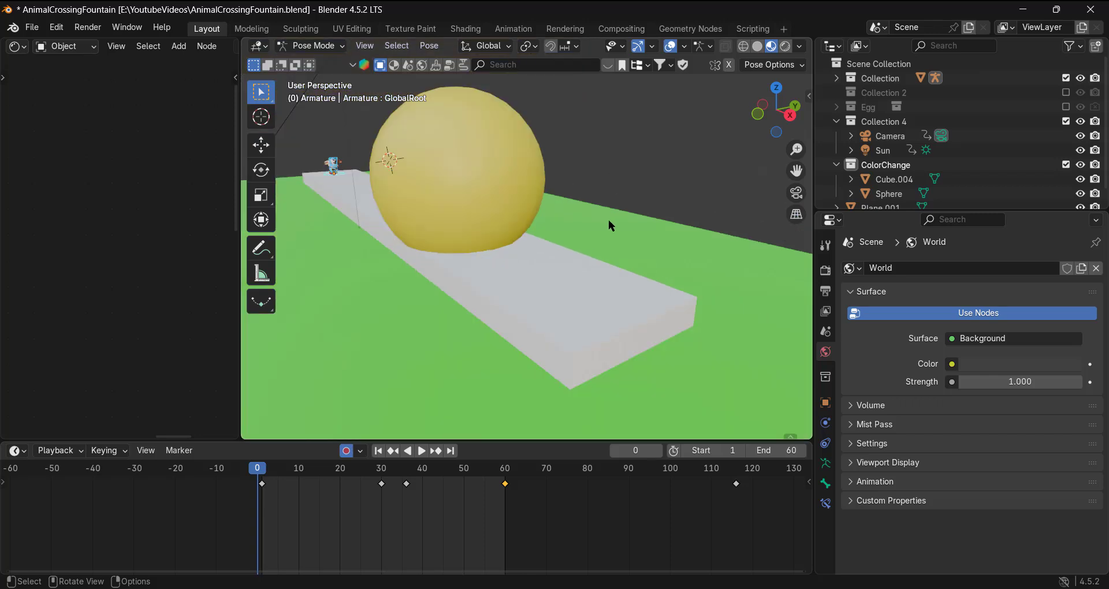
pyautogui.press('space')
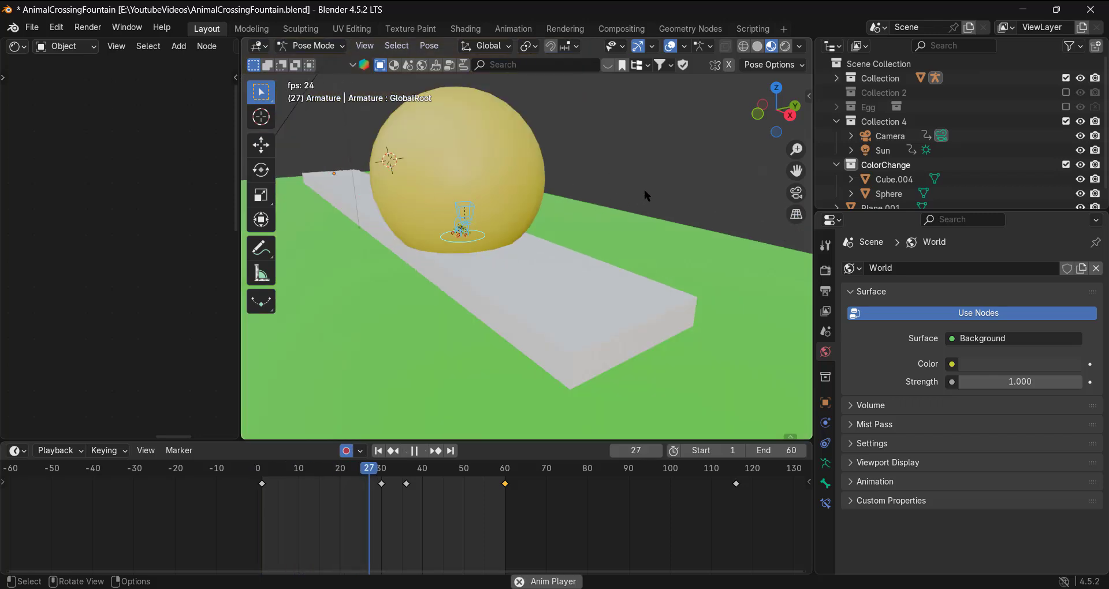
pyautogui.press('space')
pyautogui.scroll(8, 646, 189)
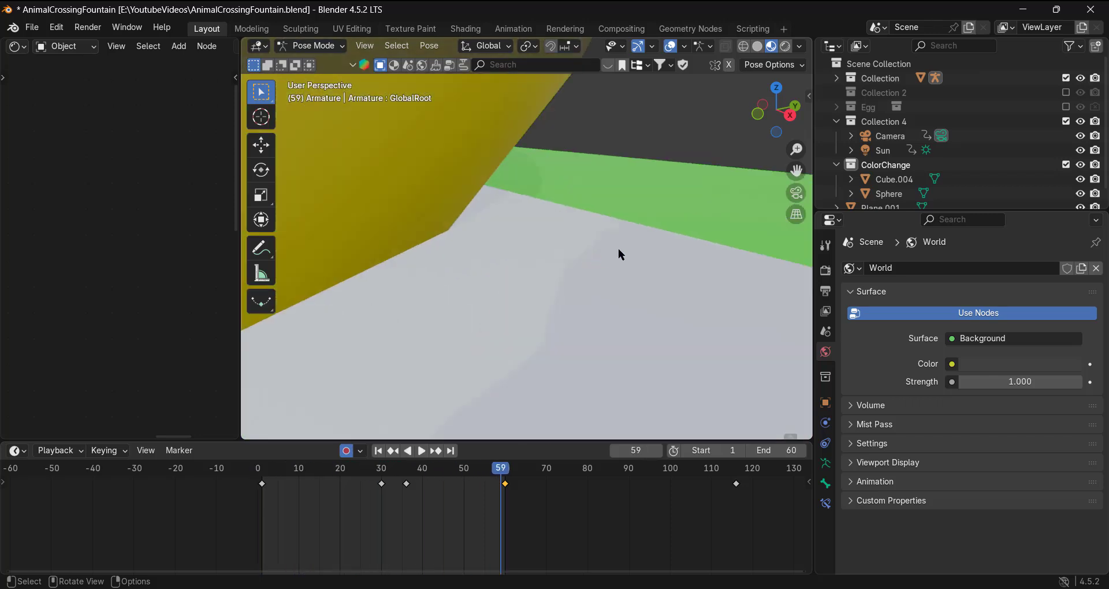
pyautogui.scroll(-10, 650, 246)
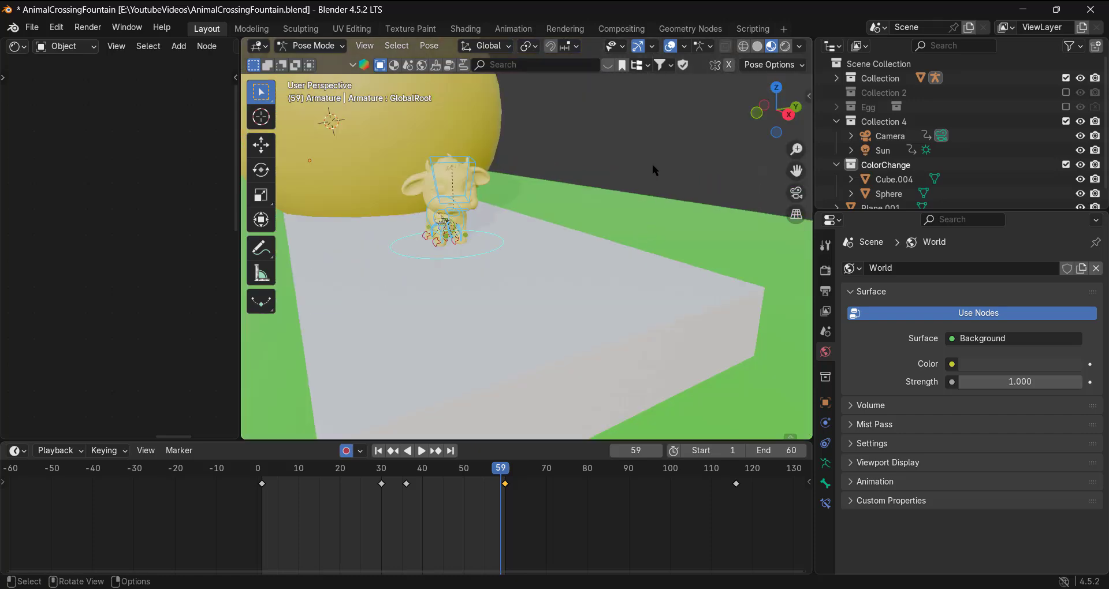
# - Return the cow's armature to Object Mode and hide it in the viewport
pyautogui.click(574, 192)
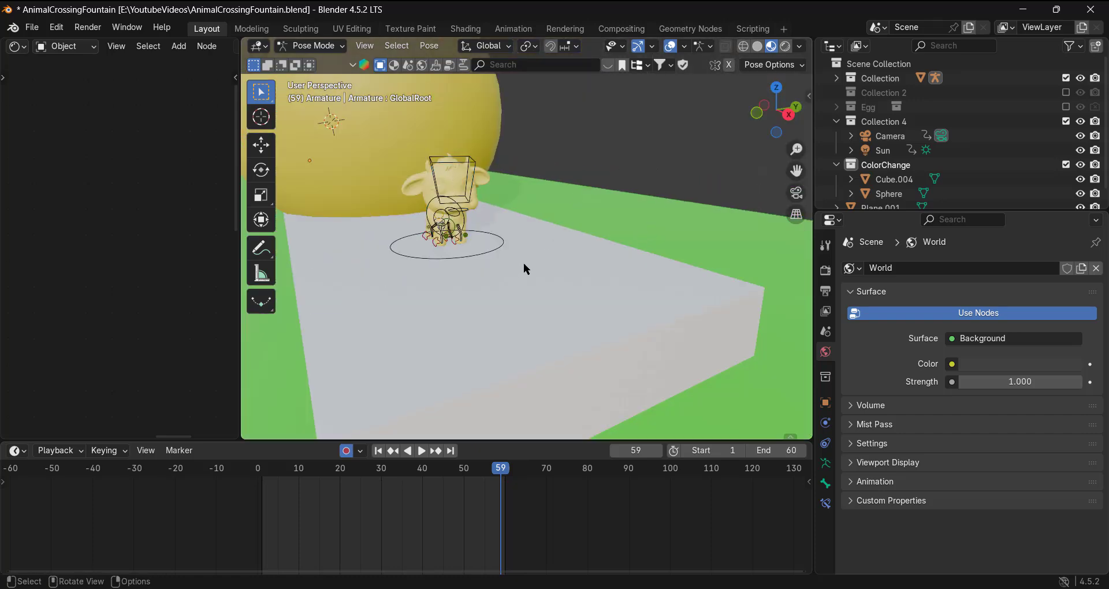
pyautogui.hotkey('ctrl', 'Tab')
pyautogui.click(523, 195)
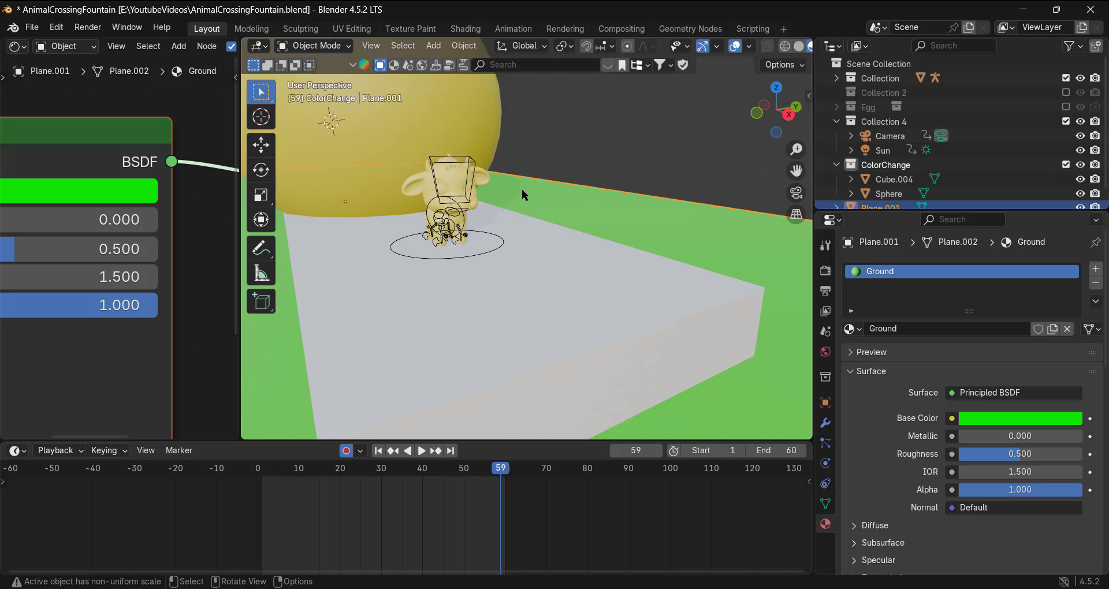
pyautogui.click(470, 165)
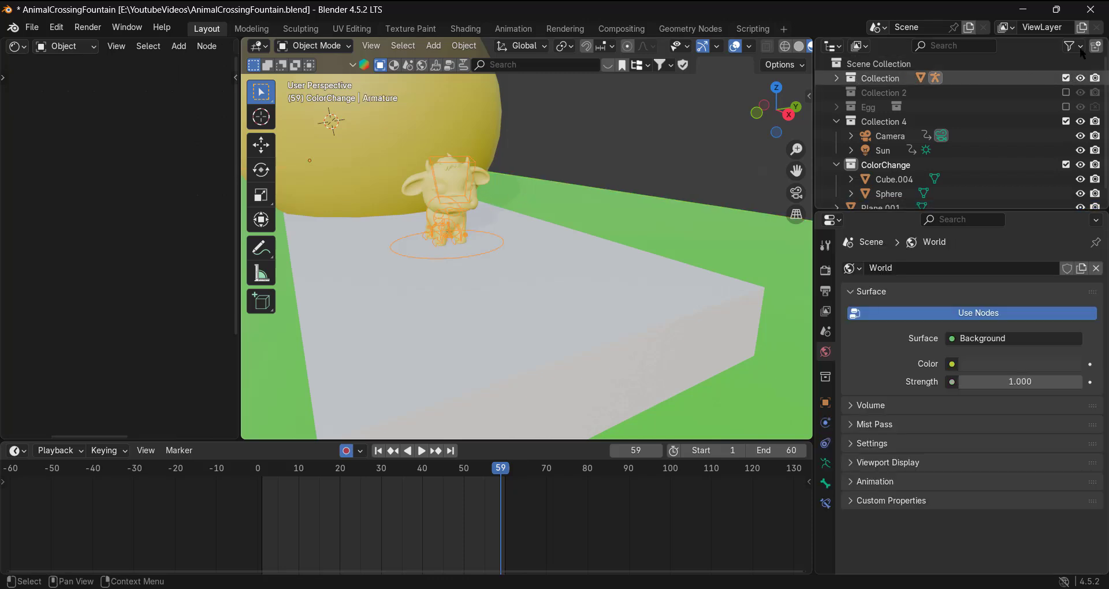
pyautogui.click(836, 78)
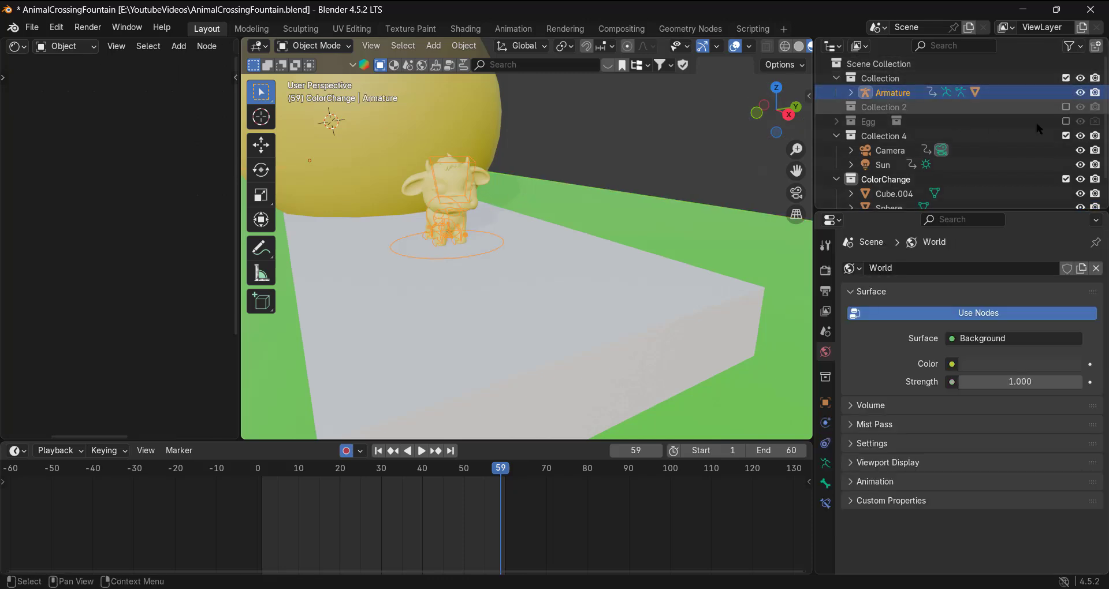
pyautogui.click(1080, 93)
pyautogui.scroll(3, 578, 318)
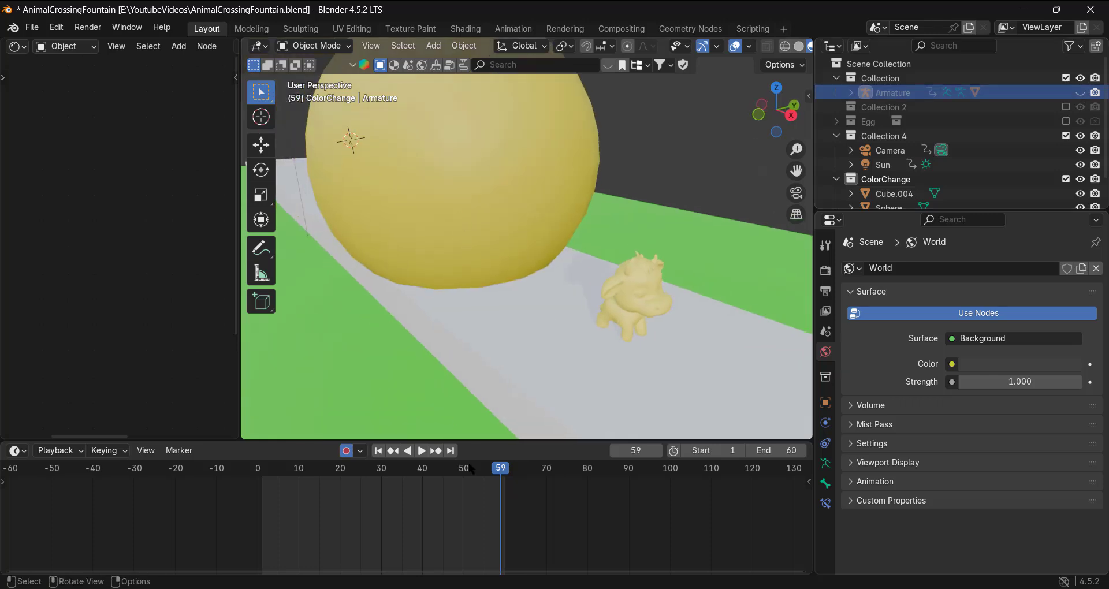
# - Replay the animation from the start with the rig hidden and check the cow leaving the sphere
pyautogui.click(269, 485)
pyautogui.press('space')
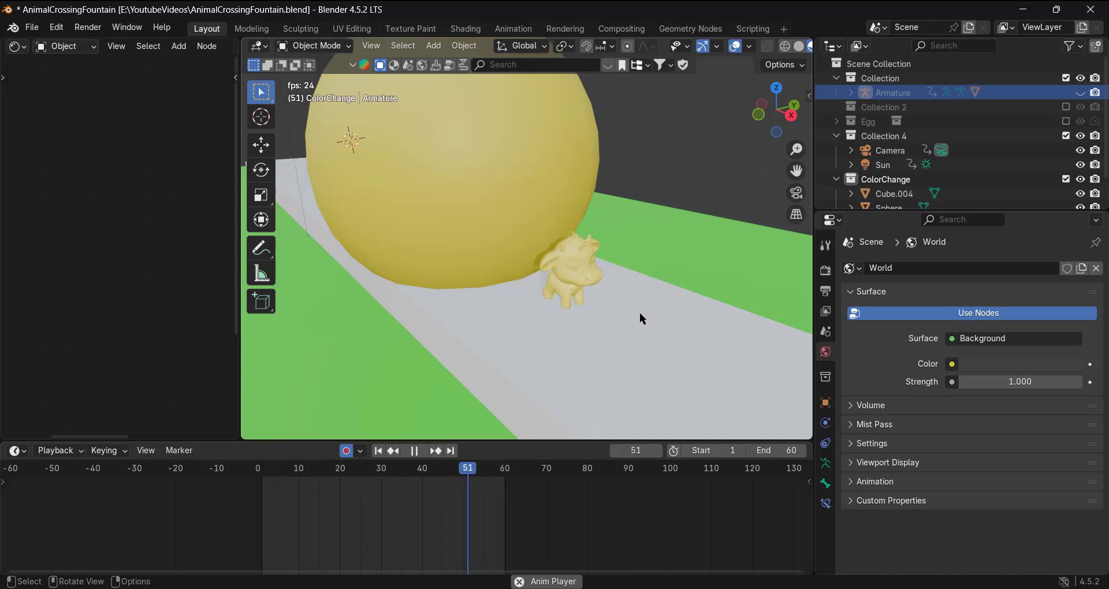
pyautogui.press('space')
pyautogui.moveTo(591, 252)
pyautogui.mouseDown(button='middle')
pyautogui.moveTo(635, 230)
pyautogui.moveTo(598, 257)
pyautogui.mouseUp(button='middle')
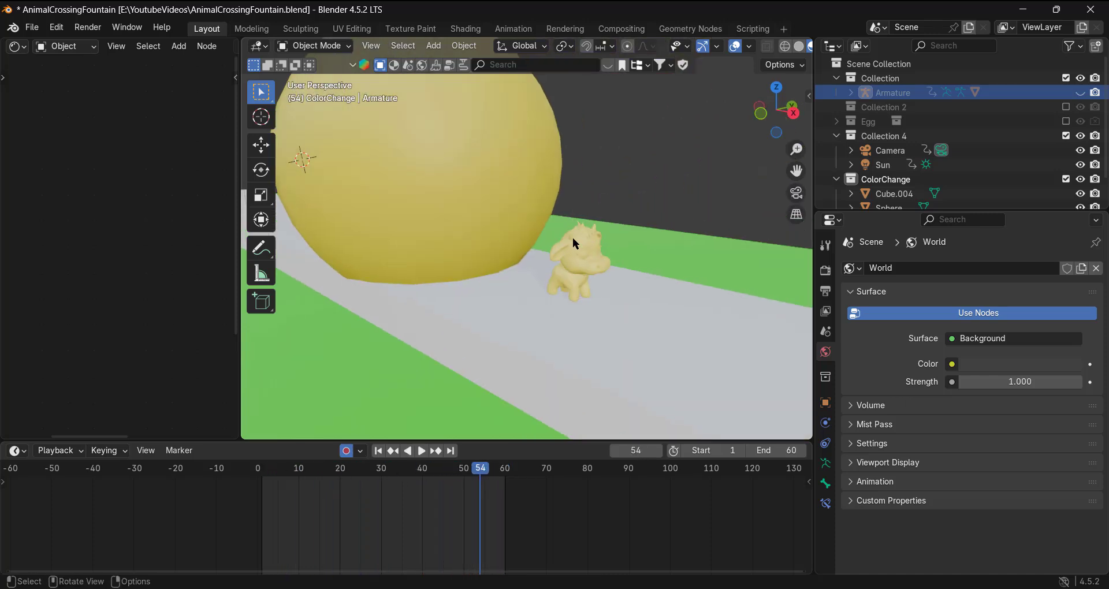
# - Change the Base Color of the large sphere's Yellow material to bright blue
pyautogui.click(502, 190)
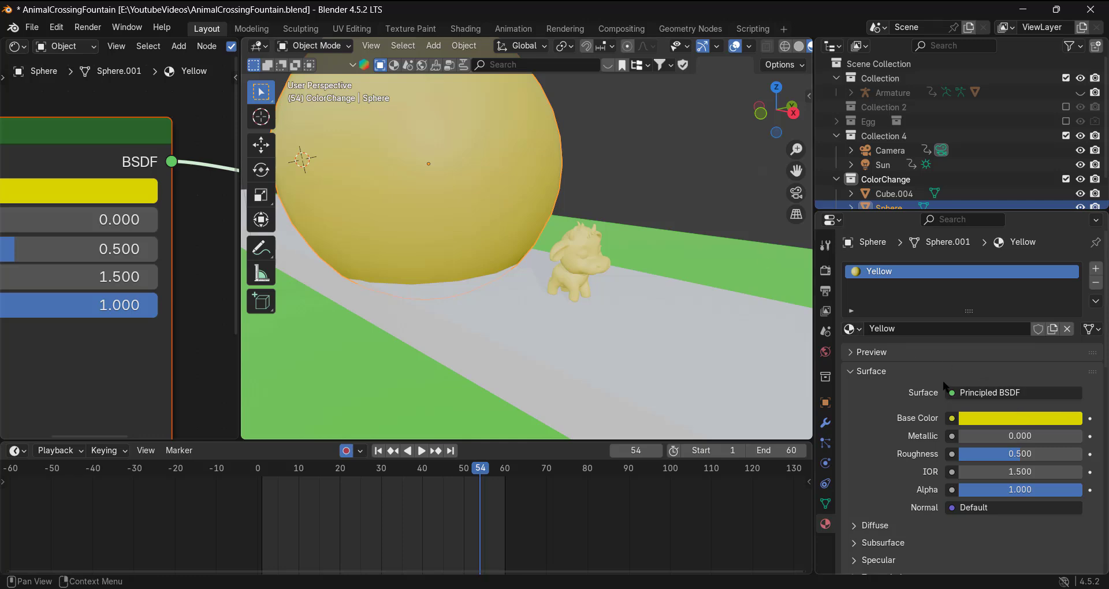
pyautogui.click(989, 419)
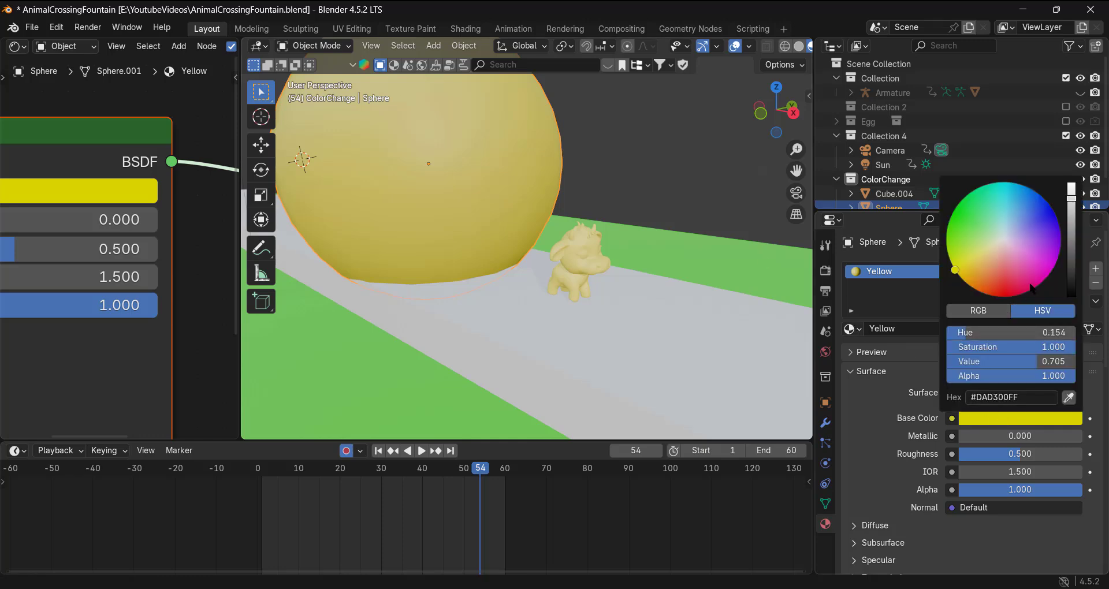
pyautogui.moveTo(1050, 204); pyautogui.dragTo(1044, 198)
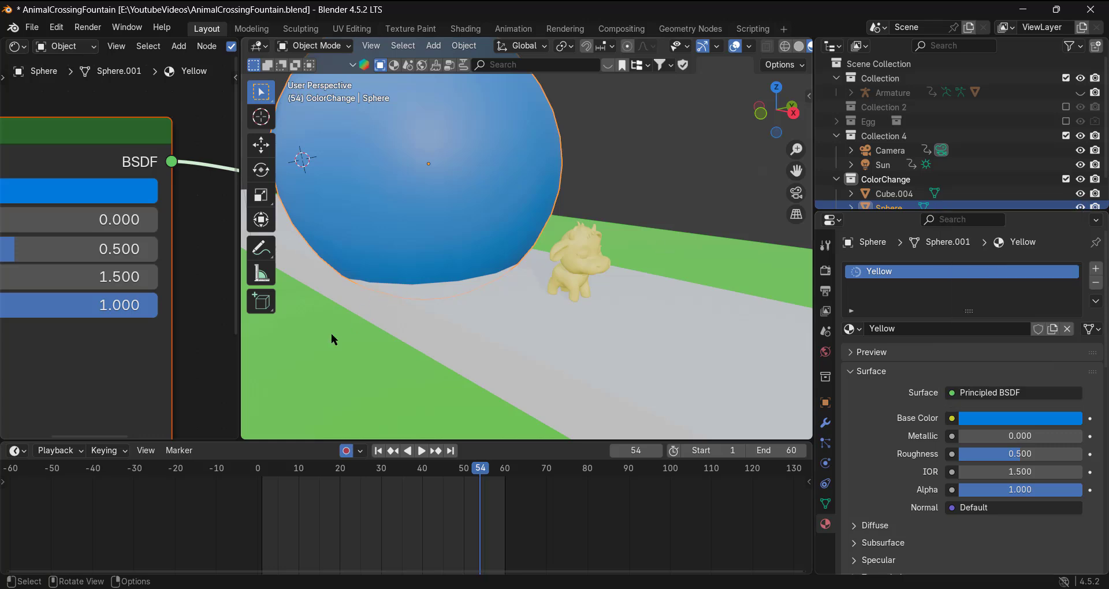
# - Sample the blue sphere with the eyedropper as the Base Color of the cow's second Principled BSDF
pyautogui.scroll(-3, 46, 337)
pyautogui.moveTo(47, 337); pyautogui.dragTo(230, 296, button='middle')
pyautogui.scroll(-8, 47, 315)
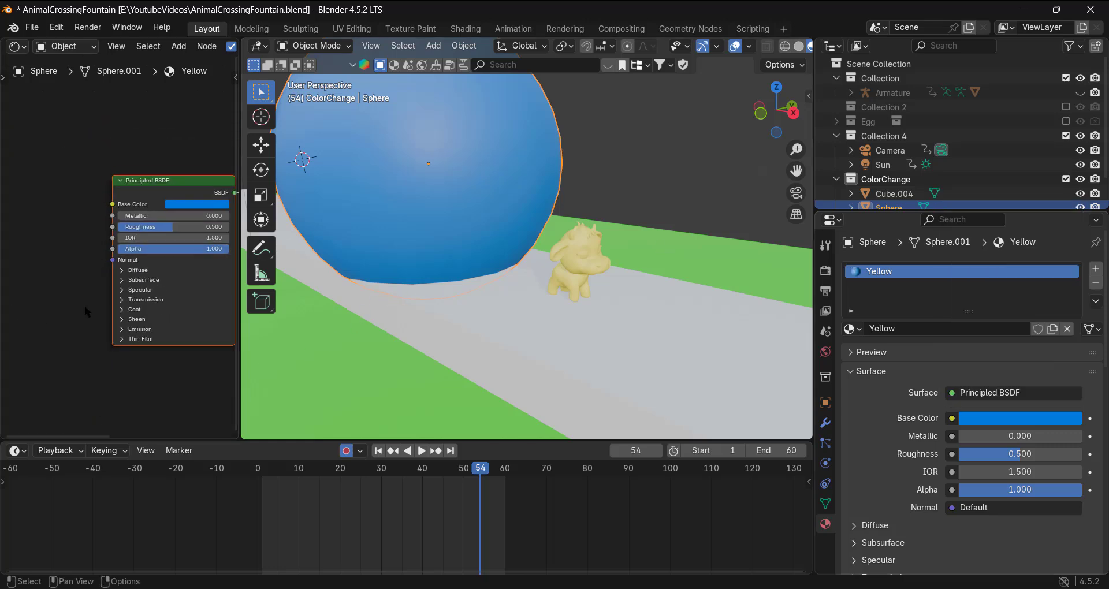
pyautogui.moveTo(94, 306); pyautogui.dragTo(13, 353, button='middle')
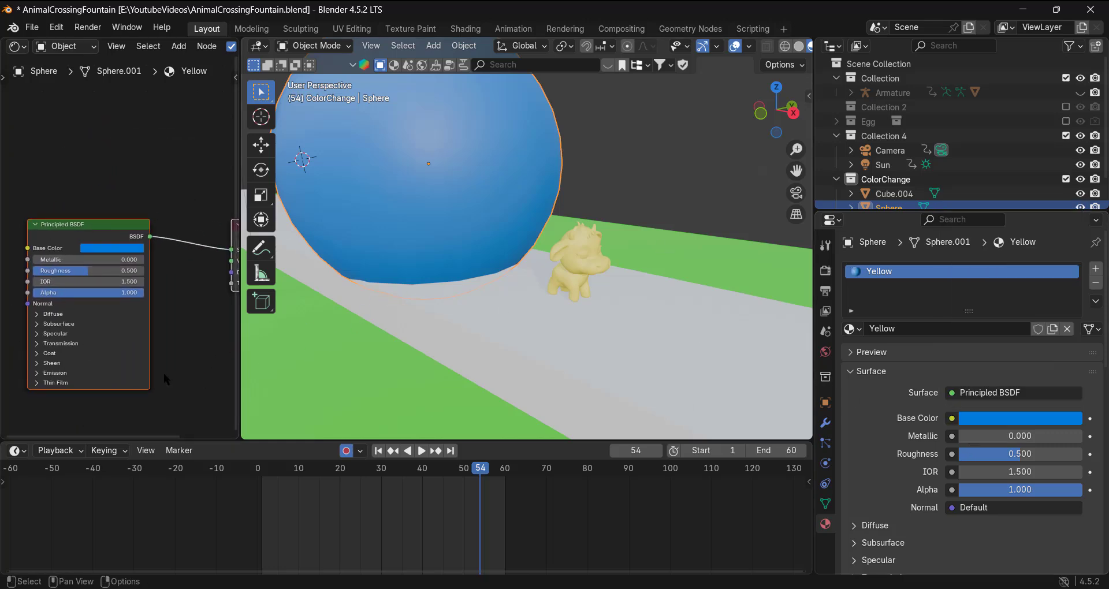
pyautogui.click(570, 259)
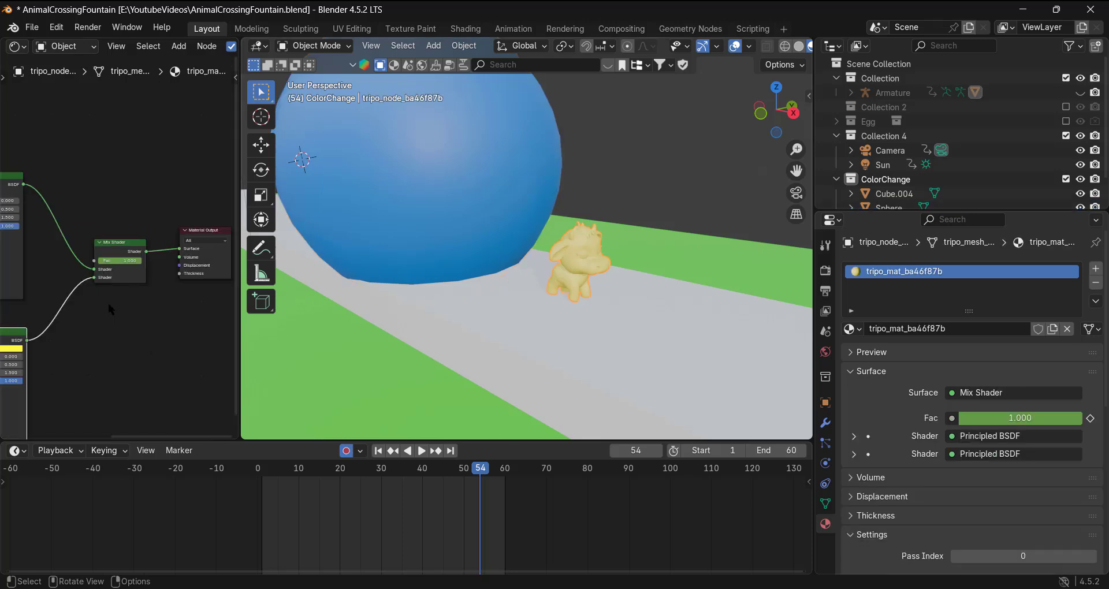
pyautogui.scroll(2, 115, 254)
pyautogui.click(70, 321)
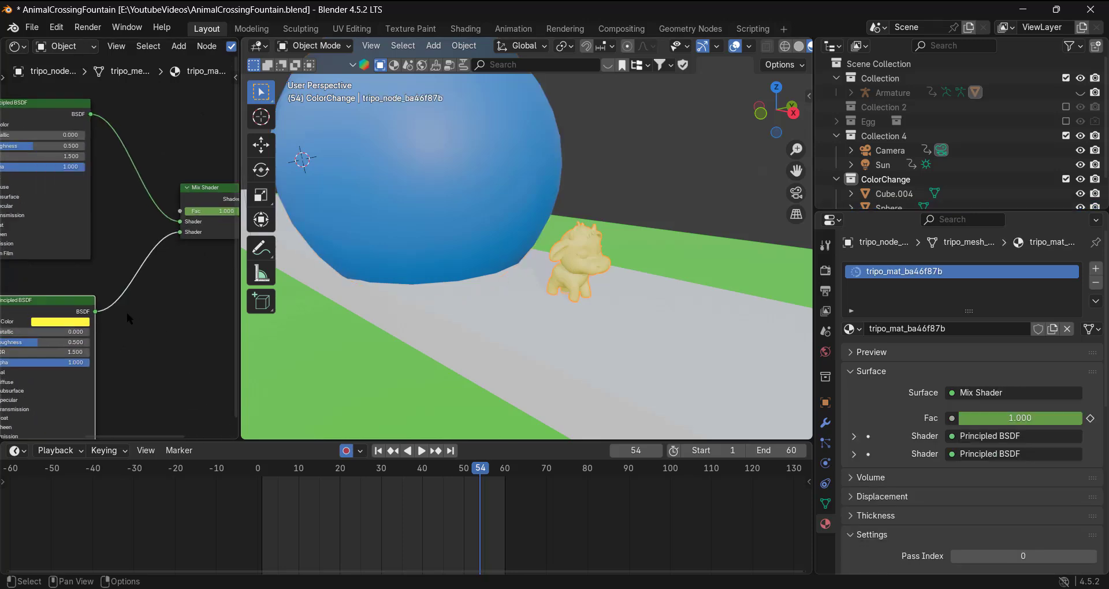
pyautogui.click(72, 322)
pyautogui.click(115, 308)
pyautogui.click(463, 141)
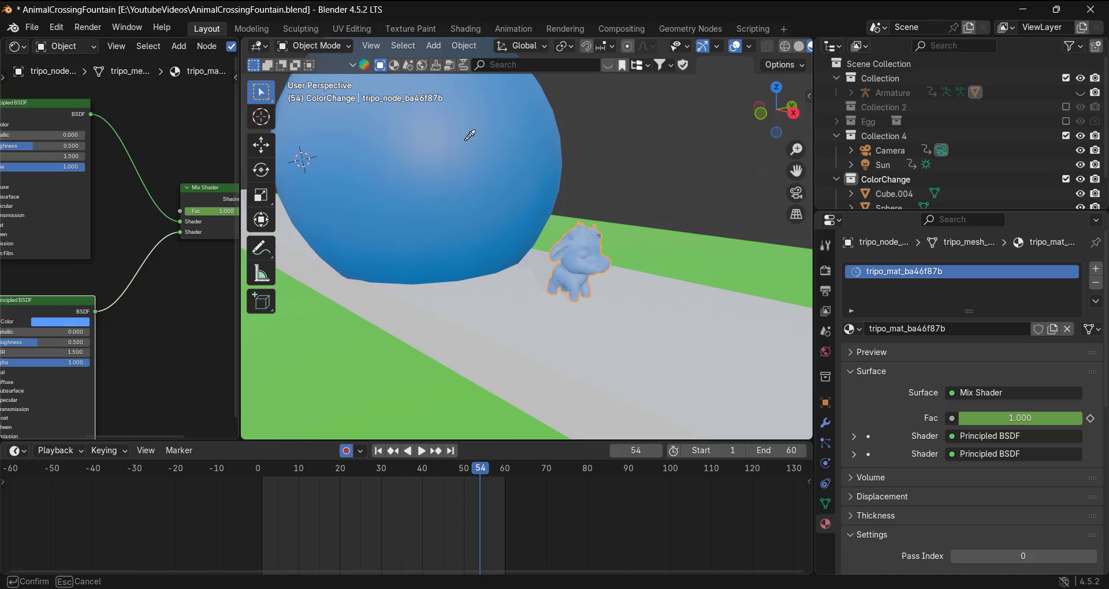
# - Scrub between frames 14 and 32 and examine the cow's colour switch up close inside the sphere
pyautogui.moveTo(480, 467); pyautogui.dragTo(316, 439)
pyautogui.moveTo(337, 395); pyautogui.dragTo(404, 366, button='middle')
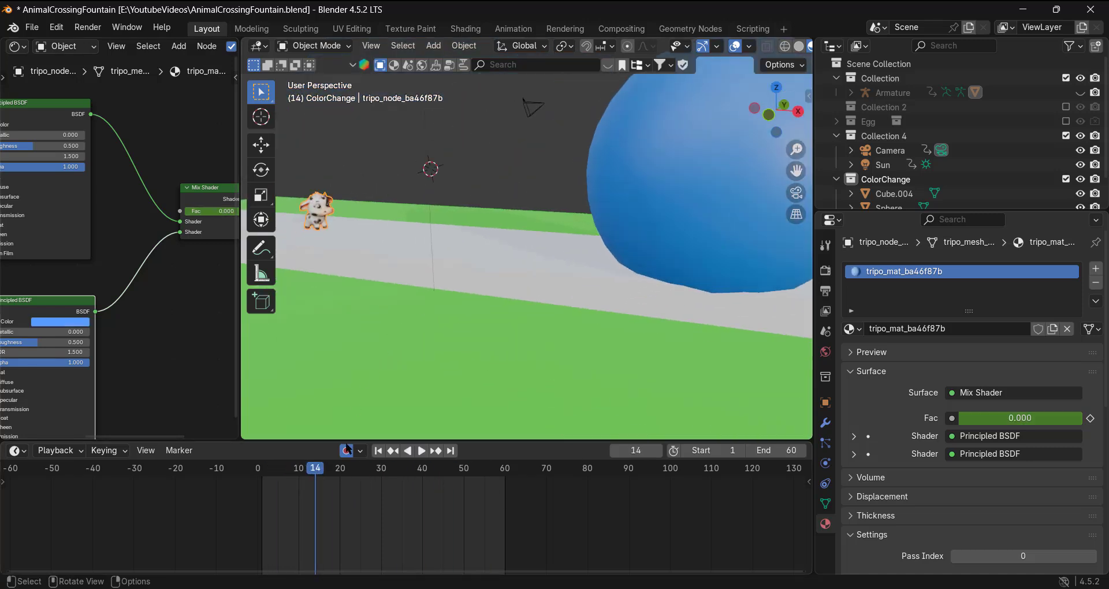
pyautogui.moveTo(314, 479); pyautogui.dragTo(390, 495)
pyautogui.moveTo(533, 335); pyautogui.dragTo(513, 324, button='middle')
pyautogui.scroll(4, 568, 277)
pyautogui.scroll(2, 573, 278)
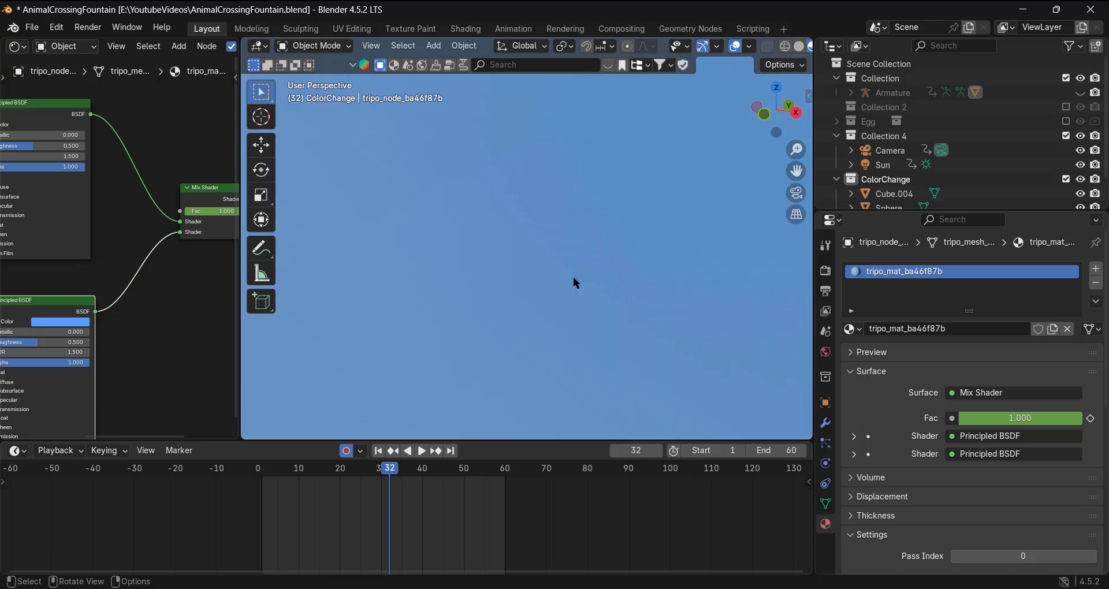
pyautogui.scroll(-2, 573, 279)
pyautogui.scroll(6, 573, 274)
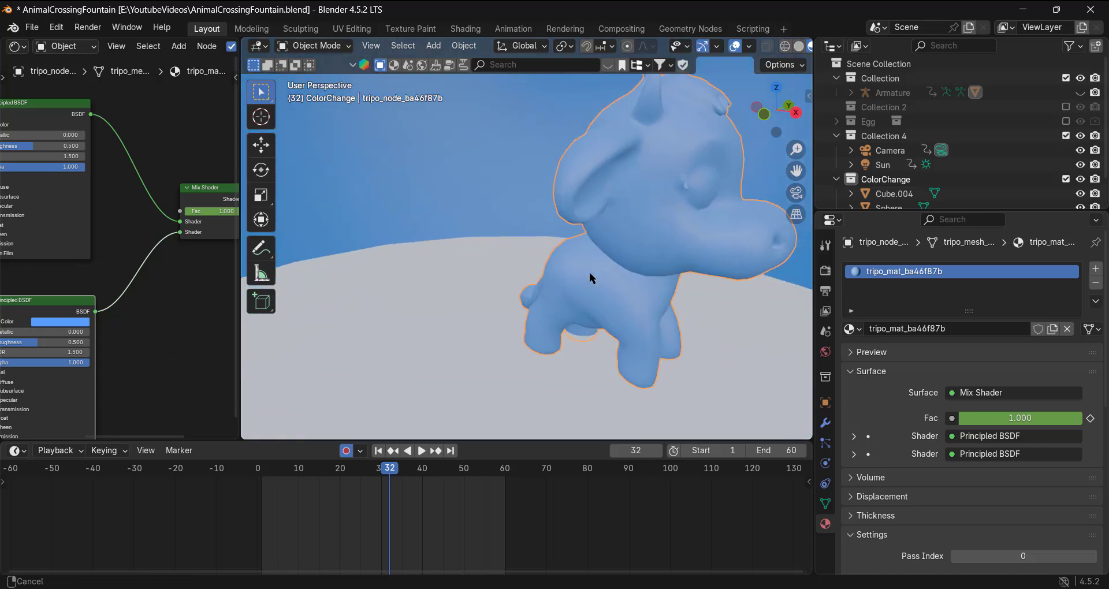
pyautogui.press('space')
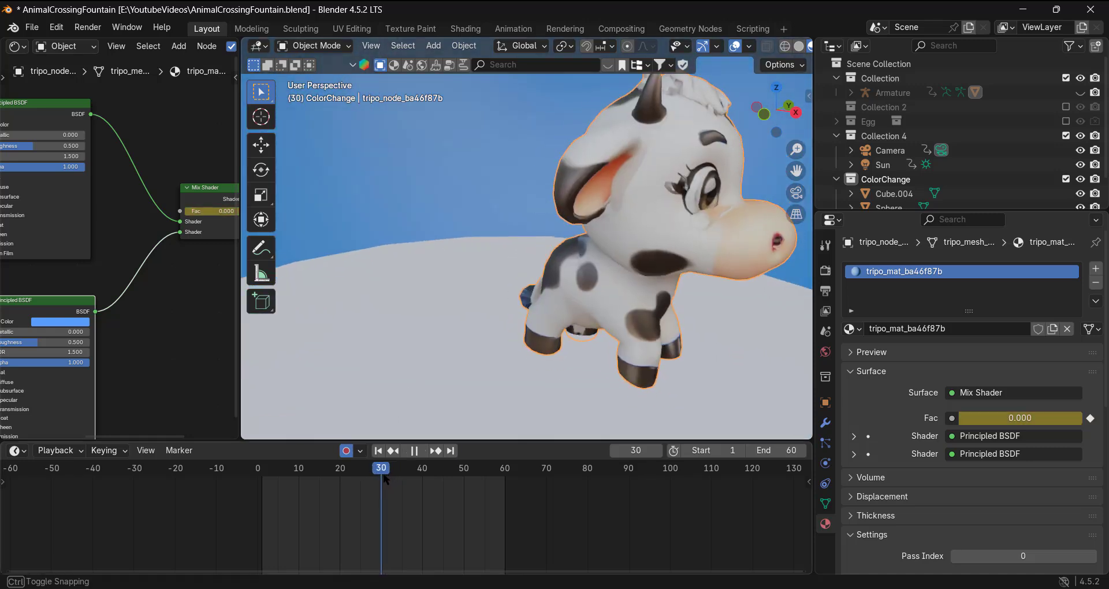
# - Scrub on to frame 60 and check the cow walking out of the blue sphere
pyautogui.moveTo(388, 476); pyautogui.dragTo(450, 436)
pyautogui.scroll(-8, 535, 310)
pyautogui.scroll(-2, 535, 312)
pyautogui.scroll(2, 529, 324)
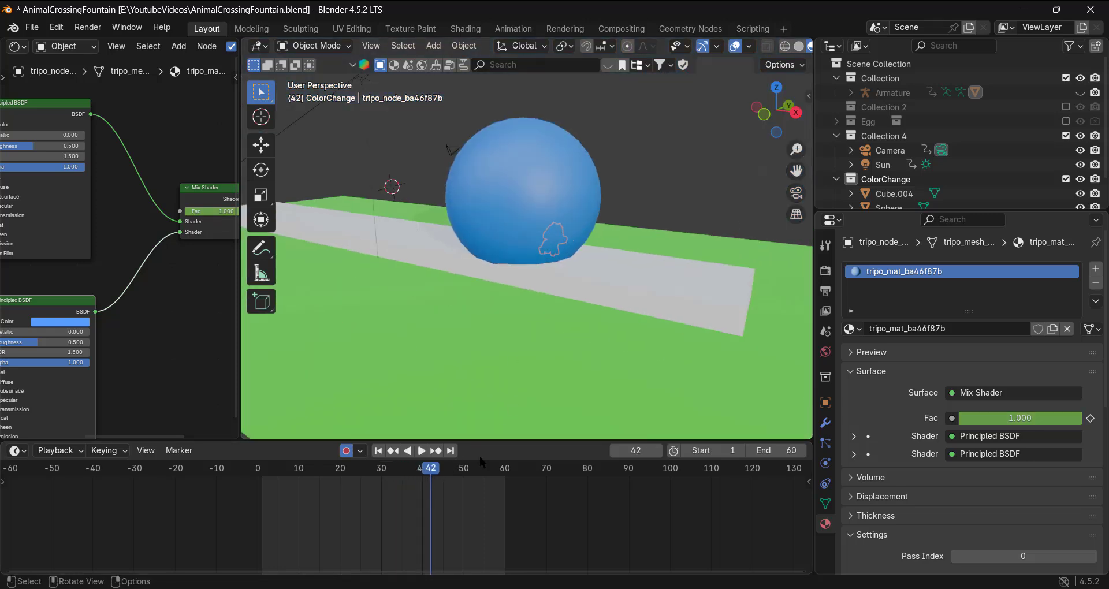
pyautogui.moveTo(435, 475); pyautogui.dragTo(507, 496)
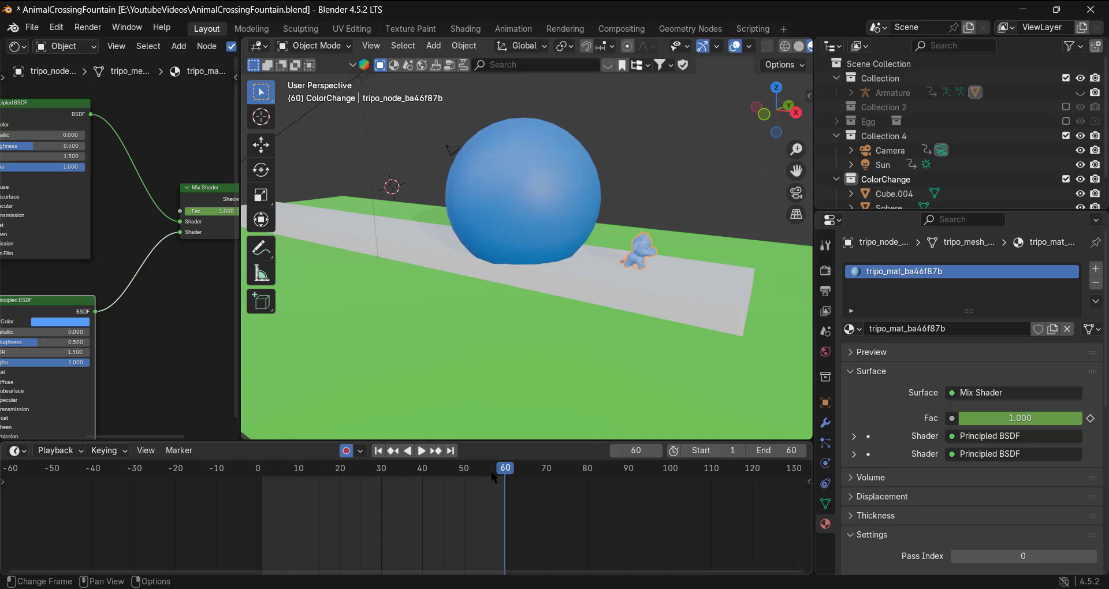
# - Duplicate the grey path block and place the copy 12.919 m along the Y axis
pyautogui.scroll(-5, 453, 359)
pyautogui.moveTo(501, 272); pyautogui.dragTo(439, 324, button='middle')
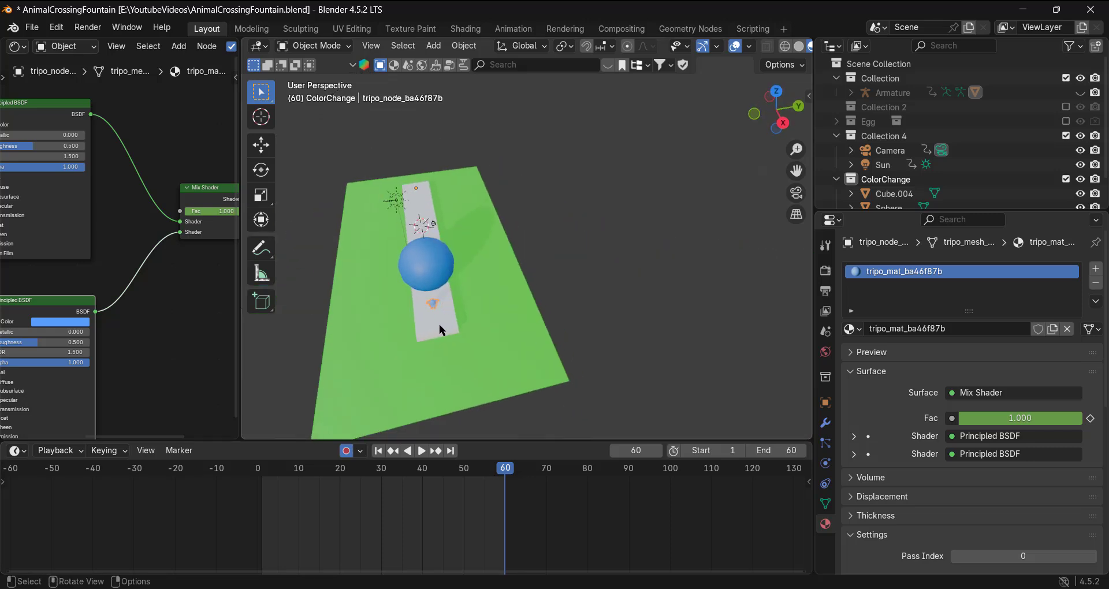
pyautogui.click(449, 318)
pyautogui.scroll(2, 449, 322)
pyautogui.hotkey('shift', 'd')
pyautogui.press('x')
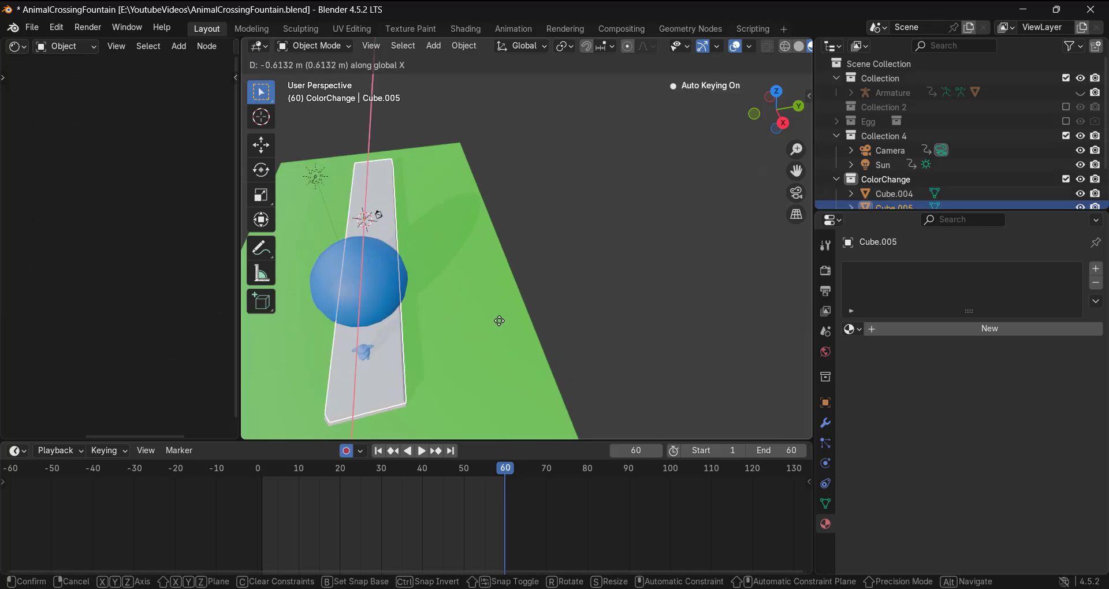
pyautogui.press('y')
pyautogui.click(519, 324)
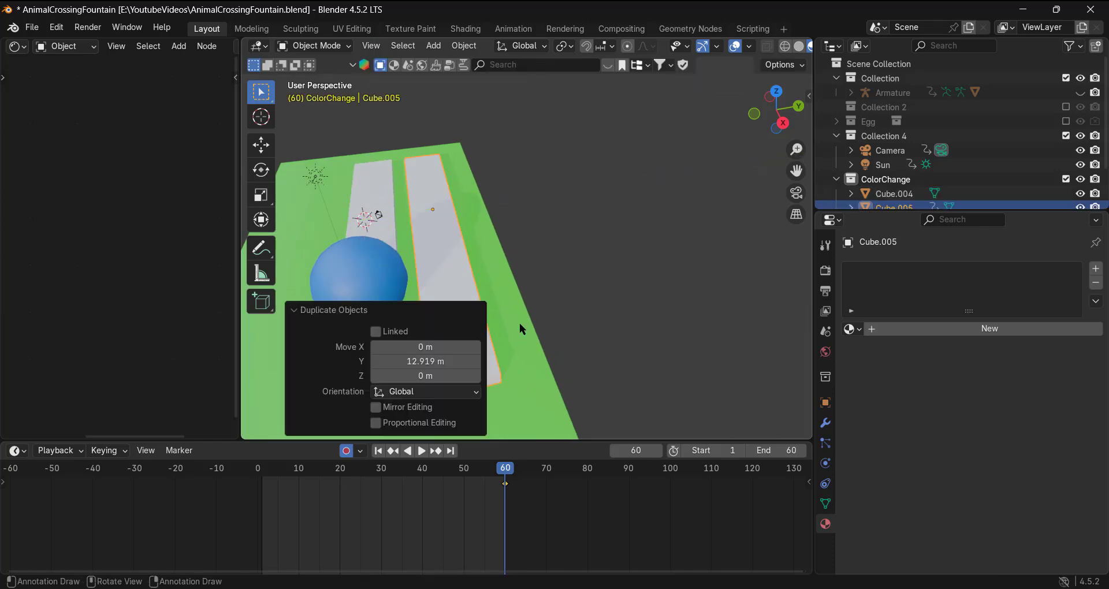
# - Duplicate the new path block and move the copy -26.135 m along Y, to the other side of the original path
pyautogui.hotkey('shift', 'd')
pyautogui.press('y')
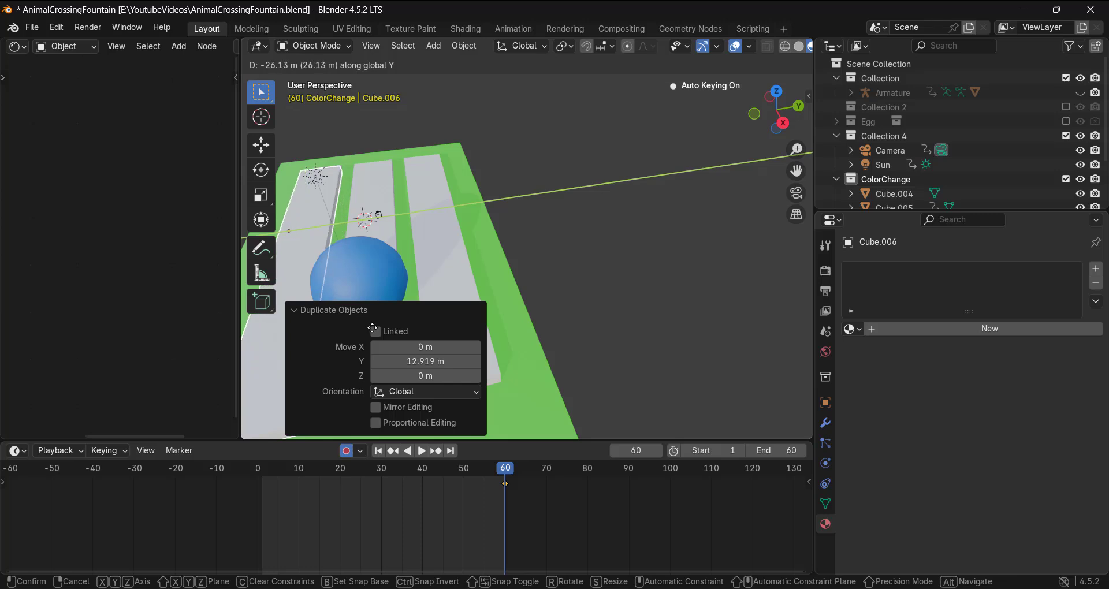
pyautogui.click(471, 268)
pyautogui.moveTo(472, 268); pyautogui.dragTo(497, 209, button='middle')
pyautogui.scroll(-5, 523, 228)
pyautogui.moveTo(615, 304); pyautogui.dragTo(617, 288, button='middle')
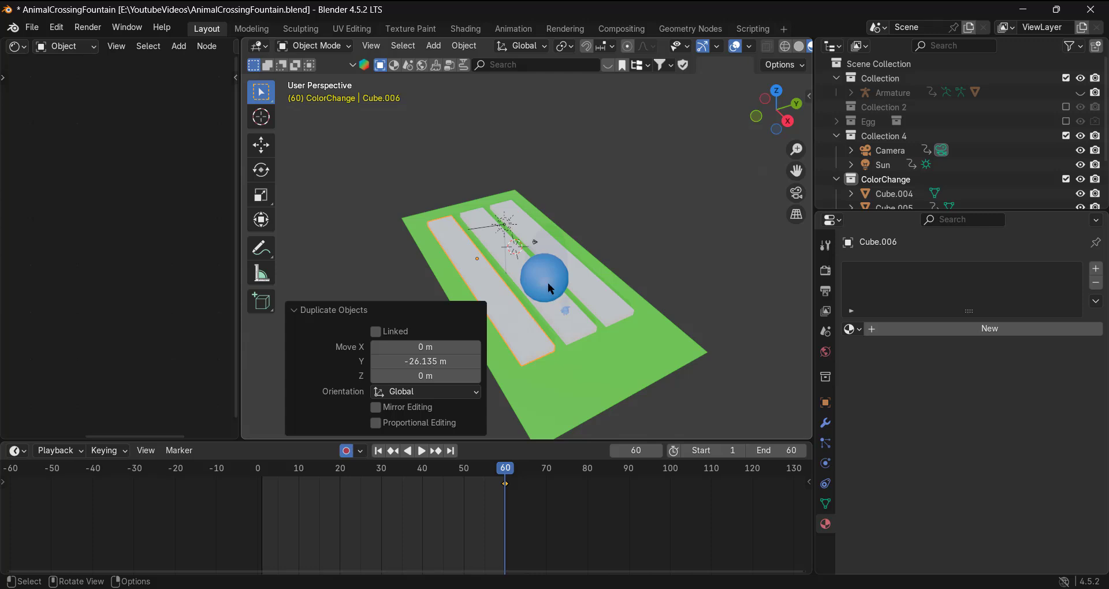
pyautogui.click(322, 312)
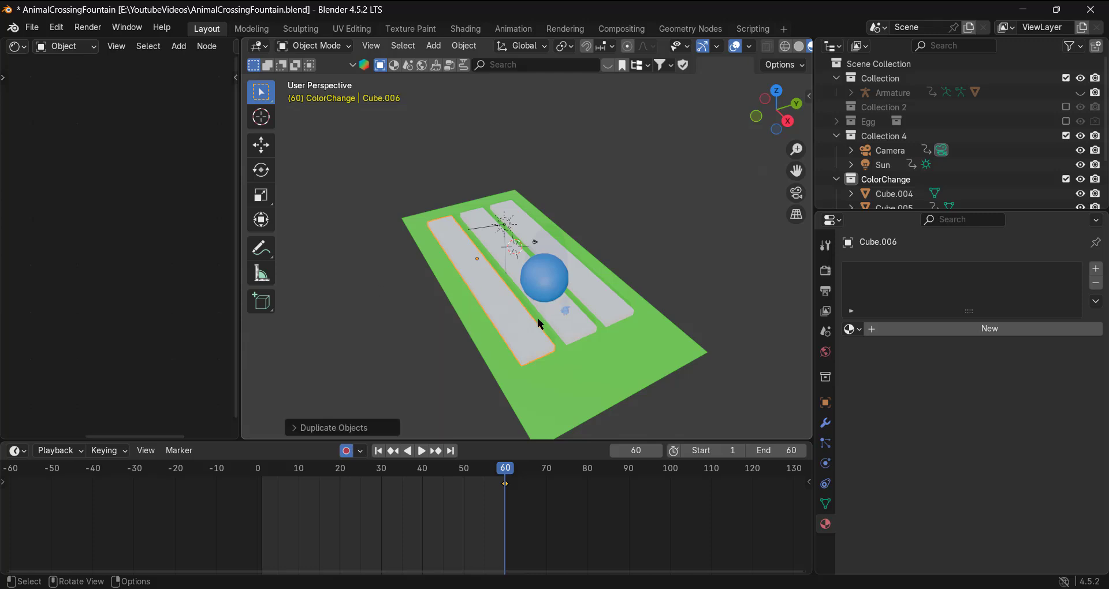
pyautogui.scroll(4, 538, 319)
pyautogui.moveTo(537, 319); pyautogui.dragTo(516, 303, button='middle')
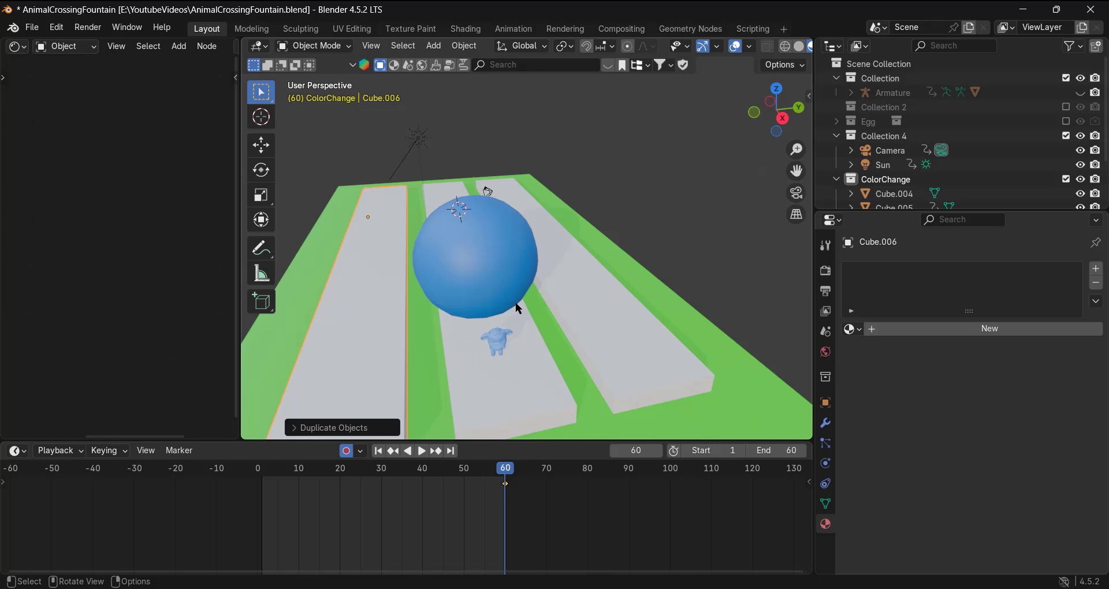
# - Select the cow and examine its material nodes, from the Mix Shader back to the image texture
pyautogui.click(503, 342)
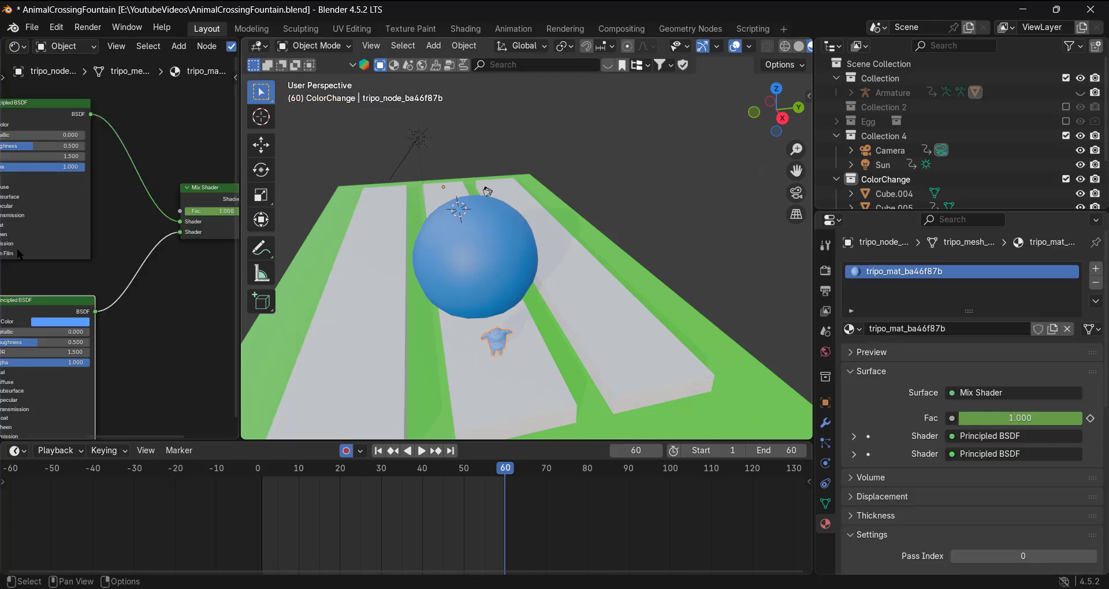
pyautogui.scroll(-5, 115, 260)
pyautogui.moveTo(163, 242); pyautogui.dragTo(225, 250, button='middle')
pyautogui.scroll(9, 138, 241)
pyautogui.scroll(-10, 147, 241)
pyautogui.scroll(5, 134, 223)
pyautogui.moveTo(108, 171); pyautogui.dragTo(214, 197, button='middle')
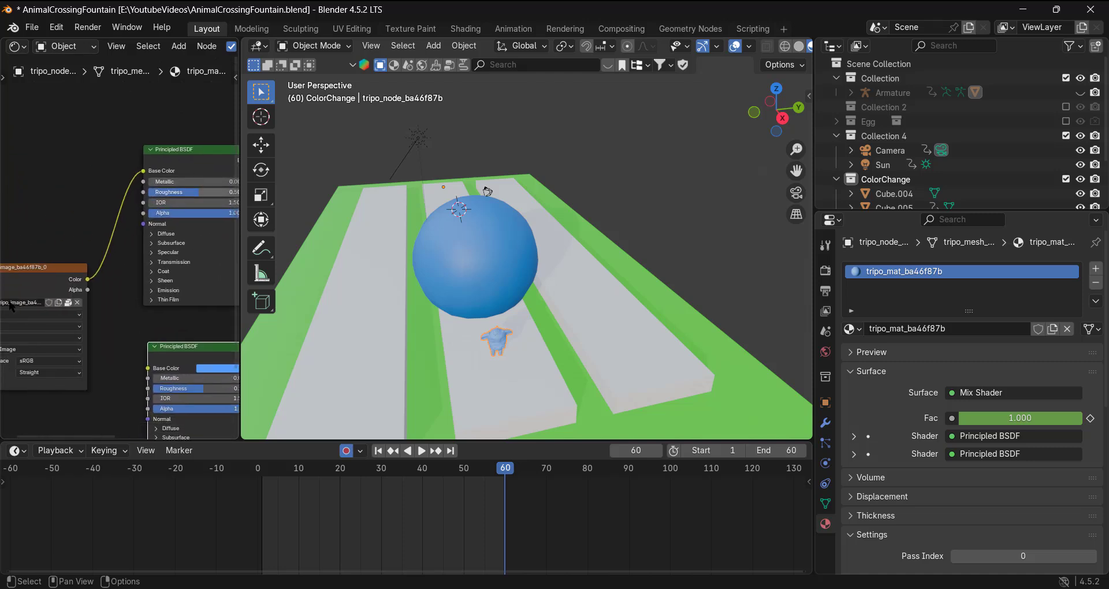
# - Examine the Mix Shader's Fac value and the two Principled BSDF nodes feeding it, alongside a closer view of the blue cow
pyautogui.moveTo(214, 413); pyautogui.dragTo(105, 287, button='middle')
pyautogui.moveTo(174, 272); pyautogui.dragTo(103, 349, button='middle')
pyautogui.scroll(2, 172, 233)
pyautogui.moveTo(211, 231); pyautogui.dragTo(104, 284, button='middle')
pyautogui.scroll(3, 134, 289)
pyautogui.scroll(3, 106, 283)
pyautogui.scroll(3, 120, 282)
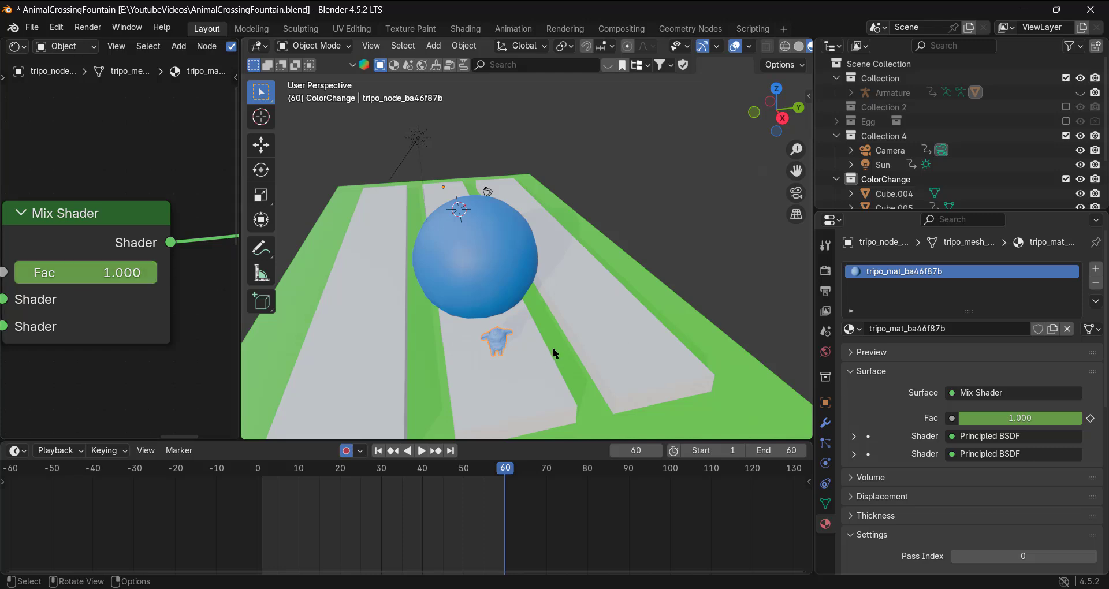
pyautogui.moveTo(553, 348); pyautogui.dragTo(556, 320, button='middle')
pyautogui.scroll(3, 612, 223)
pyautogui.scroll(-4, 131, 278)
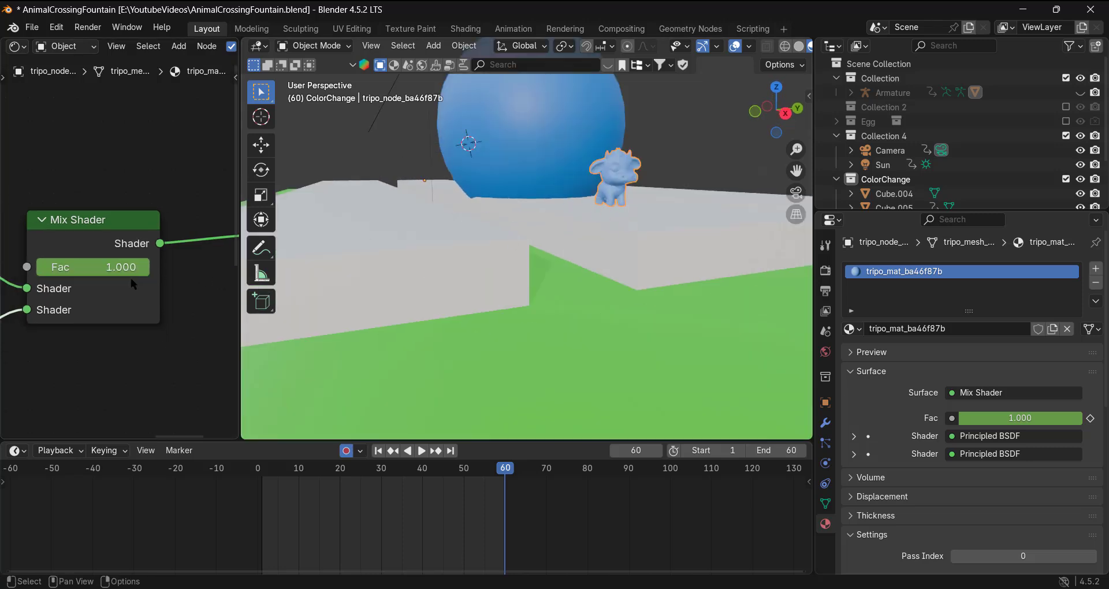
pyautogui.moveTo(167, 324); pyautogui.dragTo(237, 331, button='middle')
pyautogui.moveTo(137, 303); pyautogui.dragTo(217, 305, button='middle')
pyautogui.scroll(-1, 217, 305)
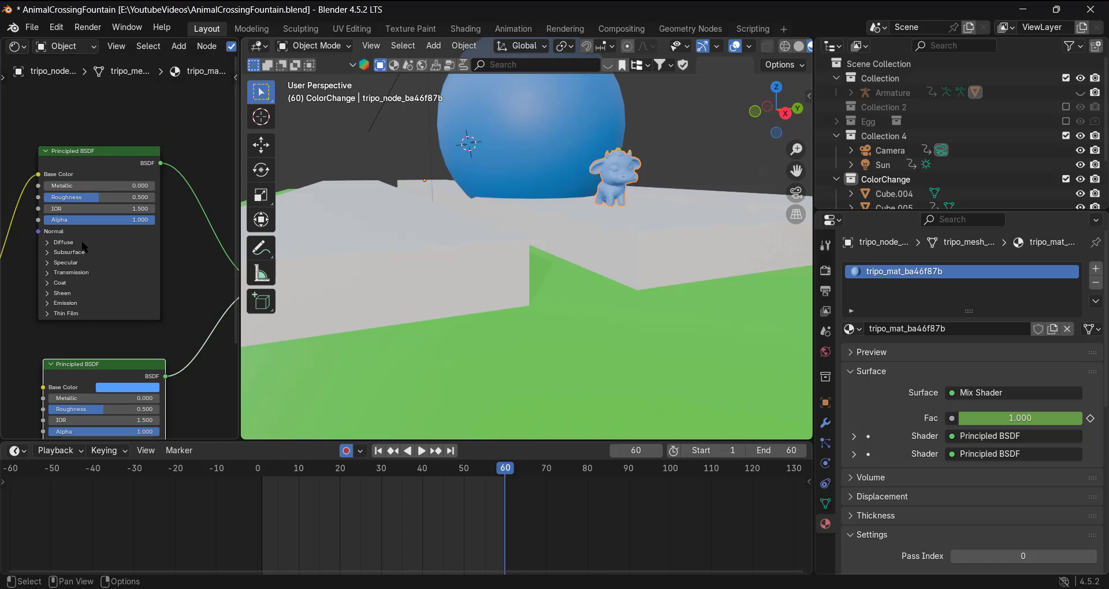
pyautogui.moveTo(234, 256); pyautogui.dragTo(181, 268, button='middle')
pyautogui.scroll(-4, 149, 282)
pyautogui.moveTo(92, 276); pyautogui.dragTo(137, 286, button='middle')
pyautogui.scroll(1, 137, 286)
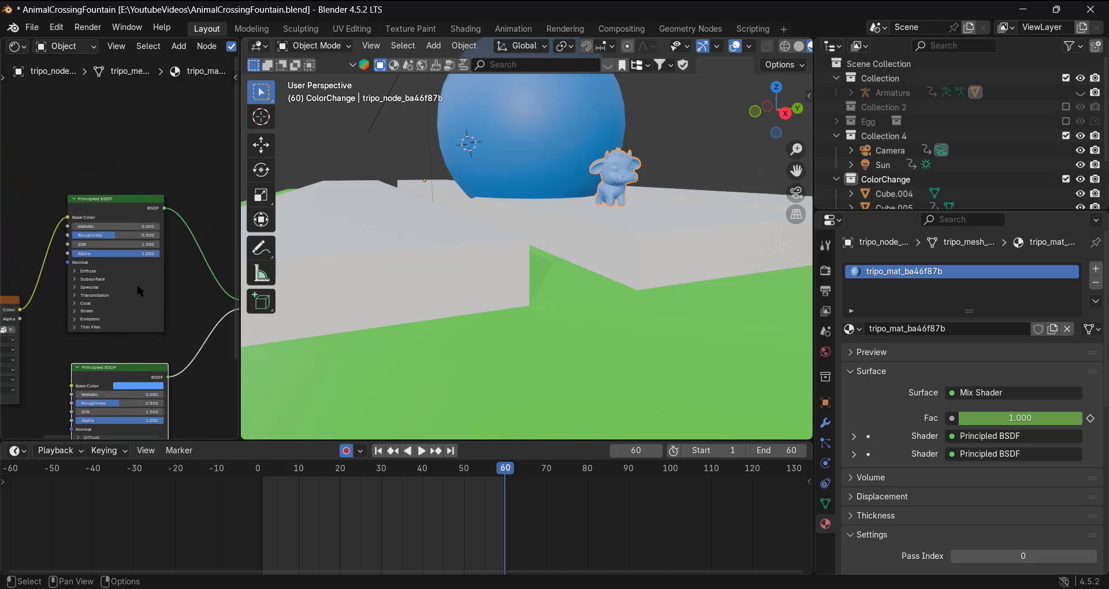
# - Move the image texture node up so it sits beside the upper Principled BSDF it feeds
pyautogui.scroll(-4, 130, 286)
pyautogui.scroll(2, 86, 286)
pyautogui.moveTo(39, 286); pyautogui.dragTo(94, 287, button='middle')
pyautogui.click(53, 294)
pyautogui.moveTo(52, 294); pyautogui.dragTo(65, 187)
pyautogui.moveTo(124, 268); pyautogui.dragTo(25, 254, button='middle')
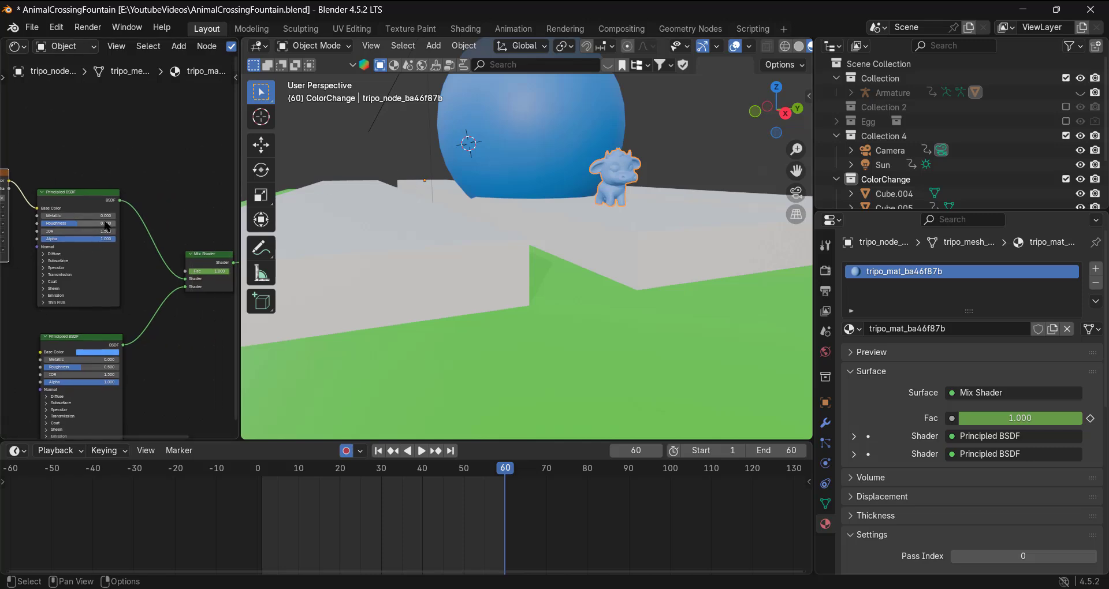
# - Examine how the textured and blue Principled BSDF nodes connect through the Mix Shader to the Material Output
pyautogui.scroll(3, 181, 280)
pyautogui.moveTo(183, 282); pyautogui.dragTo(63, 264, button='middle')
pyautogui.scroll(2, 62, 262)
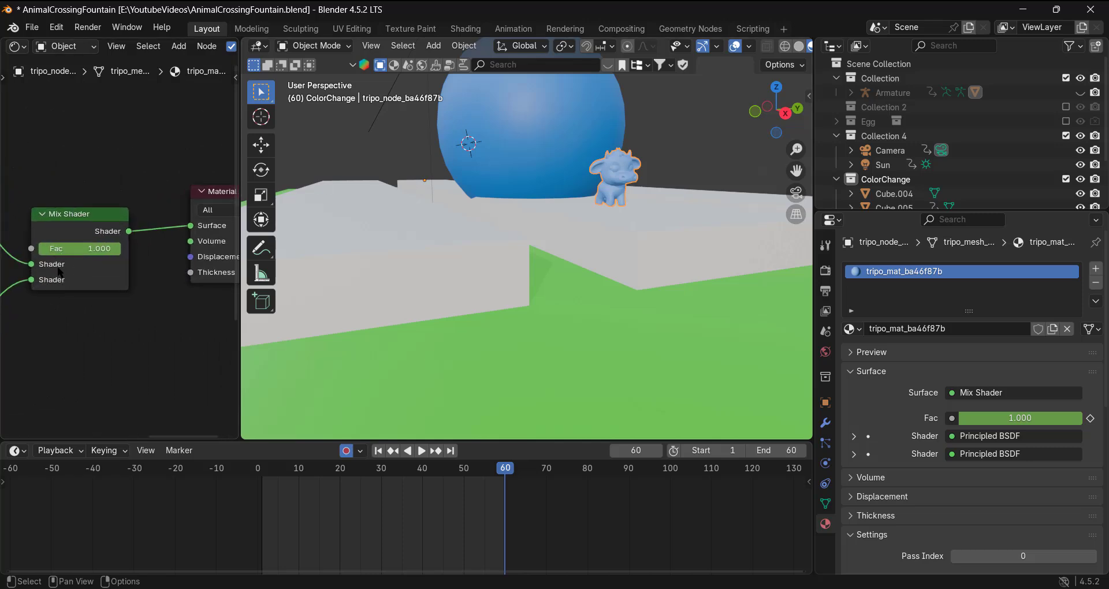
pyautogui.scroll(-3, 52, 279)
pyautogui.moveTo(10, 345); pyautogui.dragTo(64, 311, button='middle')
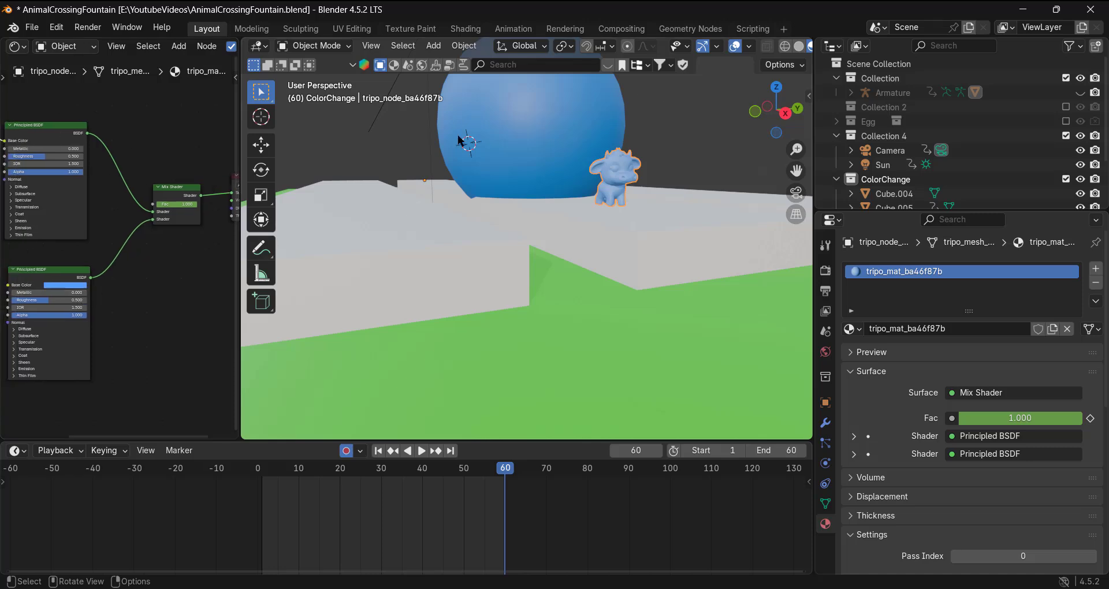
pyautogui.scroll(2, 99, 261)
pyautogui.moveTo(100, 261); pyautogui.dragTo(60, 282, button='middle')
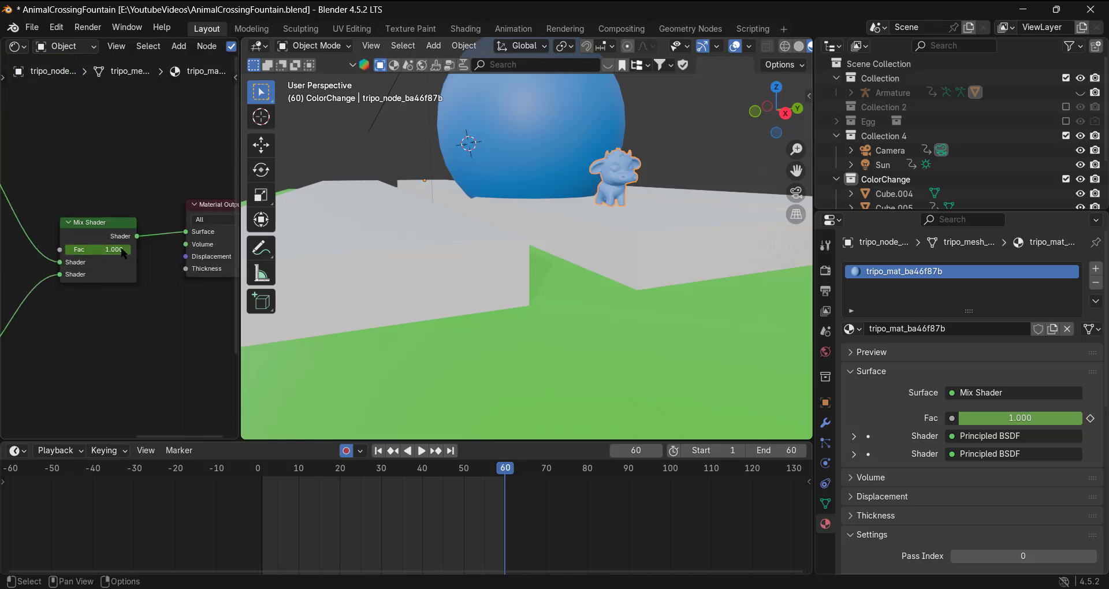
pyautogui.scroll(-4, 118, 251)
pyautogui.moveTo(78, 251); pyautogui.dragTo(141, 206, button='middle')
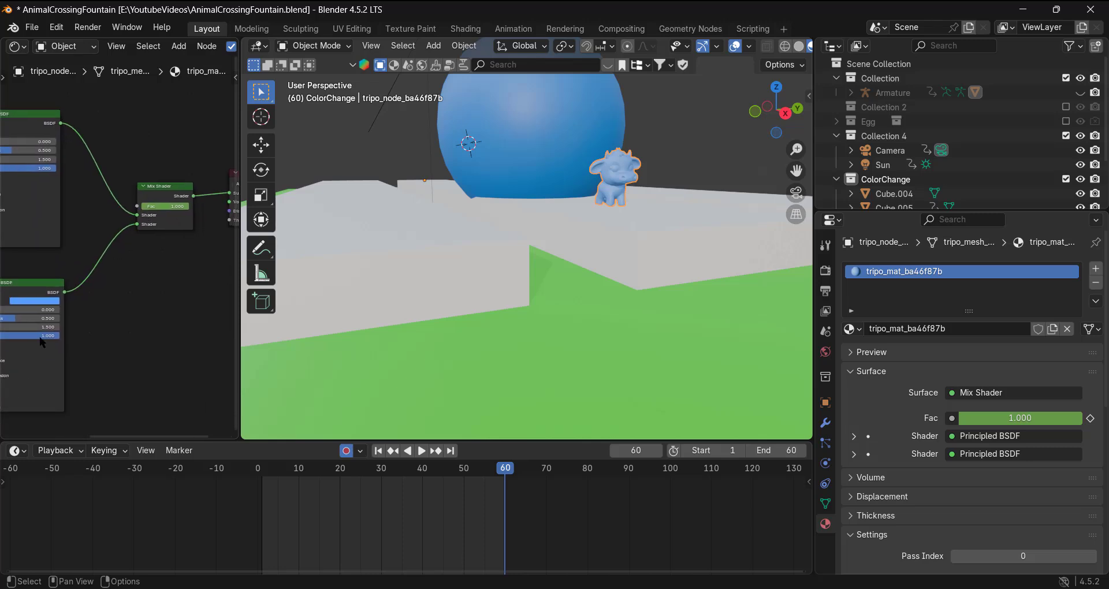
pyautogui.moveTo(40, 342); pyautogui.dragTo(98, 339, button='middle')
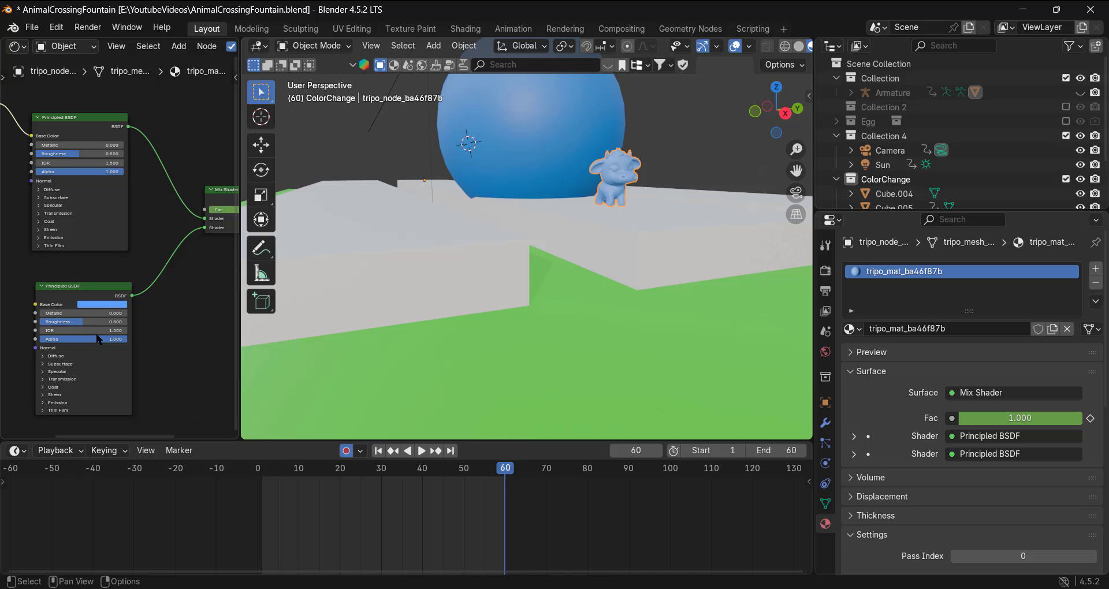
pyautogui.scroll(-6, 412, 244)
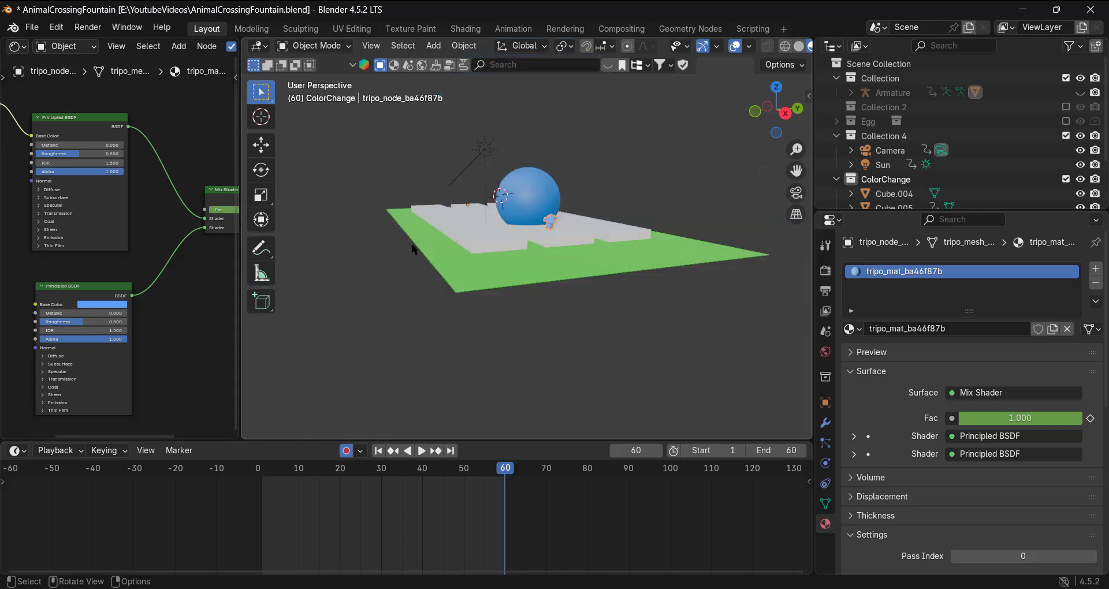
pyautogui.moveTo(411, 243); pyautogui.dragTo(397, 258, button='middle')
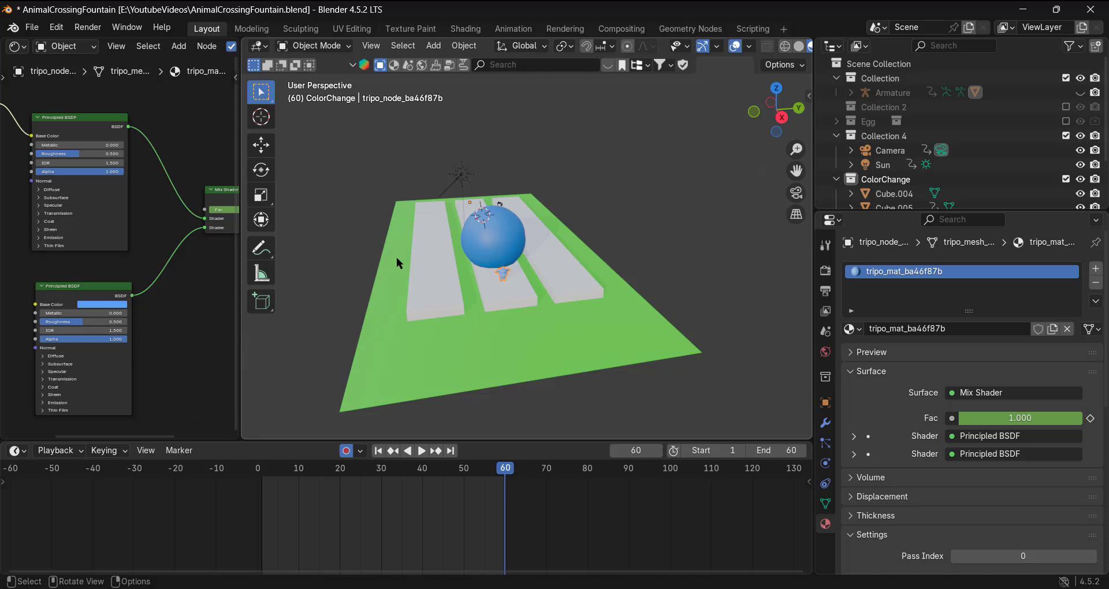
pyautogui.moveTo(498, 264)
pyautogui.mouseDown(button='middle')
pyautogui.moveTo(491, 293)
pyautogui.moveTo(512, 272)
pyautogui.mouseUp(button='middle')
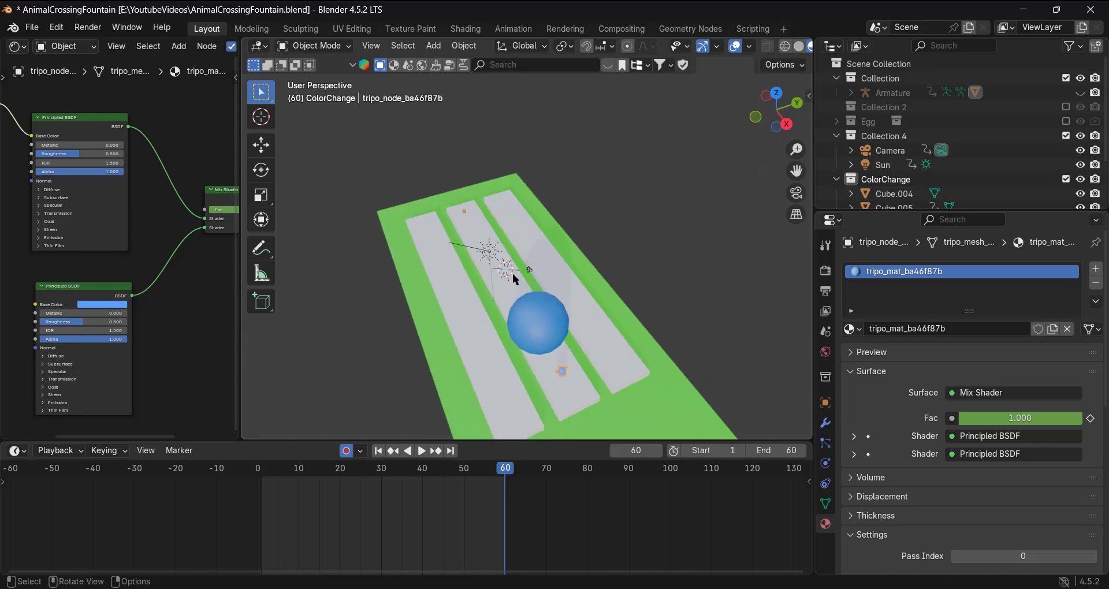